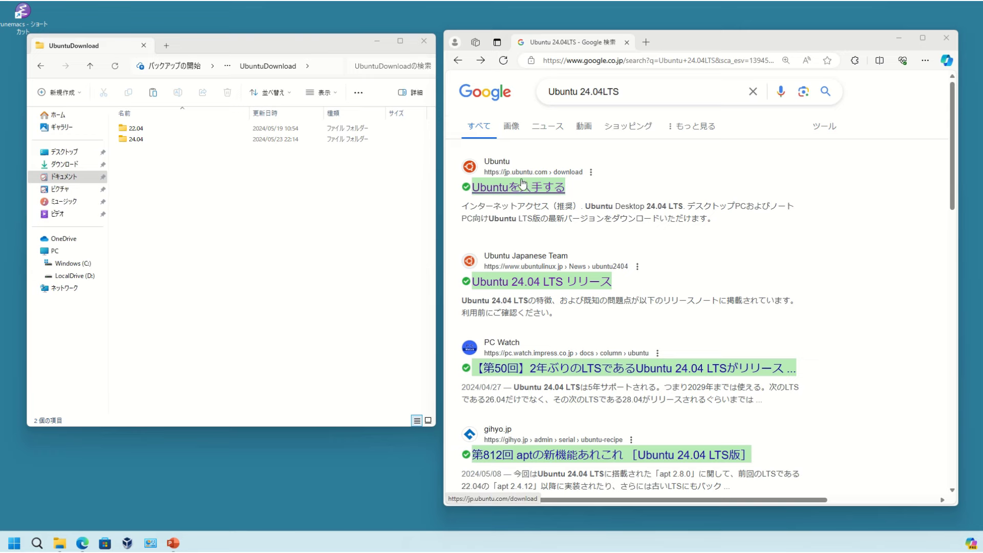
Step: Look over the official 'Ubuntuを入手する' Ubuntu download page in Edge, scrolling through it
click(539, 189)
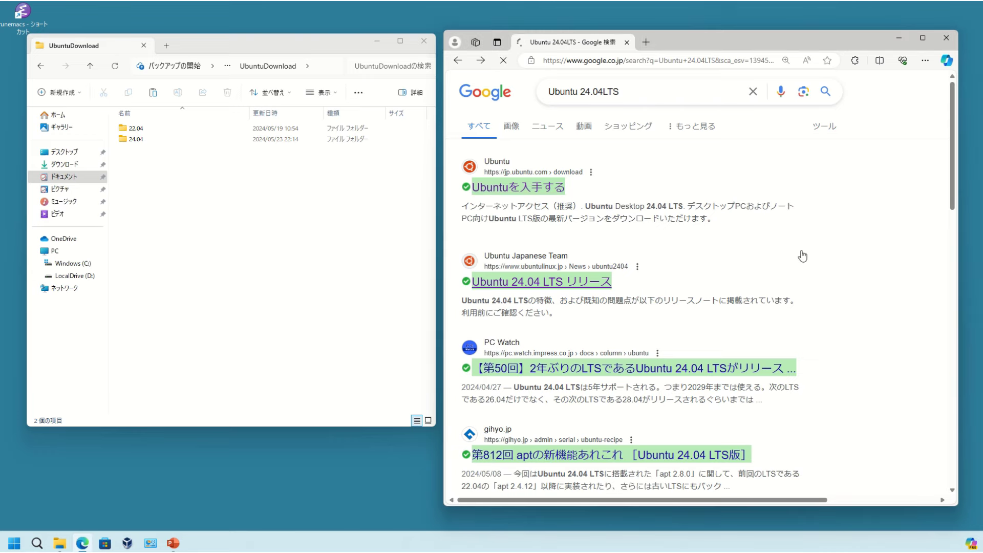
scroll(788, 373, down, 4)
scroll(789, 375, down, 4)
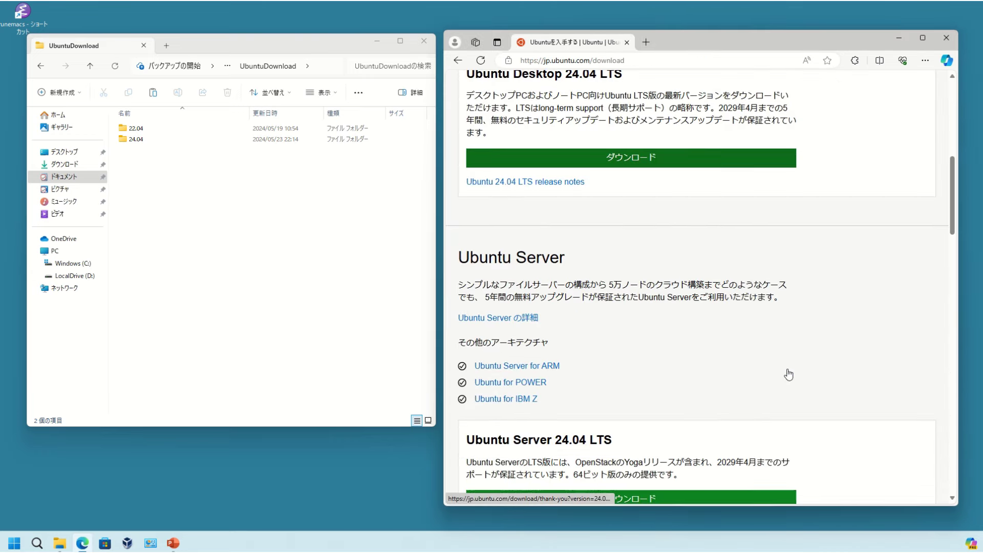
scroll(727, 373, up, 2)
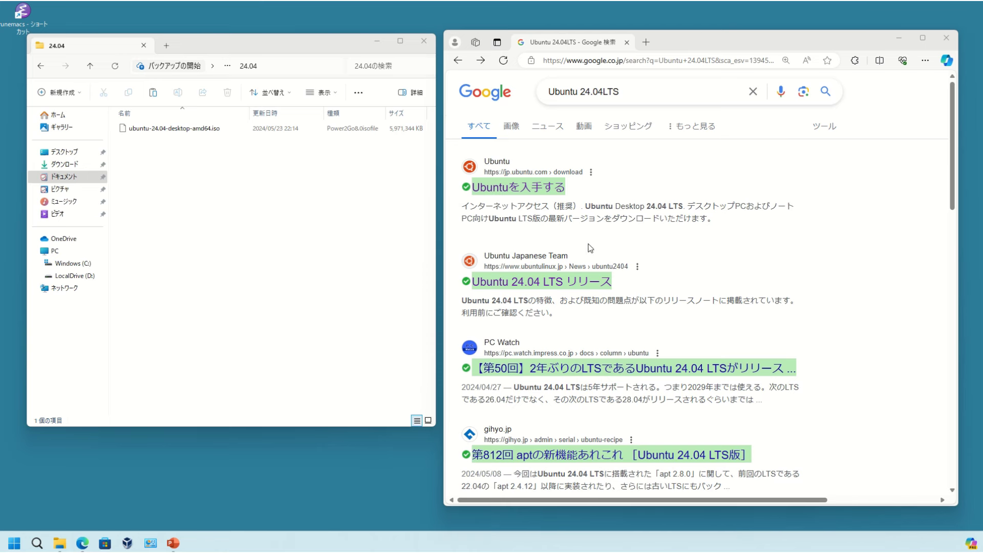
mouse_move(465, 187)
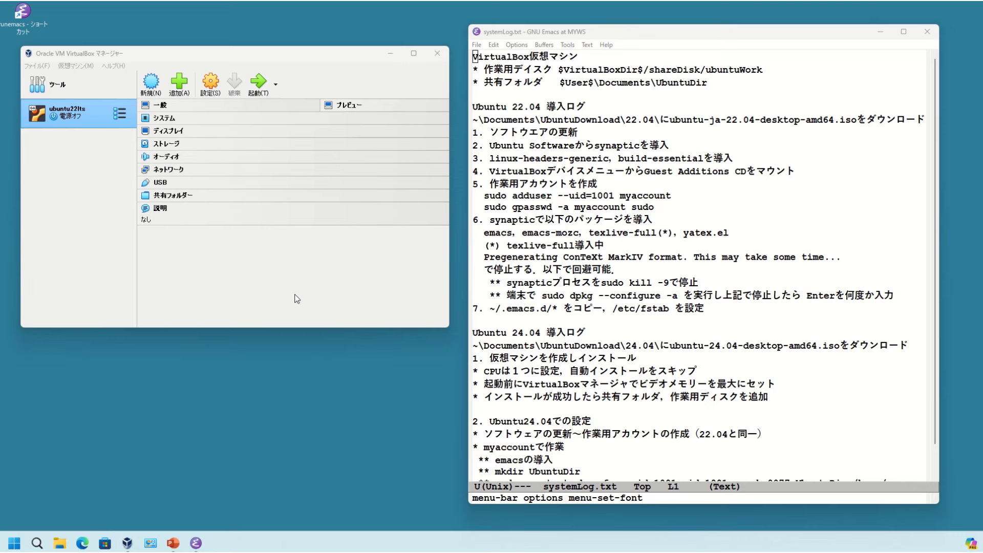
Step: Focus the systemLog.txt notes in Emacs, then bring up VirtualBox's 仮想マシン(M) menu
click(684, 42)
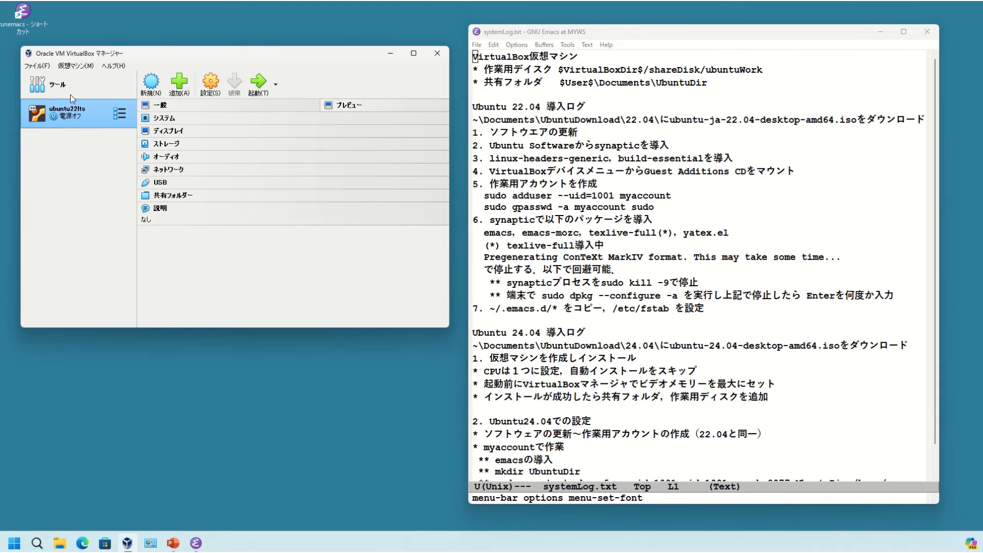
click(72, 66)
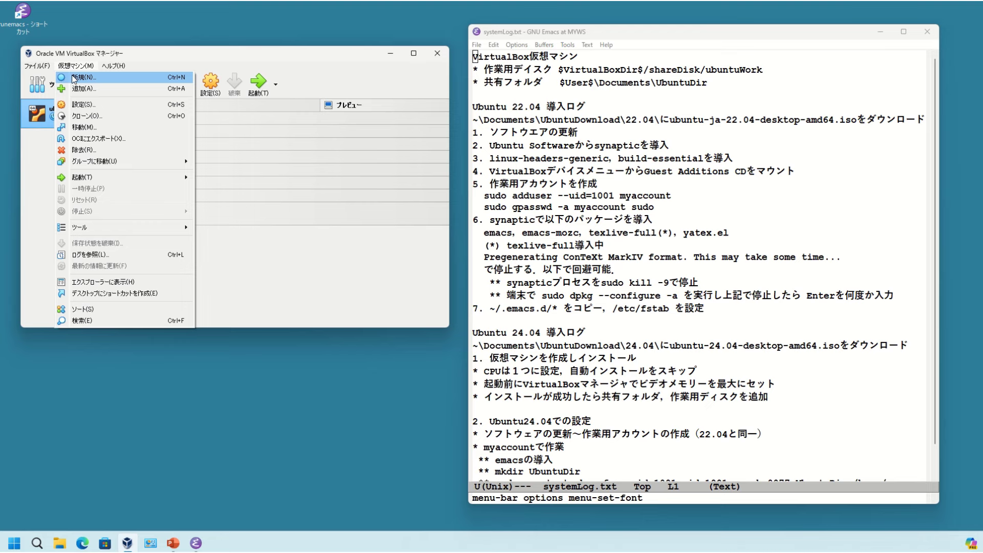
Step: Create new VM ubuntu24lts from ubuntu-24.04-desktop-amd64.iso, skipping unattended installation
click(73, 78)
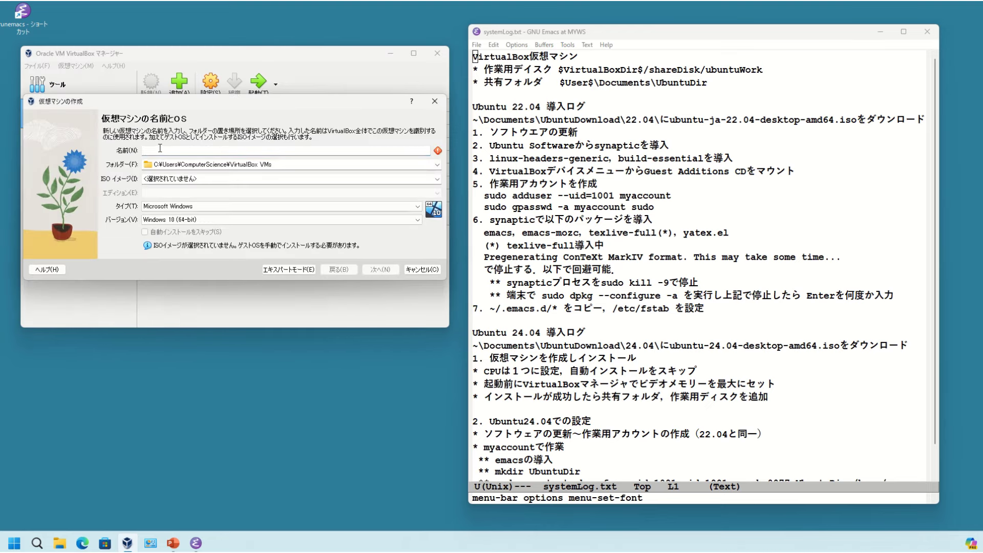
text(ubuntu24)
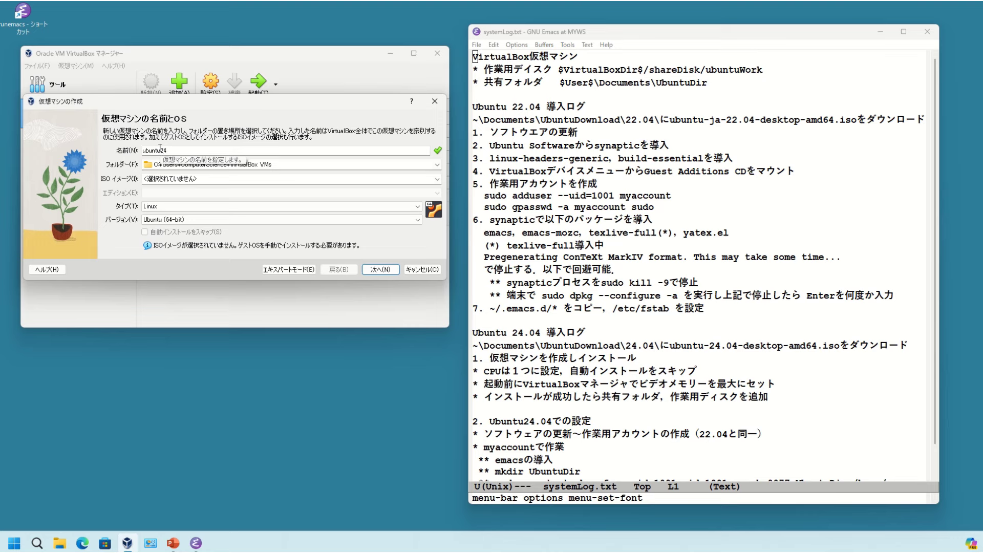
text(lts)
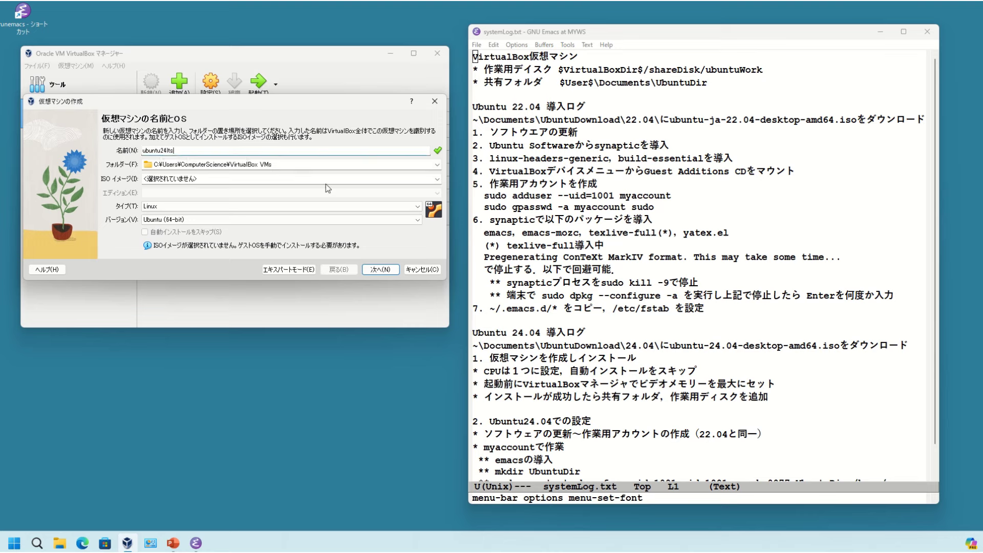
click(436, 179)
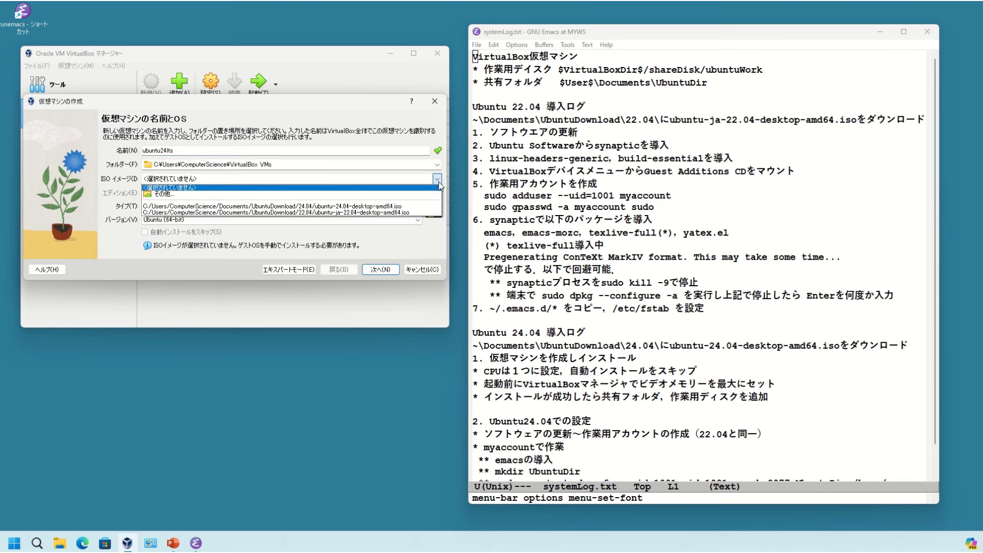
click(387, 212)
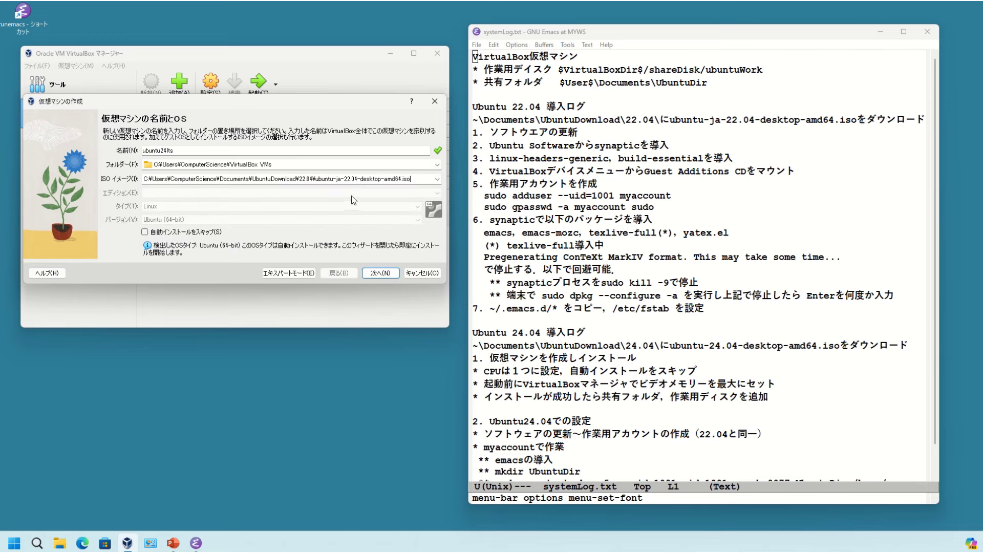
click(436, 180)
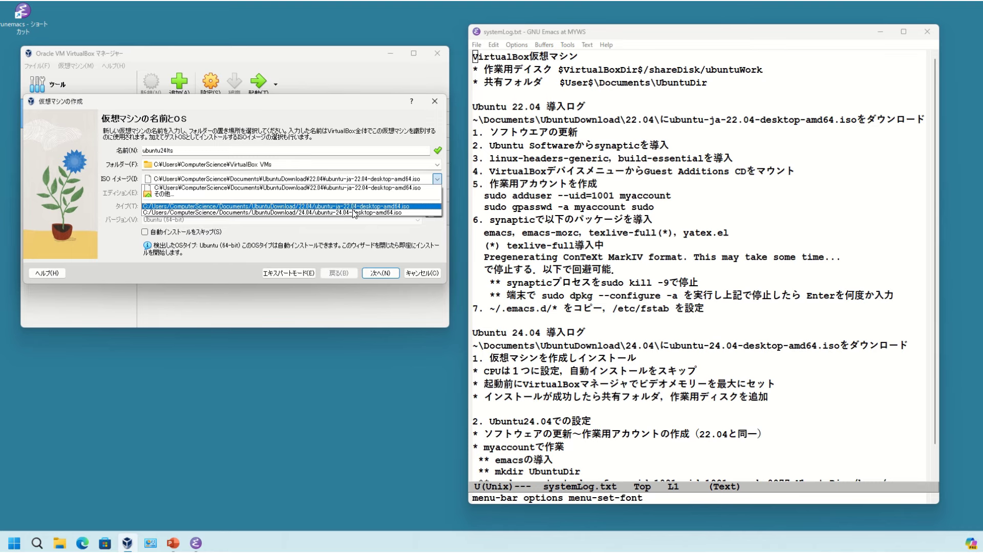
click(353, 212)
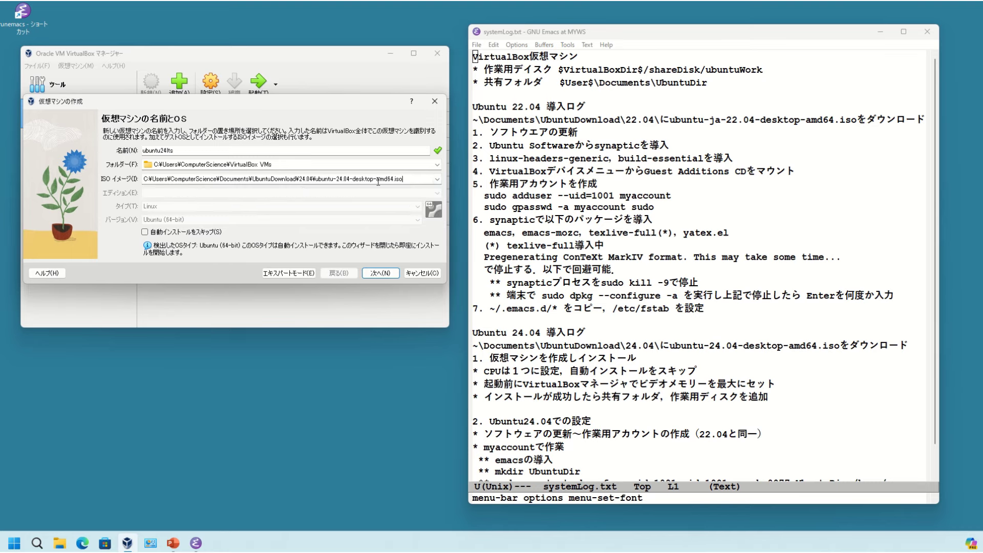
click(146, 232)
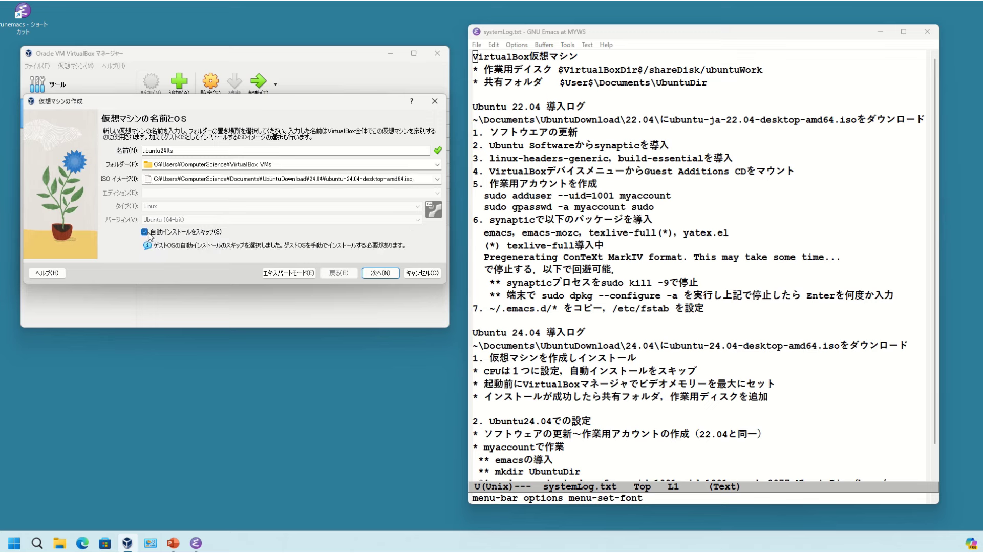
click(379, 275)
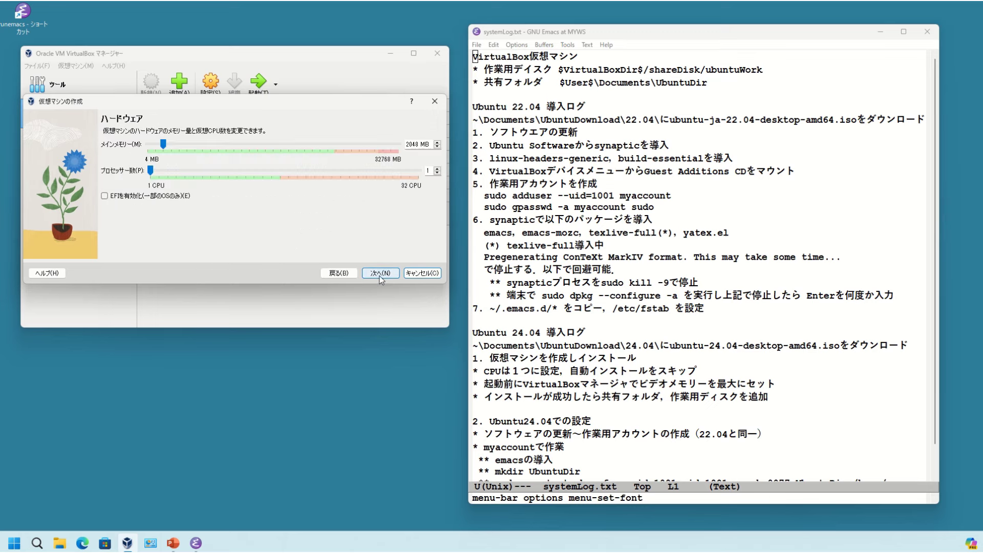
Step: Give ubuntu24lts 20768 MB memory and a larger 53.46 GB disk, then finish the wizard
drag(164, 147, 307, 148)
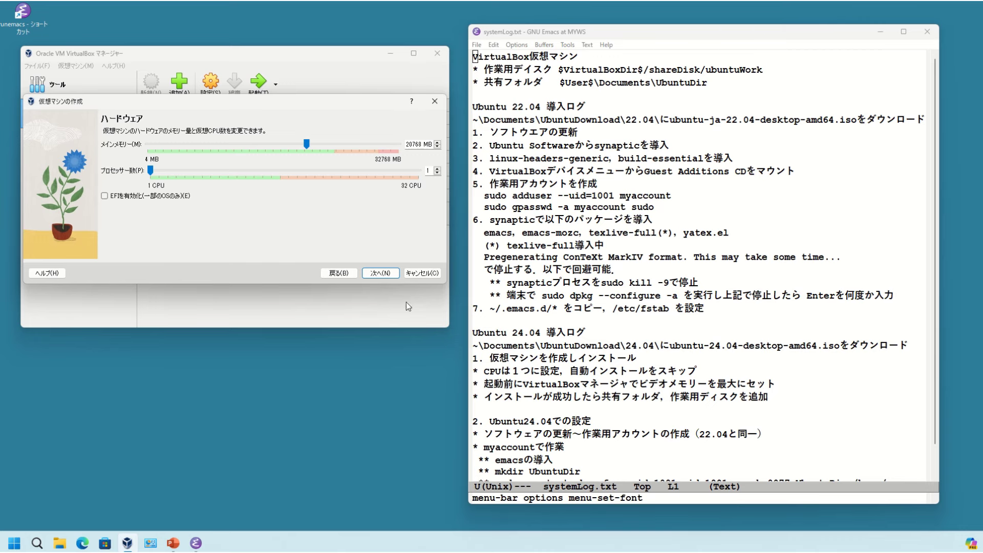
click(378, 274)
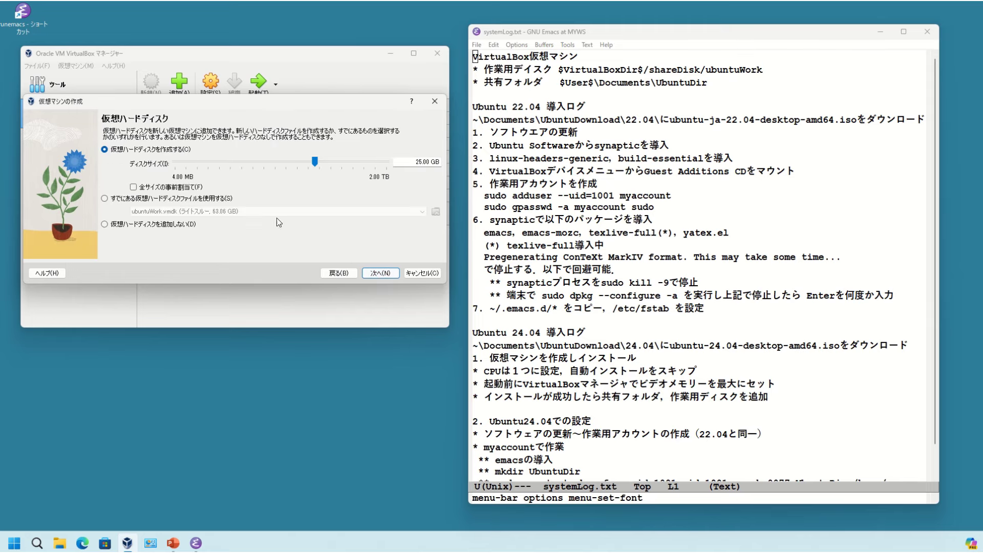
drag(314, 161, 327, 161)
click(379, 274)
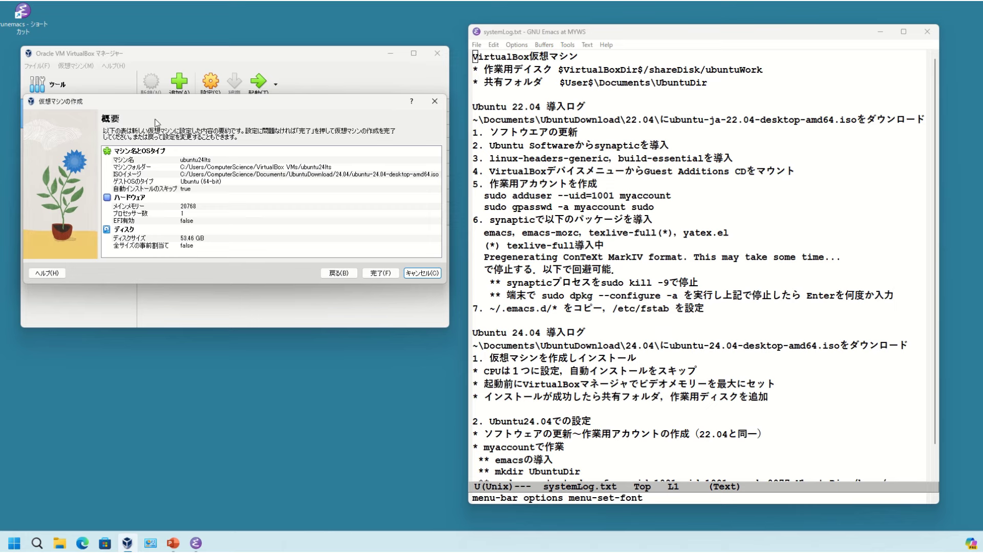
click(379, 274)
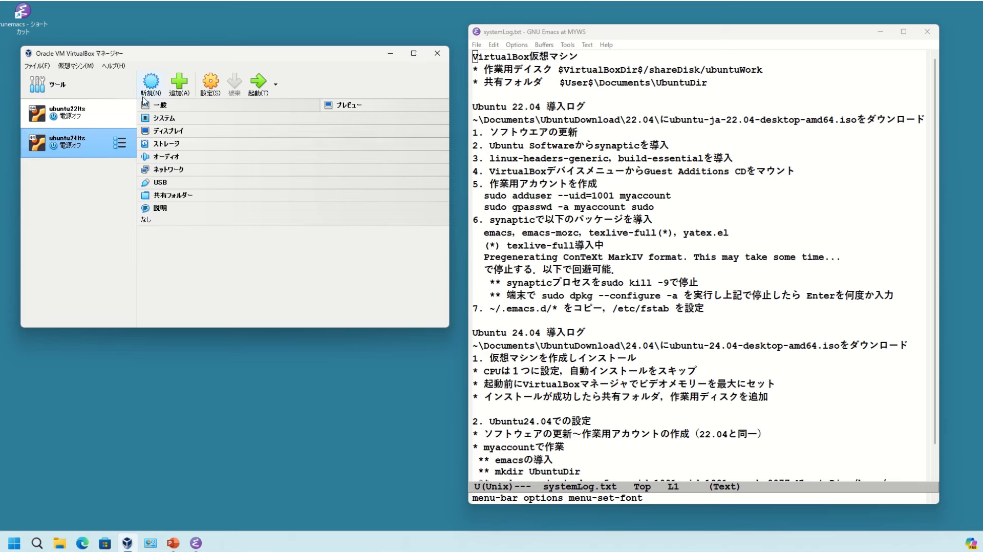
Step: Raise ubuntu24lts video memory to 128 MB in its Display settings and save
click(173, 135)
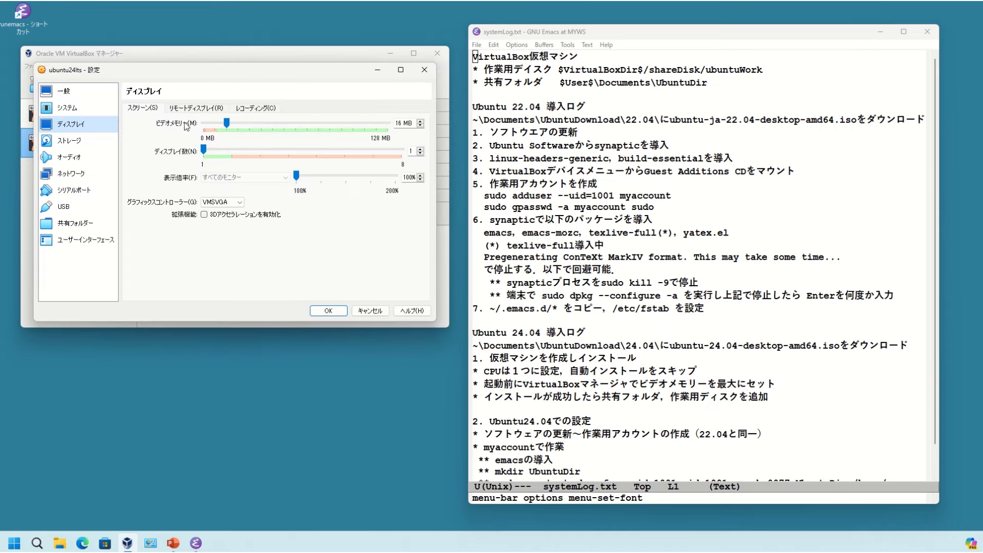
drag(228, 125, 388, 124)
click(328, 311)
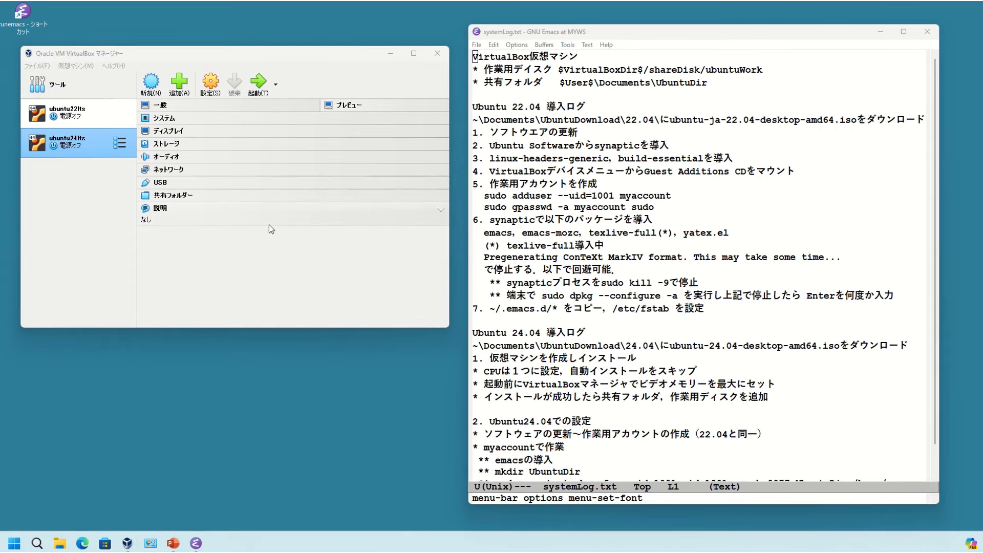
Step: Start ubuntu24lts and boot the 'Try or Install Ubuntu' GRUB entry
click(262, 82)
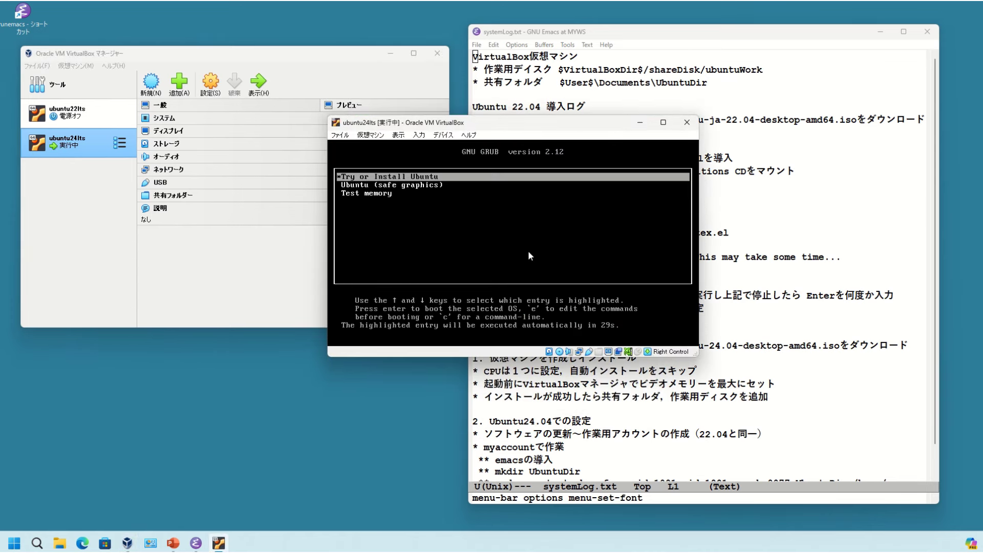
key(Return)
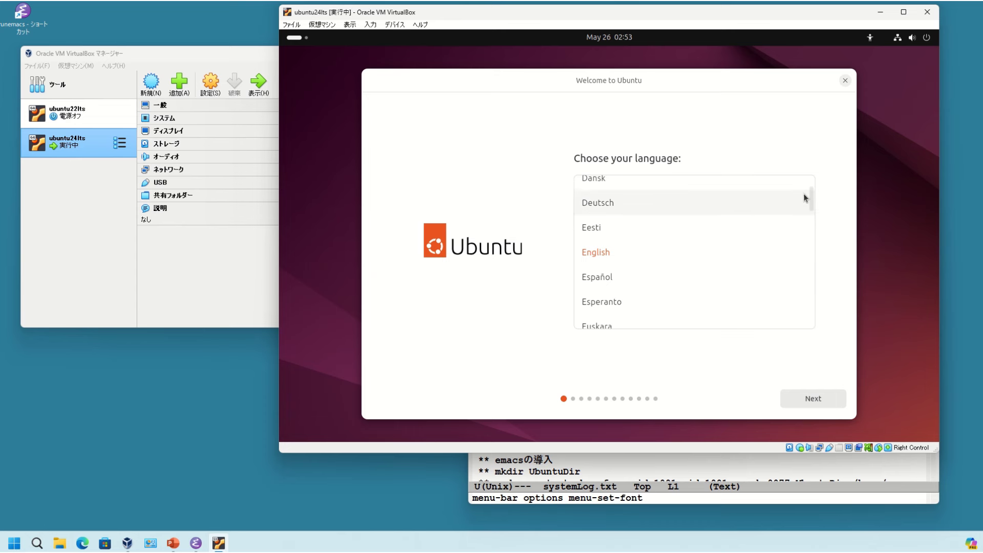
Step: Choose 日本語 as installer language, then accept accessibility defaults, Japanese keyboard and wired network
scroll(806, 281, down, 10)
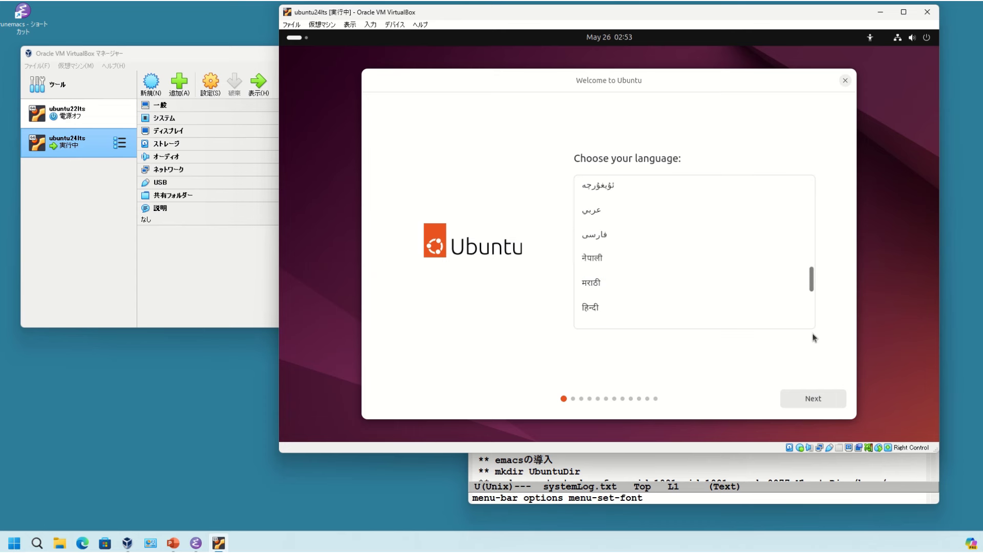
scroll(811, 322, down, 5)
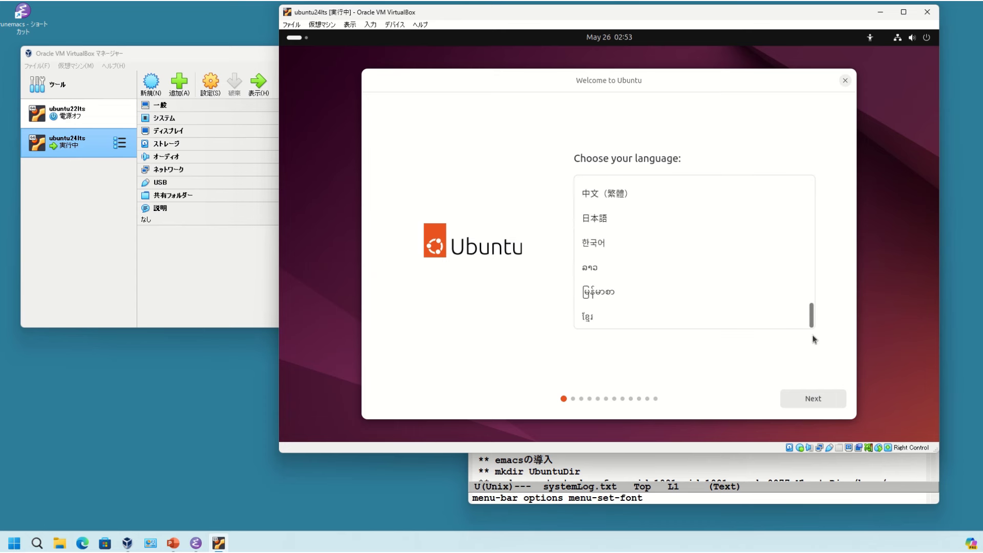
click(619, 217)
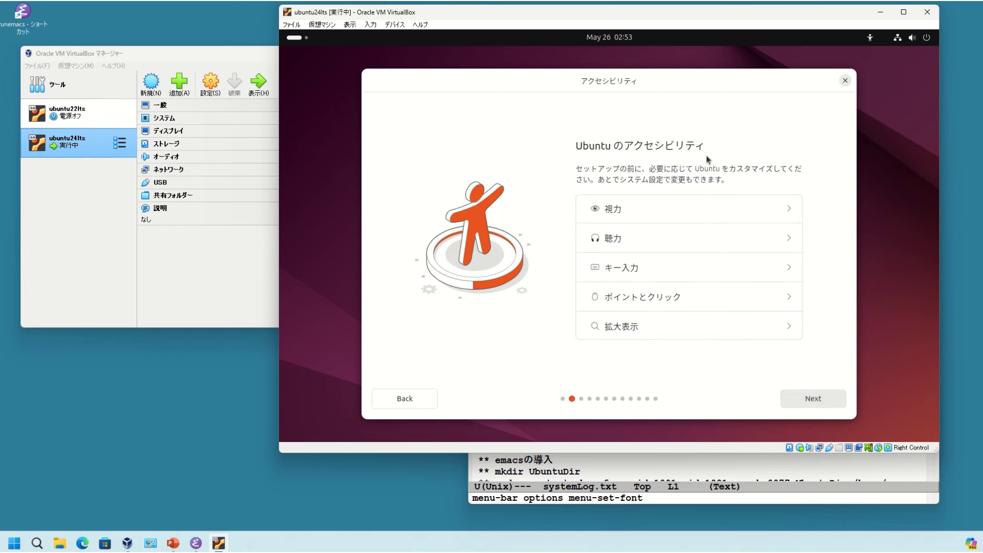
click(810, 405)
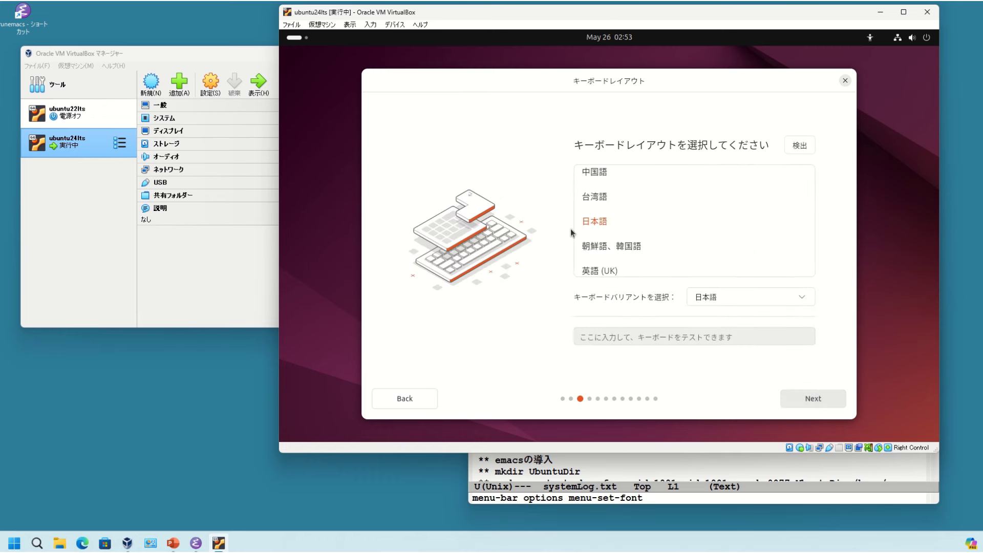
click(811, 397)
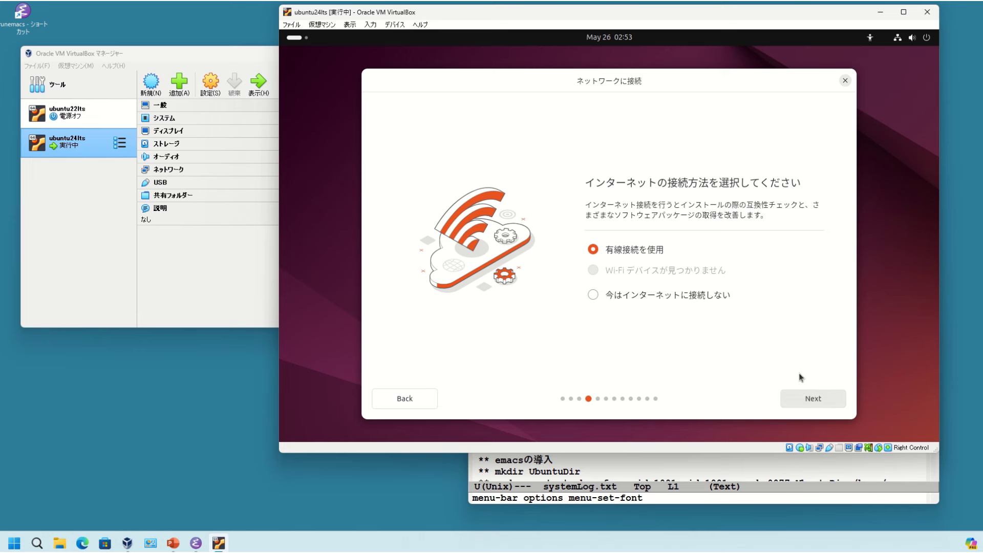
click(826, 404)
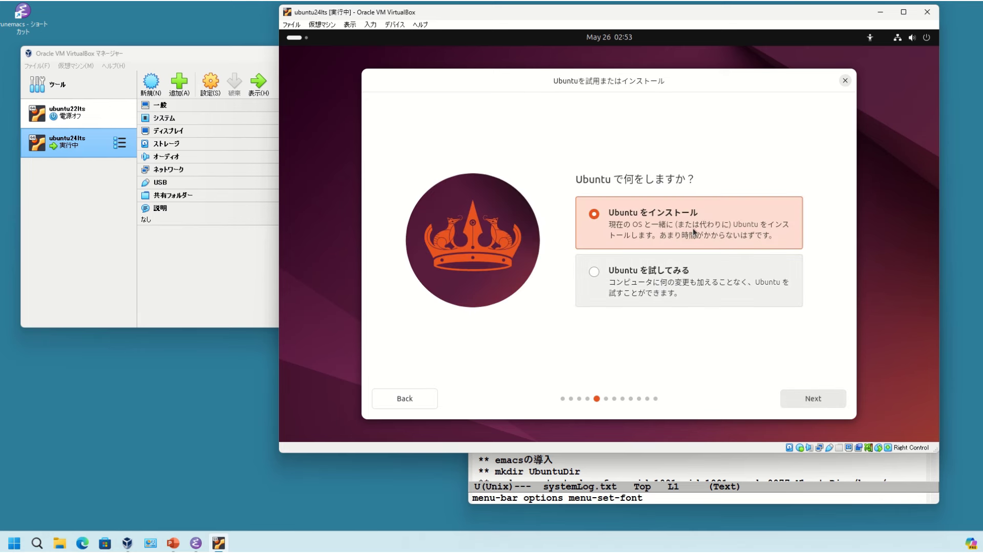
Step: Choose interactive Ubuntu installation with the default app selection
click(821, 404)
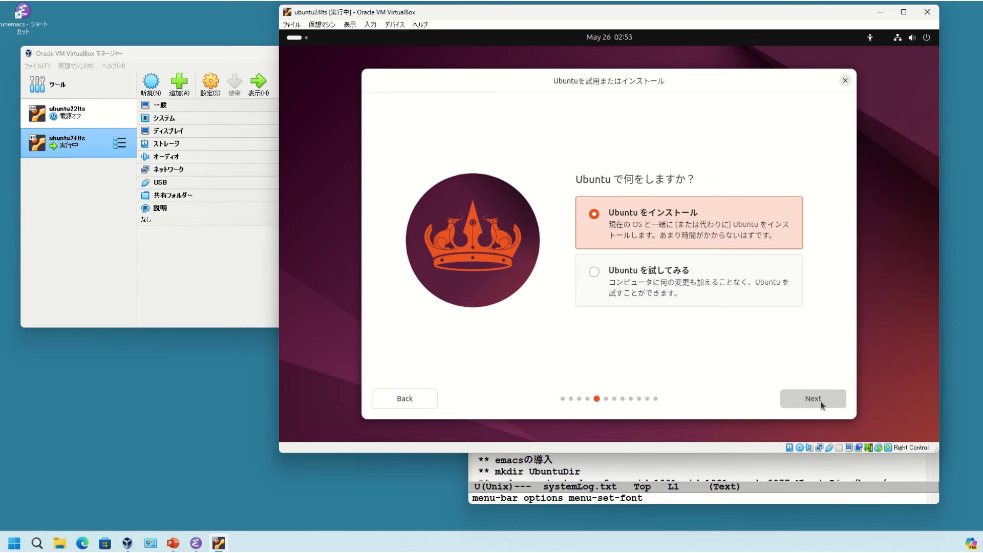
click(813, 398)
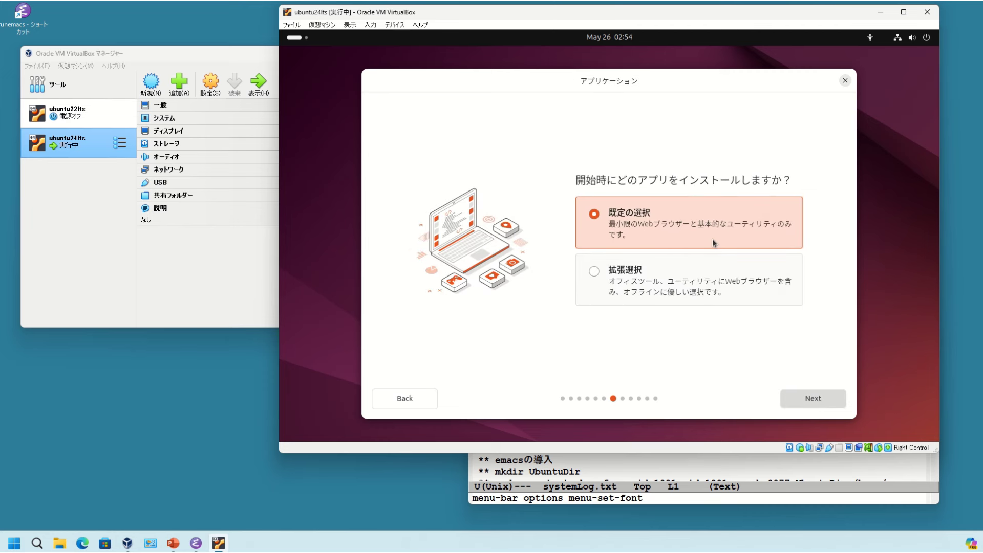
click(819, 400)
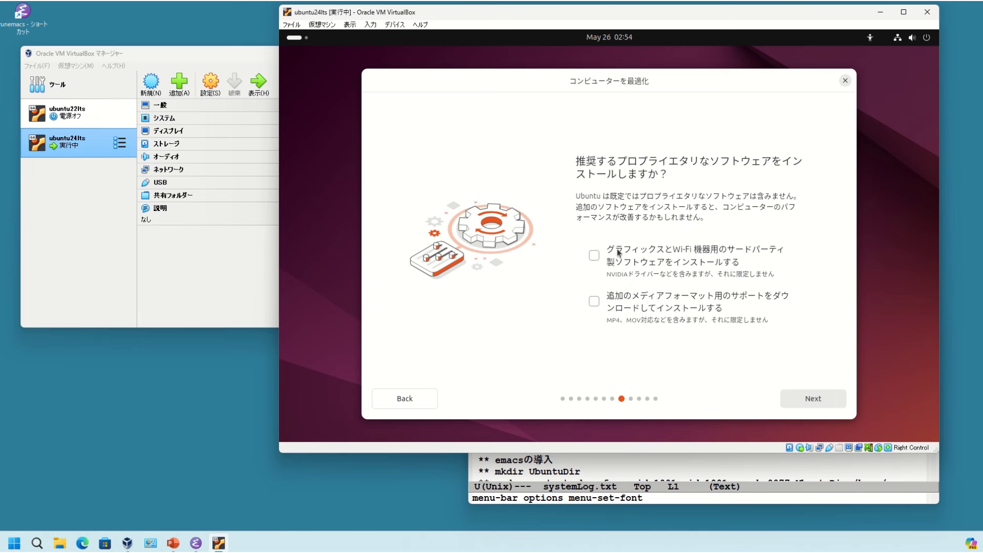
Step: Include third-party drivers and extra media formats, and erase the disk for a clean install
click(597, 258)
click(595, 303)
click(811, 399)
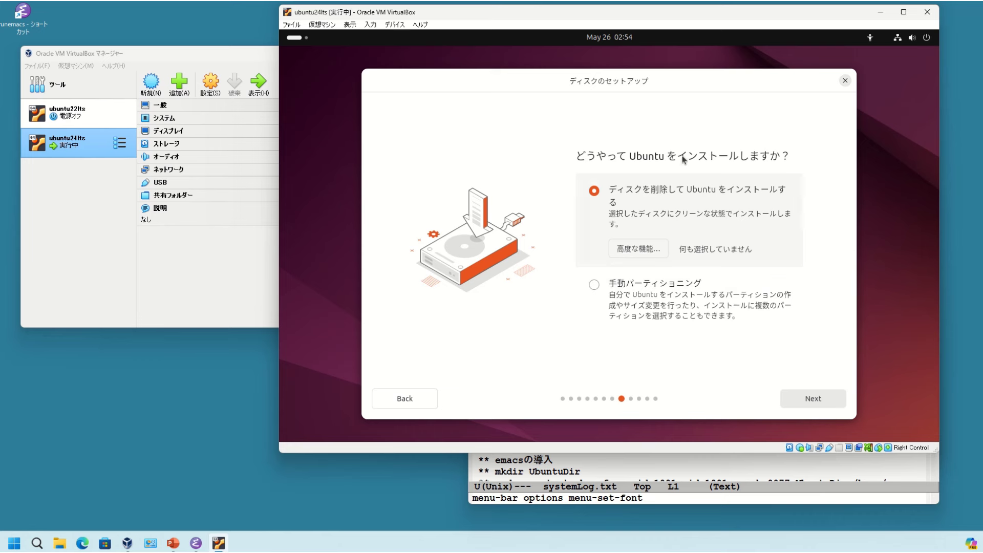
click(814, 399)
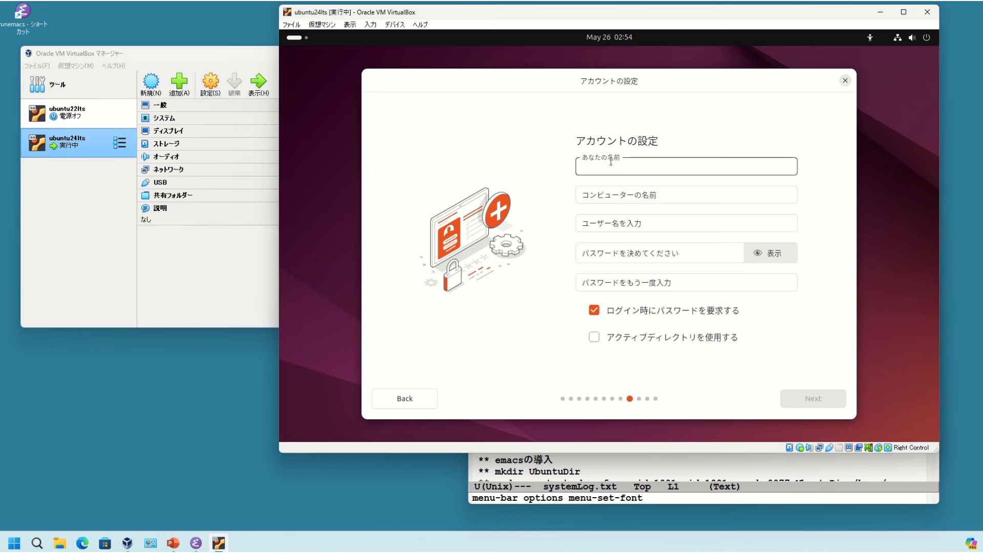
Step: Enter the name MyUbuntu and replace the suggested computer name with MyVm24
text(MyUbuntu)
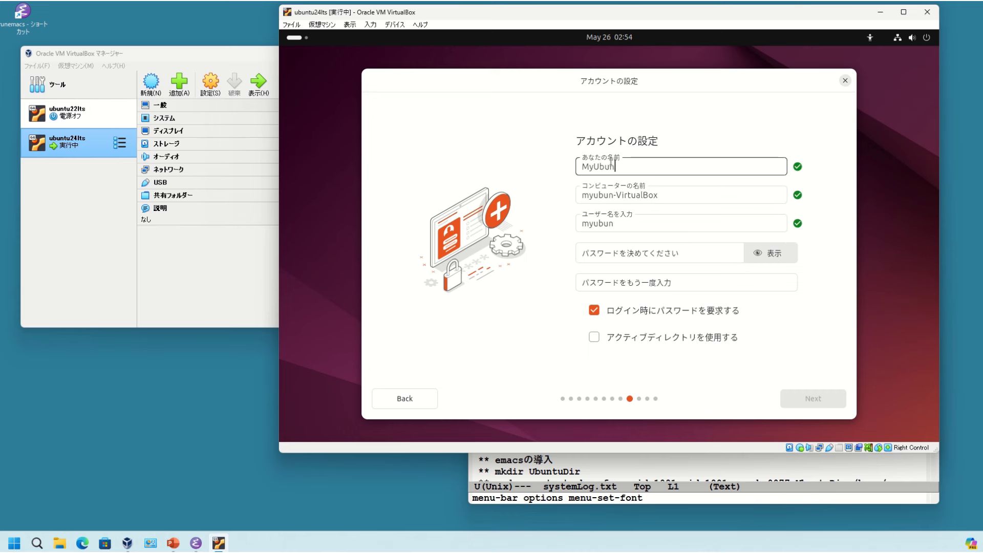
click(688, 197)
key(BackSpace)
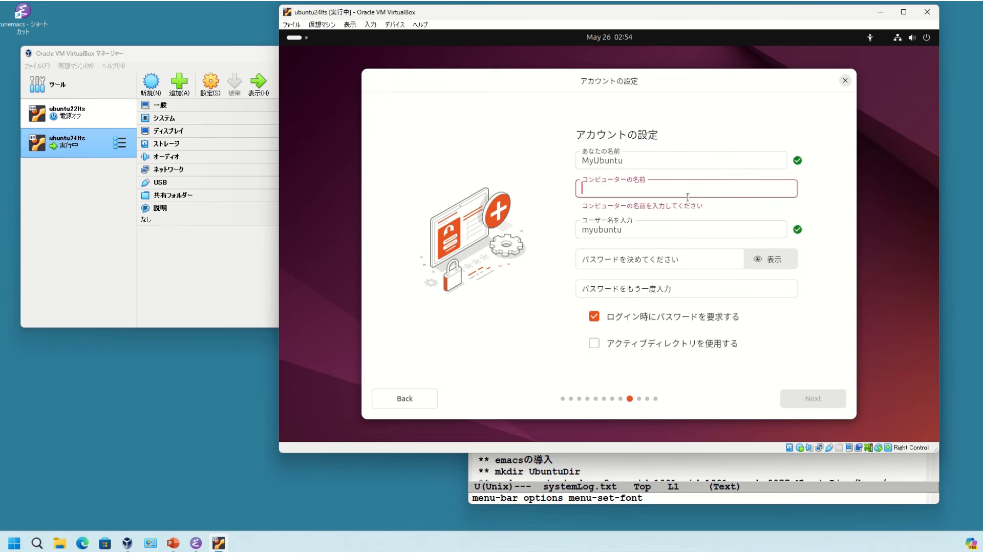
text(MyV)
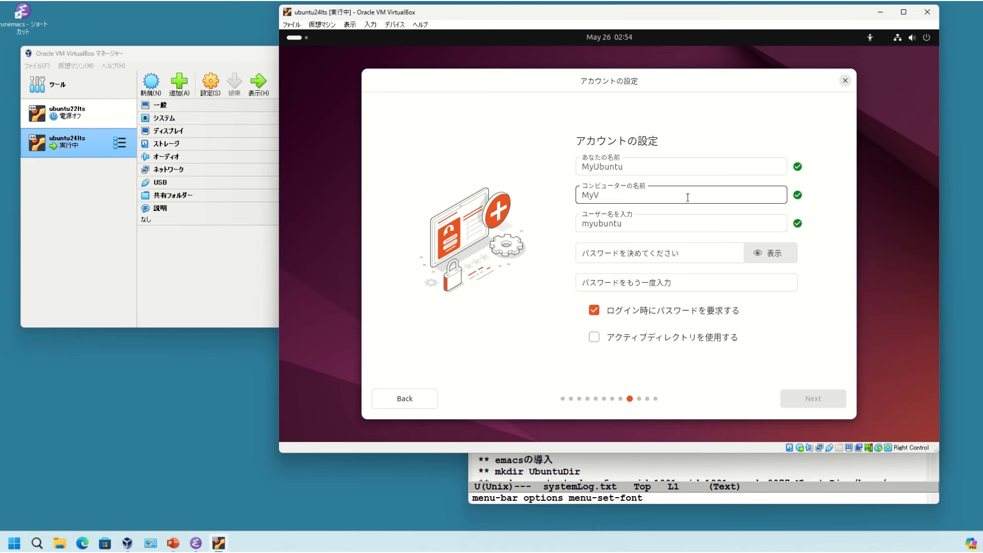
text(m24)
Step: Set and confirm the account password, then accept the Asia/Tokyo time zone
click(607, 251)
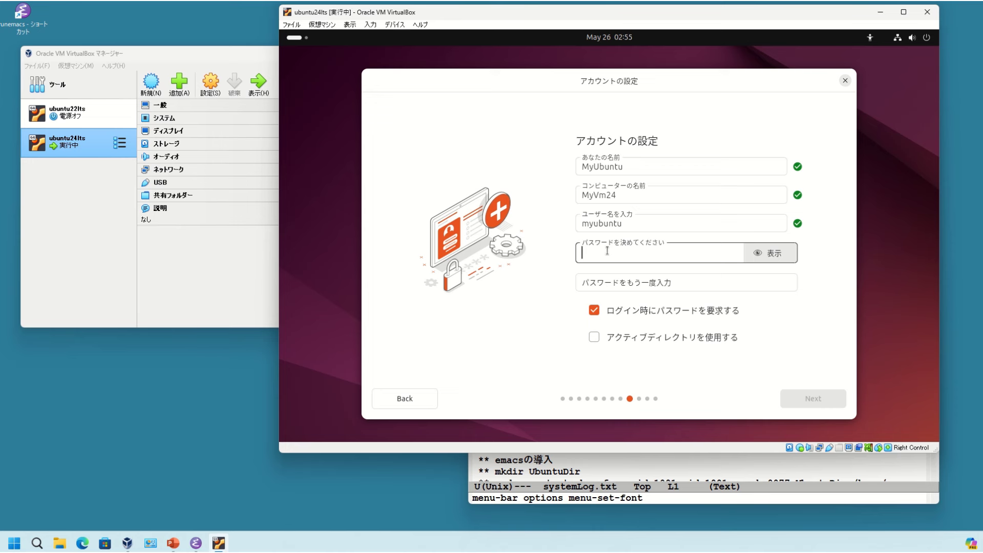
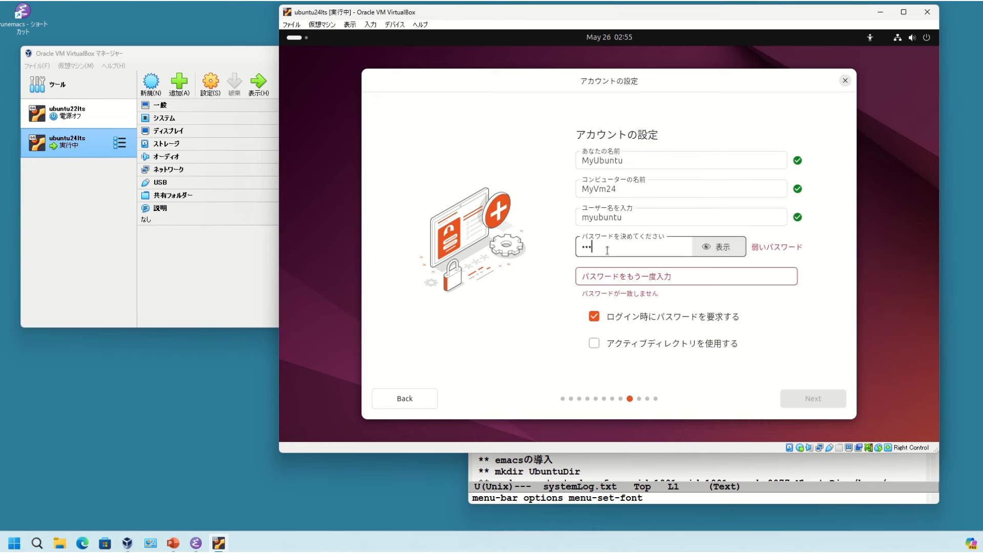
click(610, 277)
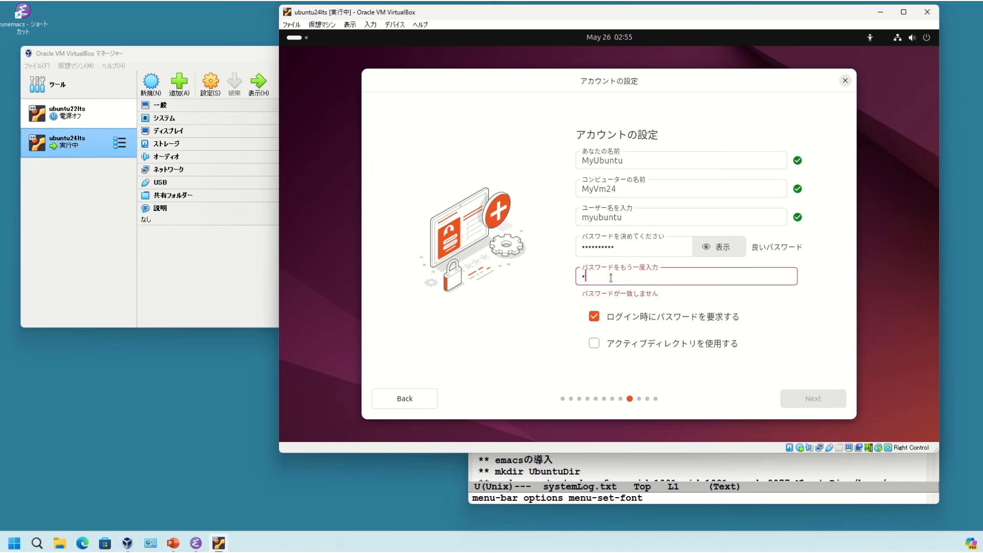
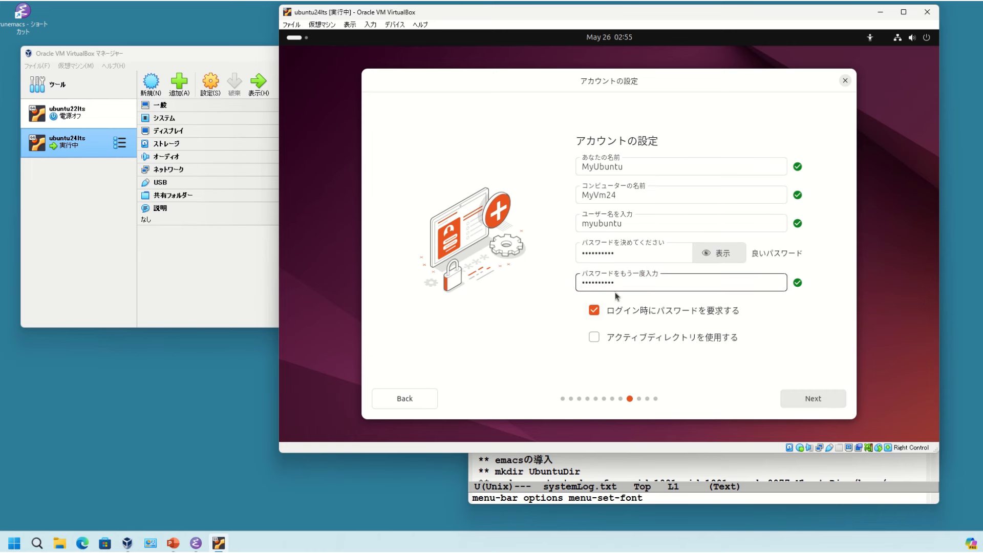
click(809, 402)
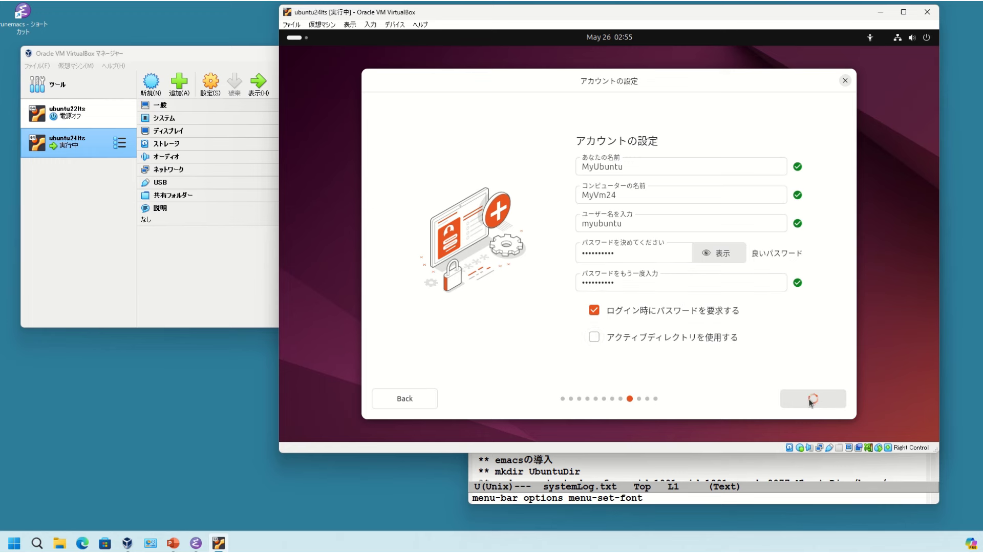
click(813, 400)
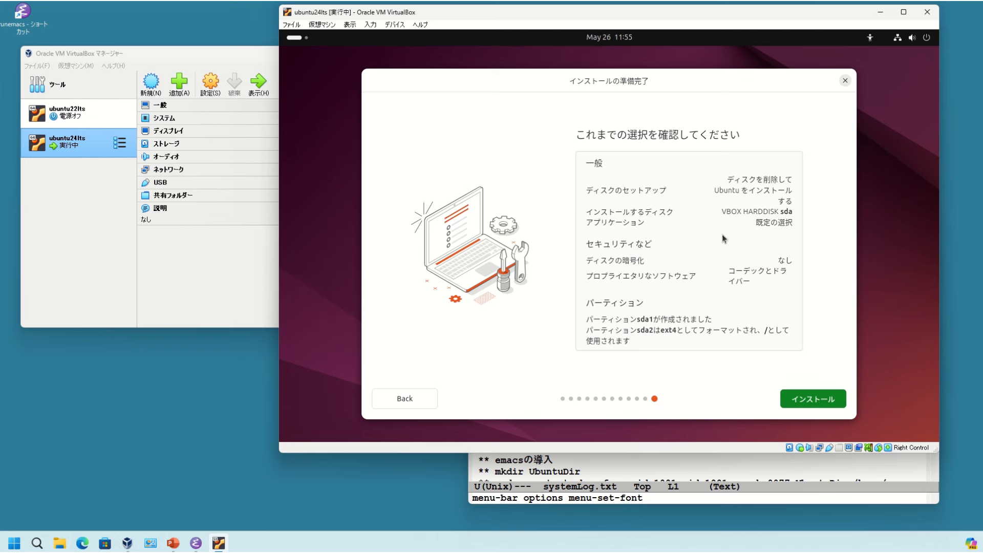
Step: Start the Ubuntu 24.04 LTS install from the review page via インストール
click(817, 402)
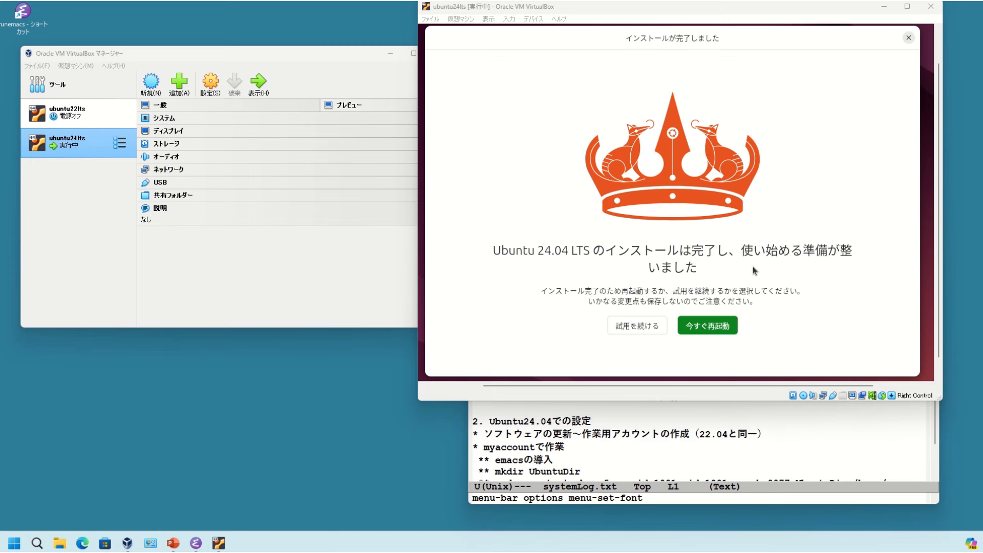
Step: Restart the newly installed Ubuntu VM, continue past the remove-medium prompt, and reach the login screen
click(711, 328)
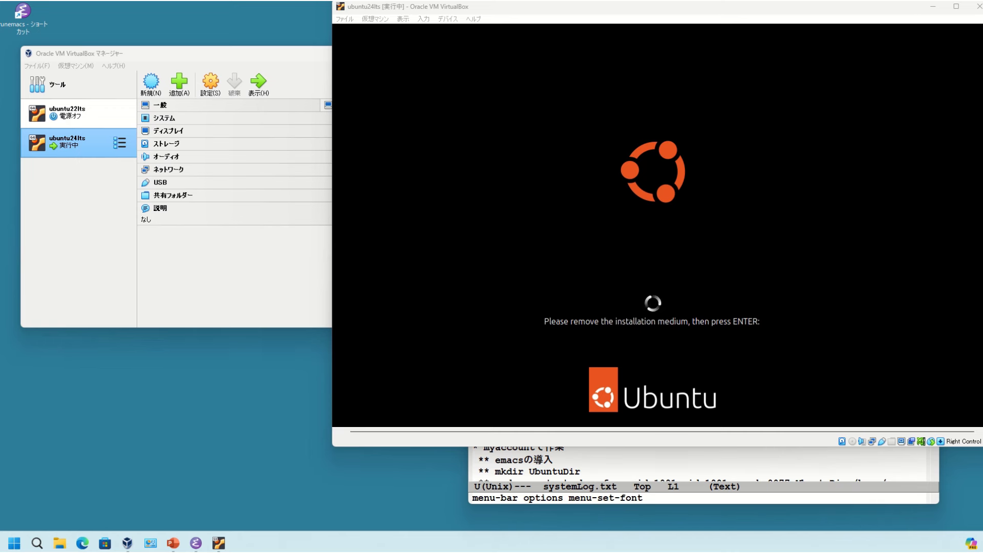
key(Return)
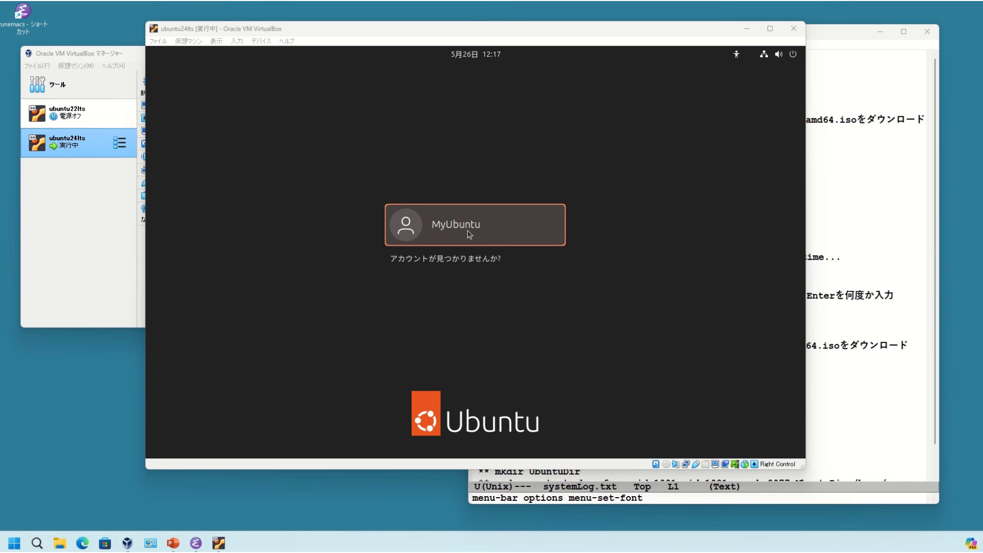
Step: Sign in to the new user account with its password
click(468, 231)
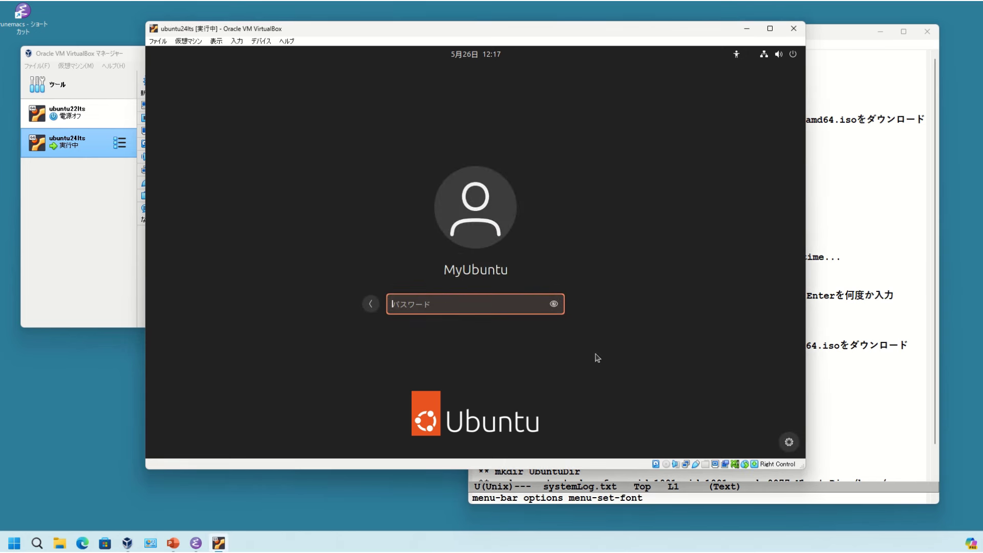
text(**********)
key(Return)
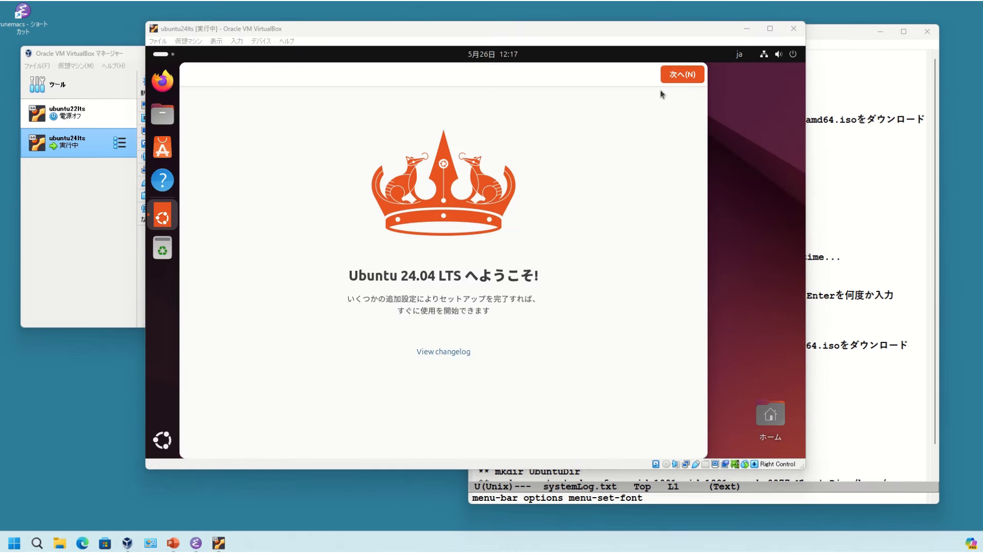
Step: Step through the welcome wizard, skipping Ubuntu Pro and declining system-data sharing
click(680, 75)
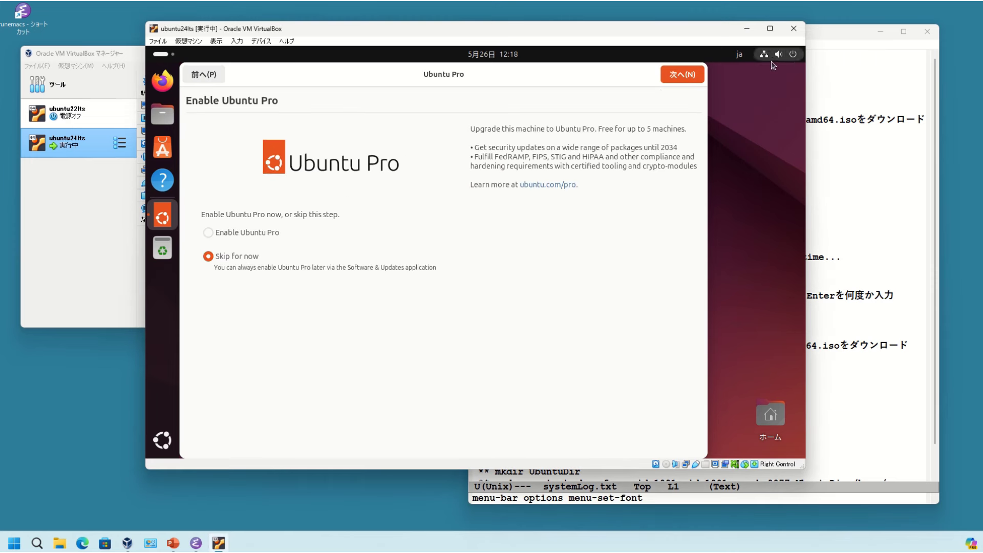
click(690, 76)
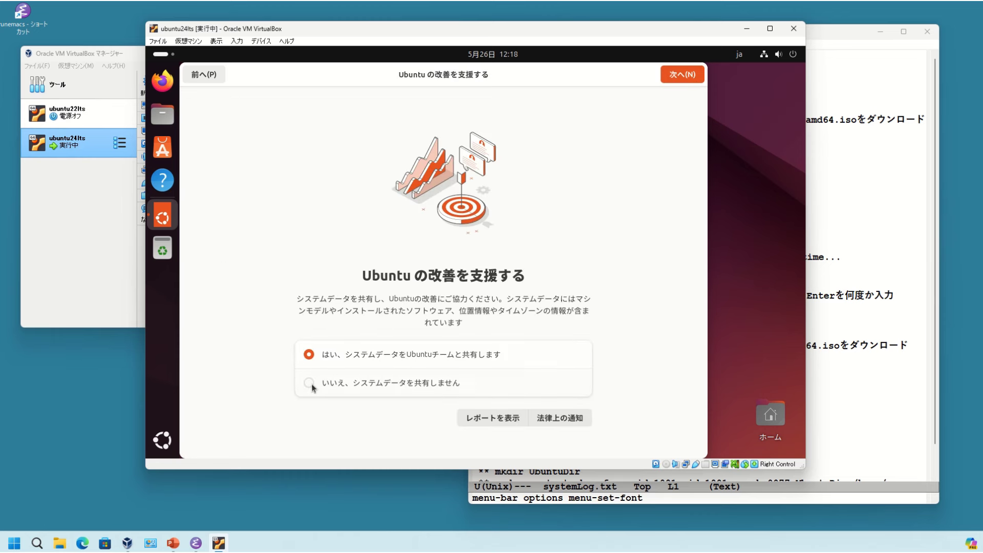
click(310, 384)
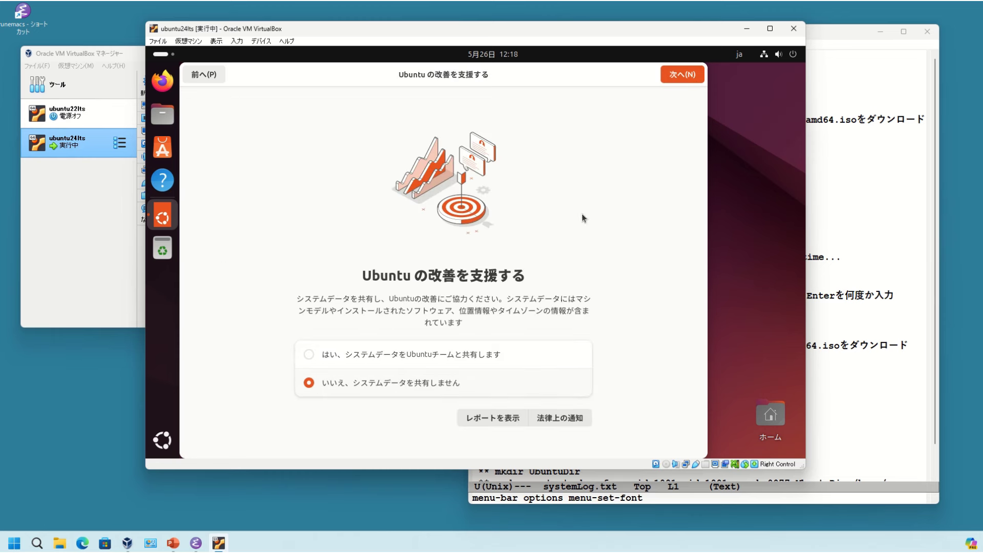
click(682, 75)
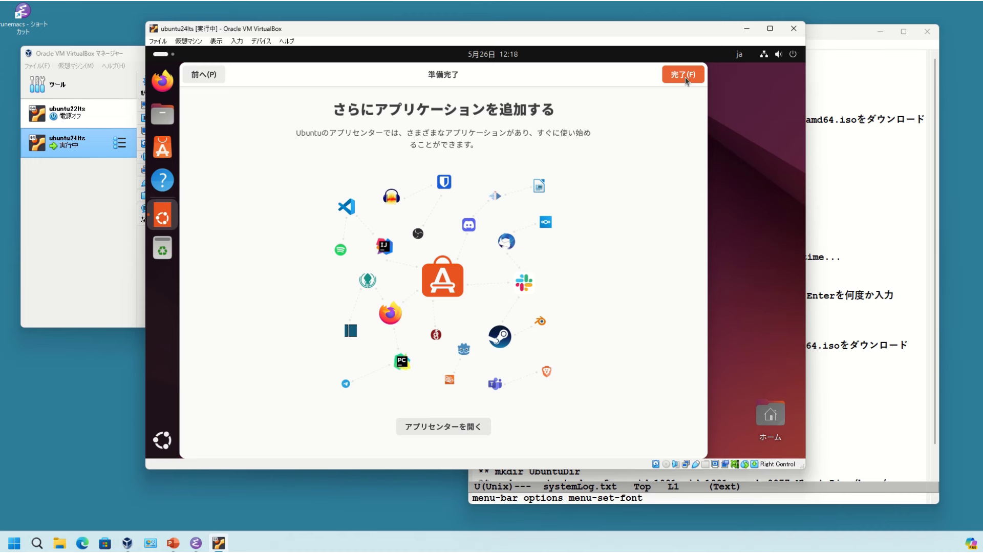
click(683, 76)
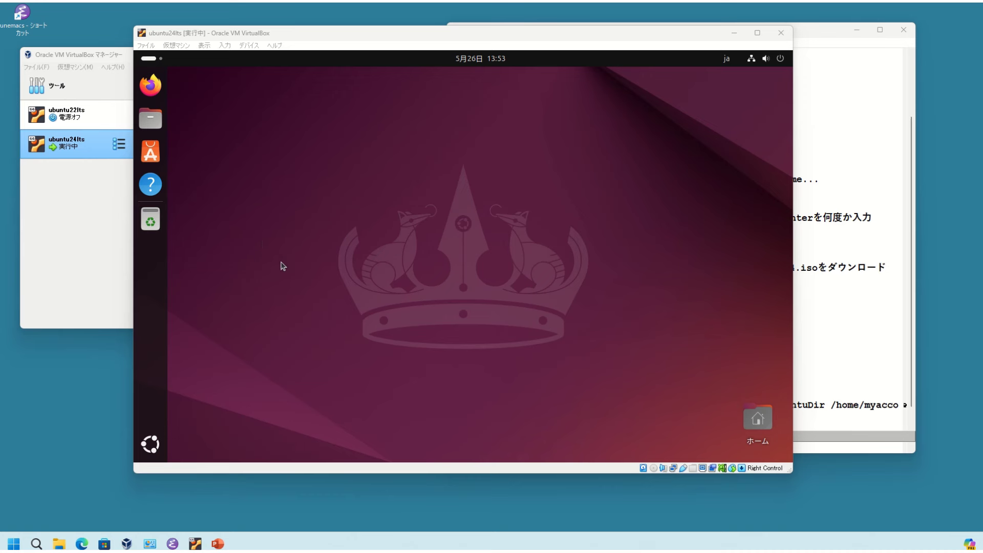
Step: Power off Ubuntu via the system menu's 電源オフ and bring the VirtualBox Manager forward
click(775, 64)
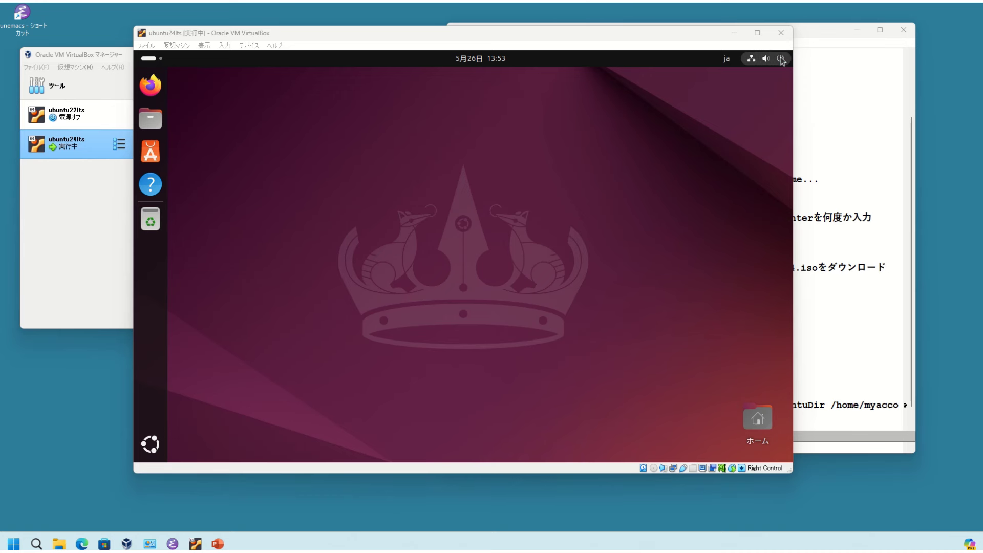
click(770, 90)
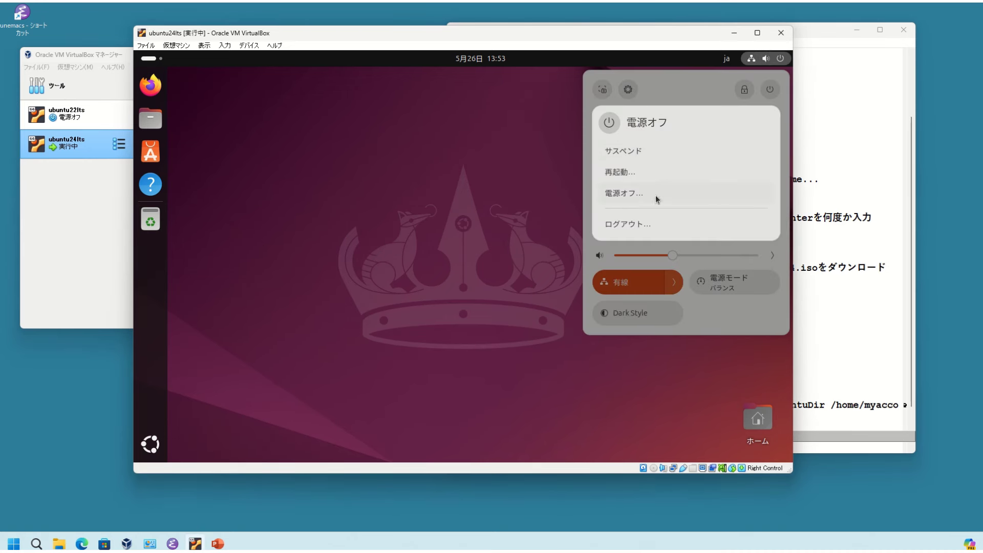
click(637, 195)
click(530, 297)
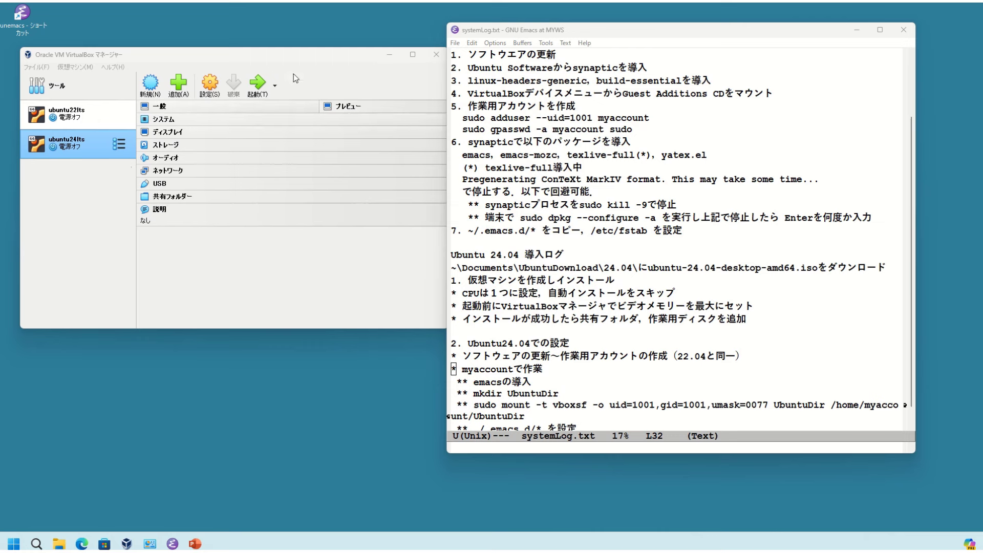
drag(309, 54, 342, 57)
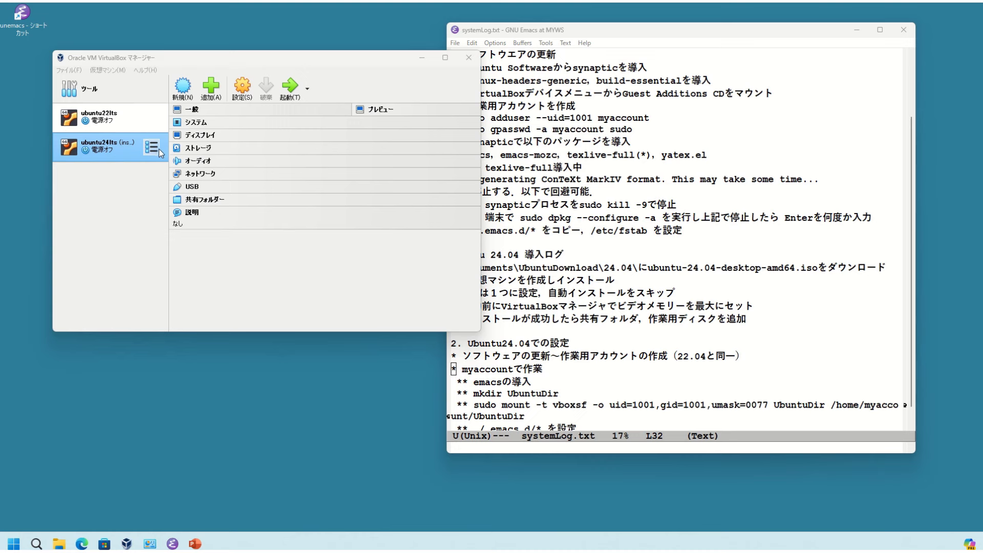
click(152, 149)
click(205, 161)
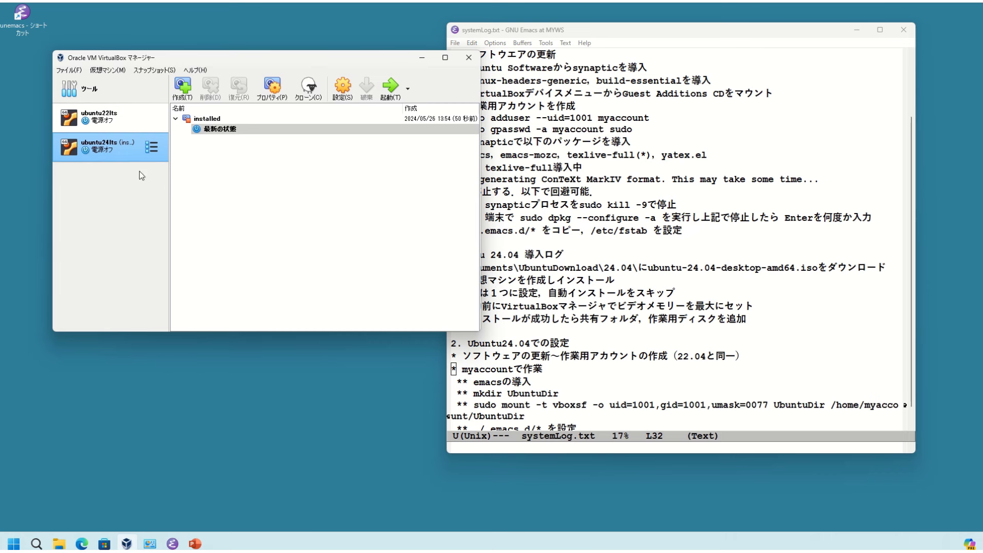
click(151, 151)
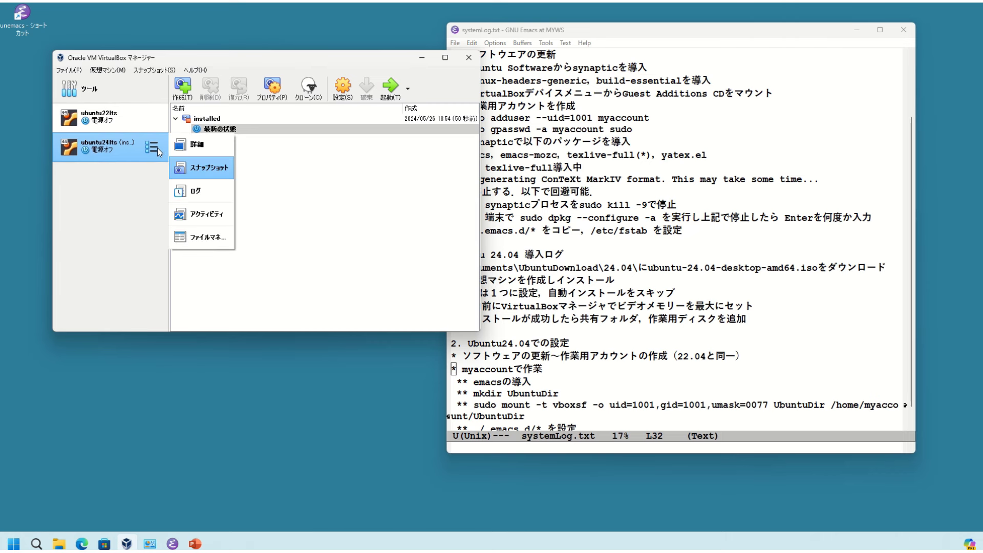
click(205, 145)
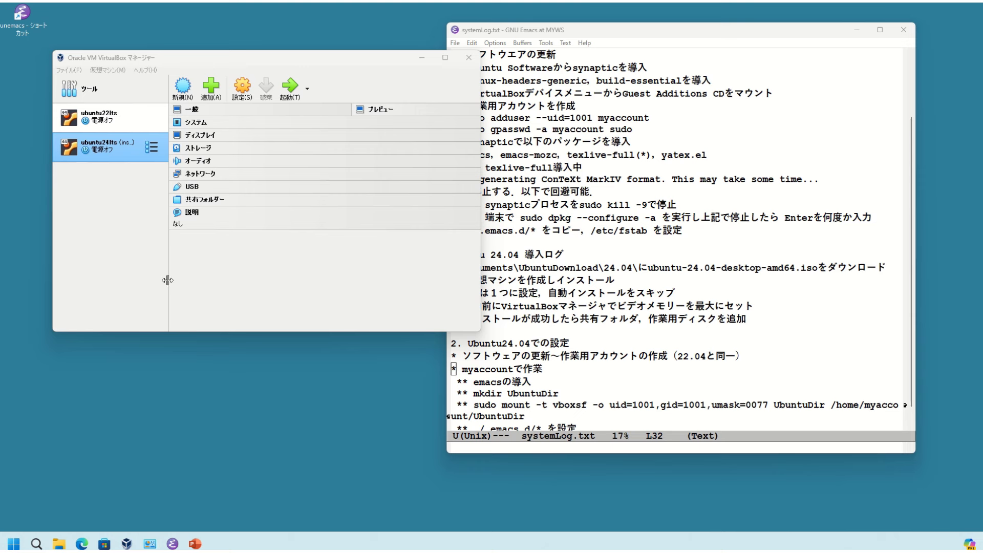
Step: Add the host's Documents\UbuntuDir as shared folder UbuntuDir and save the settings
click(205, 204)
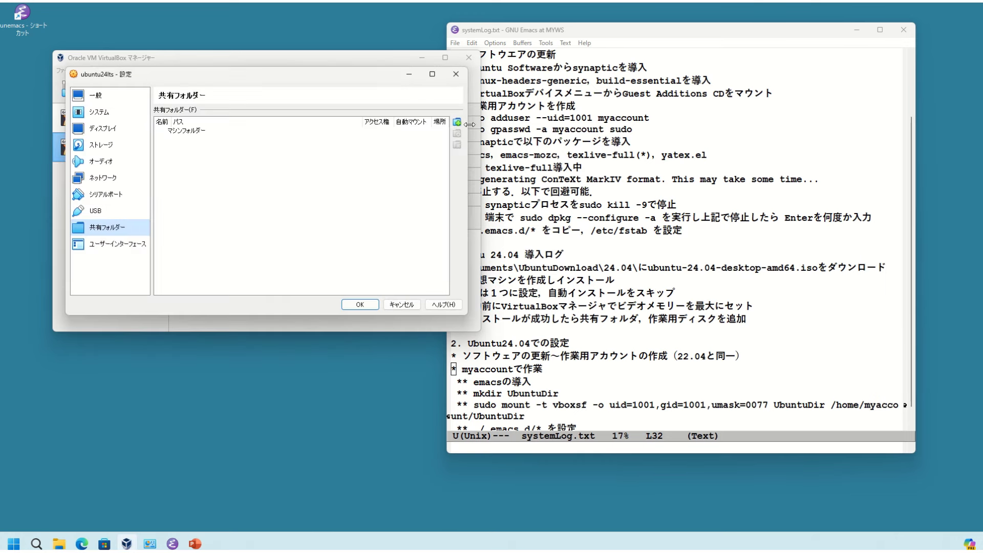
click(457, 123)
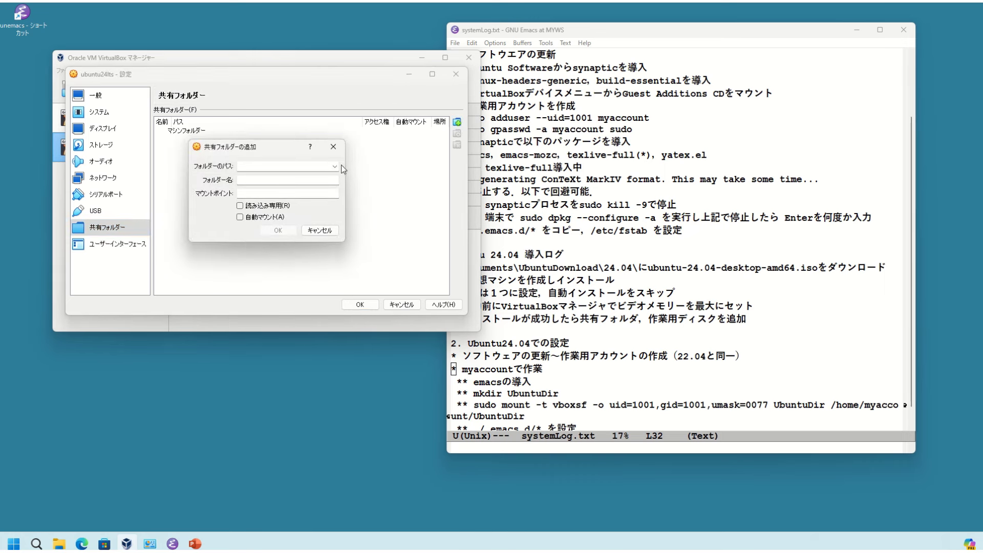
click(334, 167)
click(256, 183)
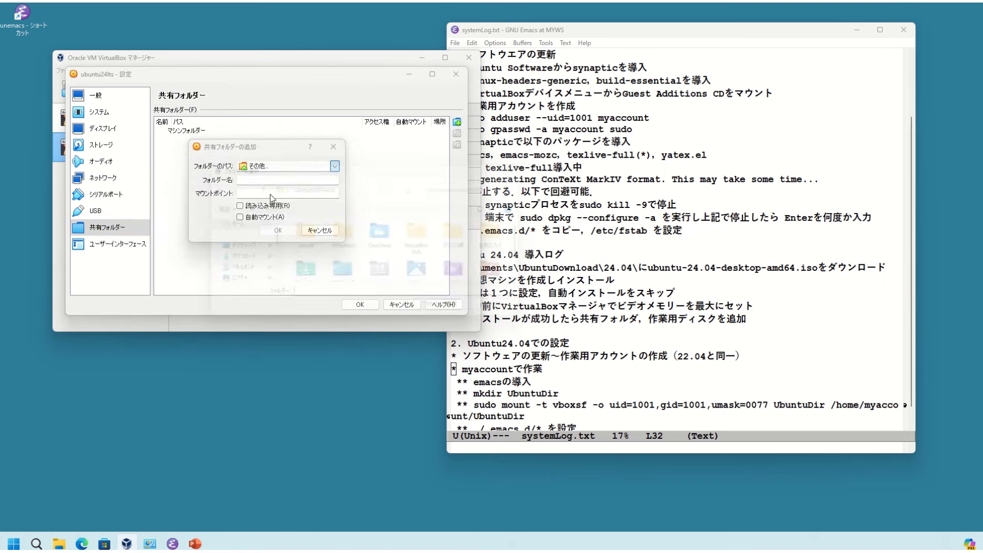
click(232, 277)
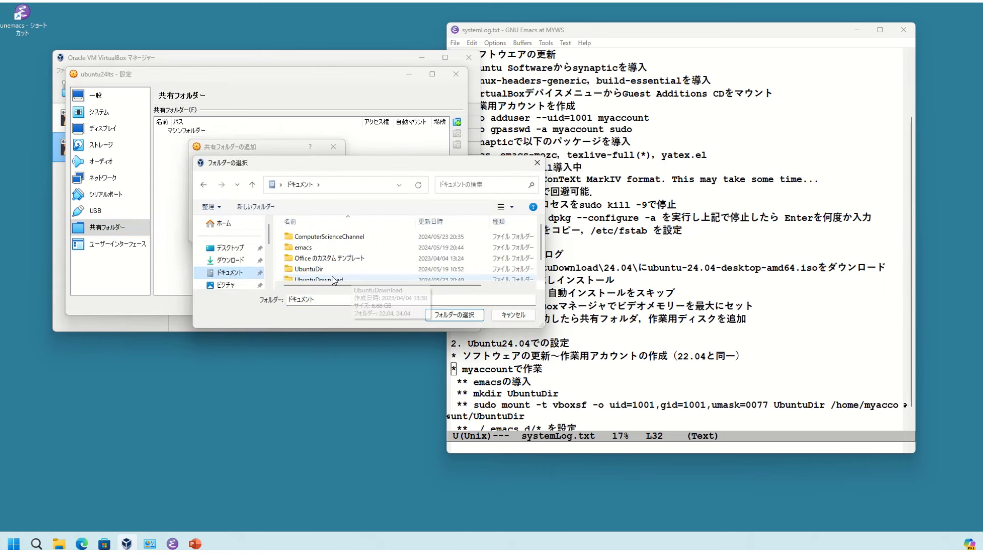
click(376, 269)
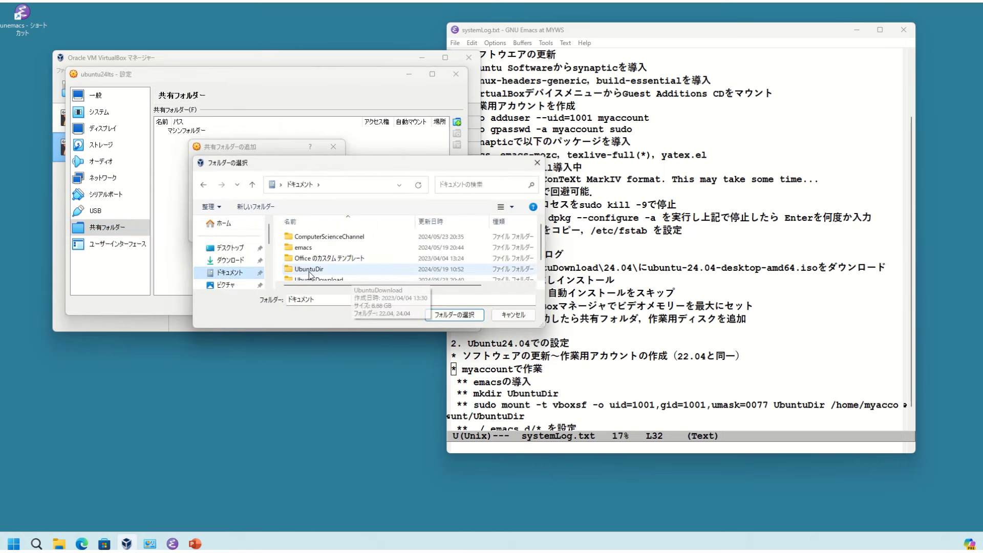
click(444, 315)
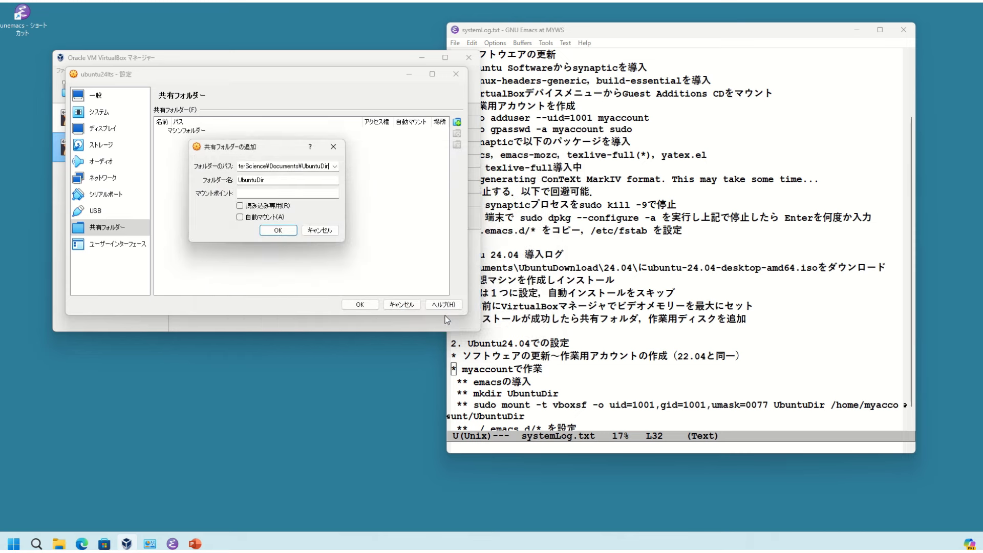
click(278, 230)
click(357, 305)
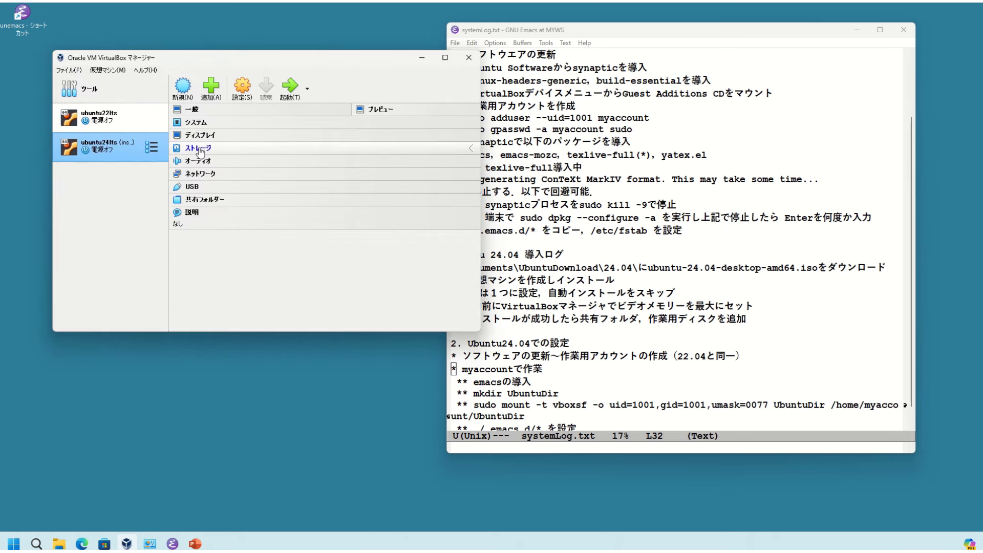
Step: Attach the existing ubuntuWork.vmdk hard disk to the SATA controller and save the settings
click(198, 149)
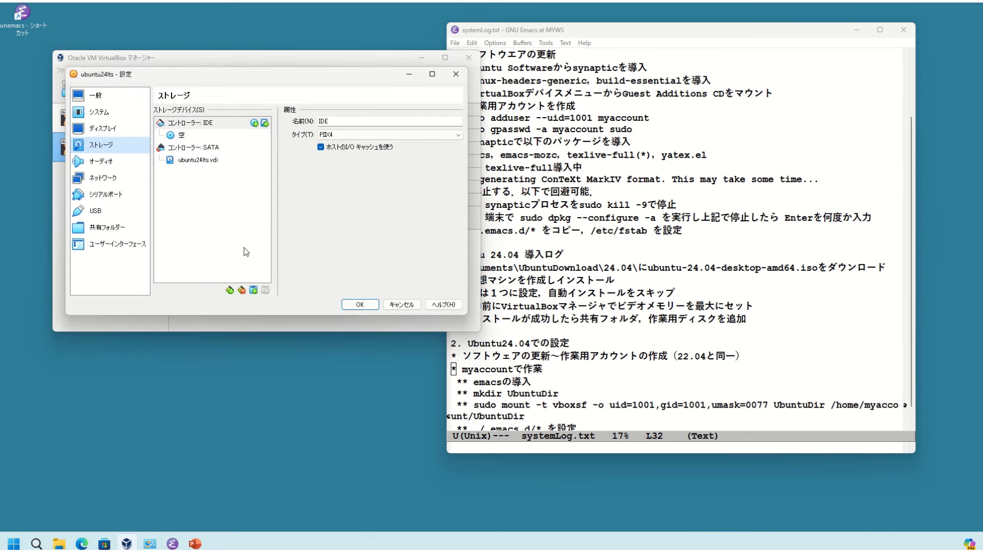
click(215, 147)
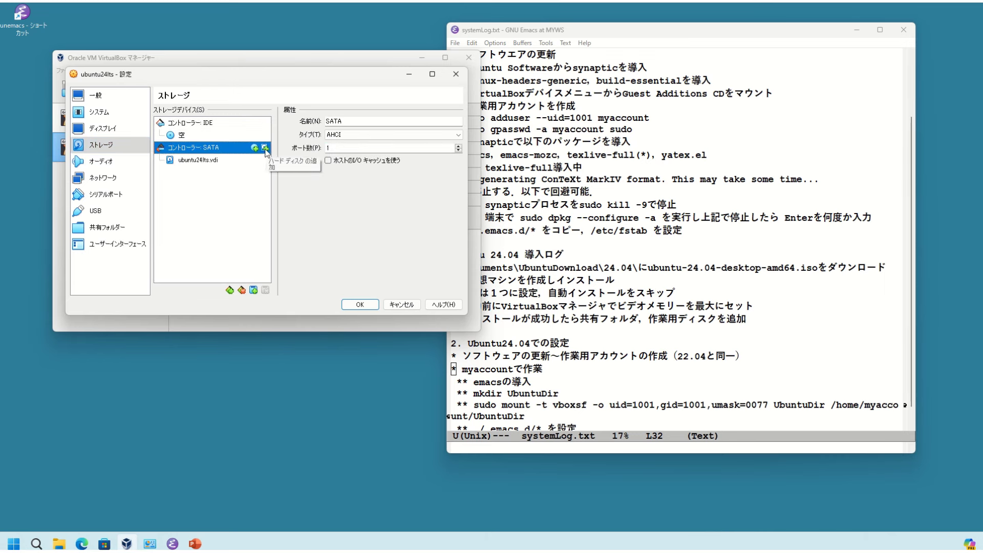
click(265, 148)
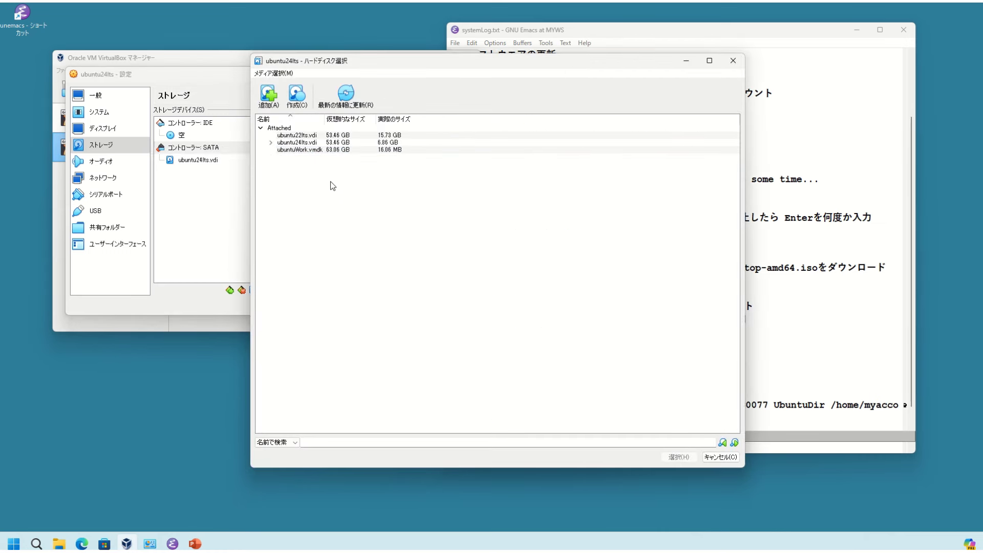
click(325, 151)
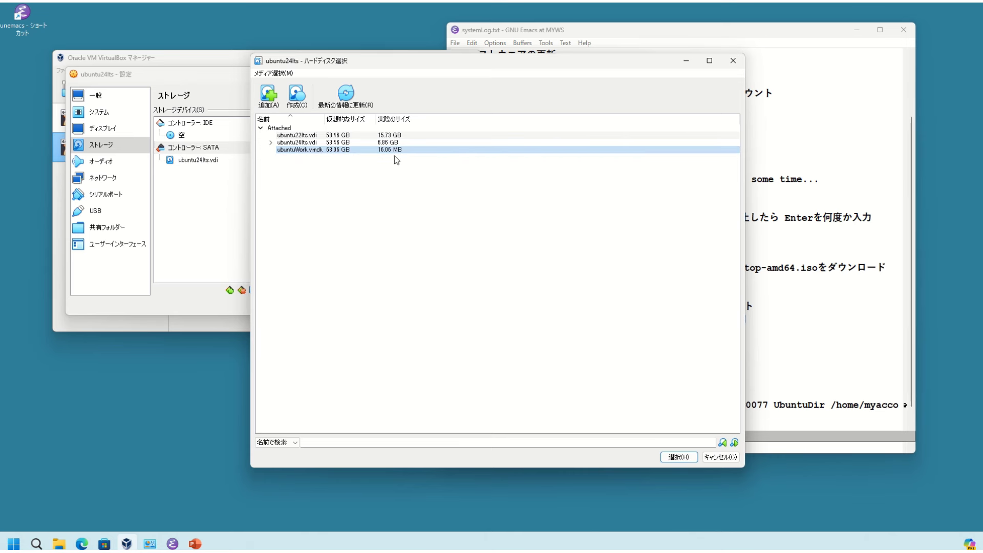
click(685, 457)
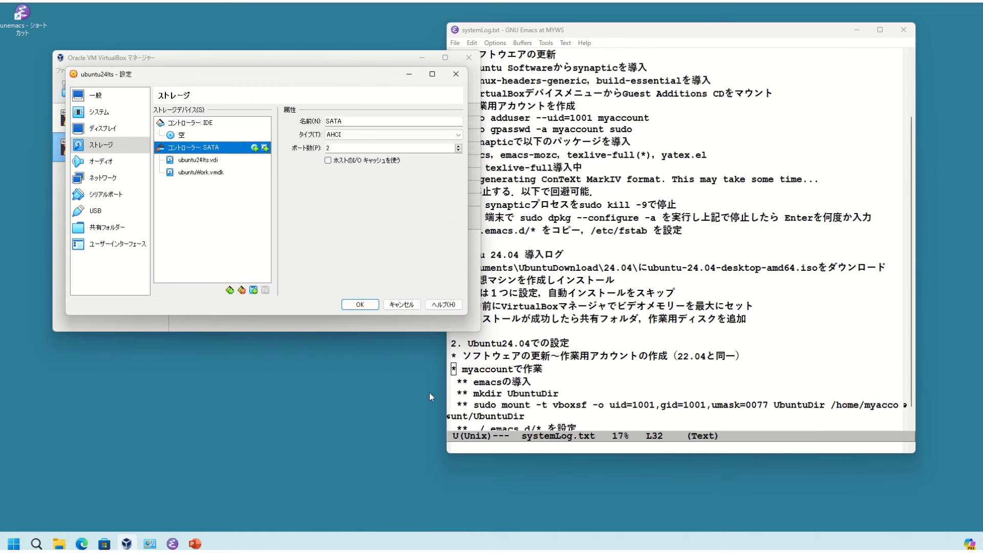
click(360, 305)
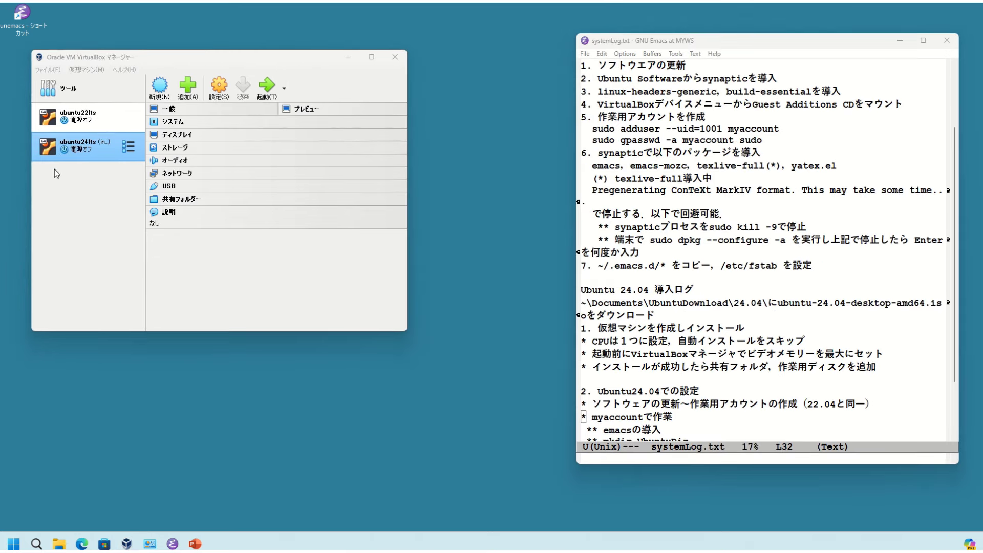
Step: Start ubuntu24lts, log in with the user's password, and bring the systemLog.txt notes forward
click(264, 88)
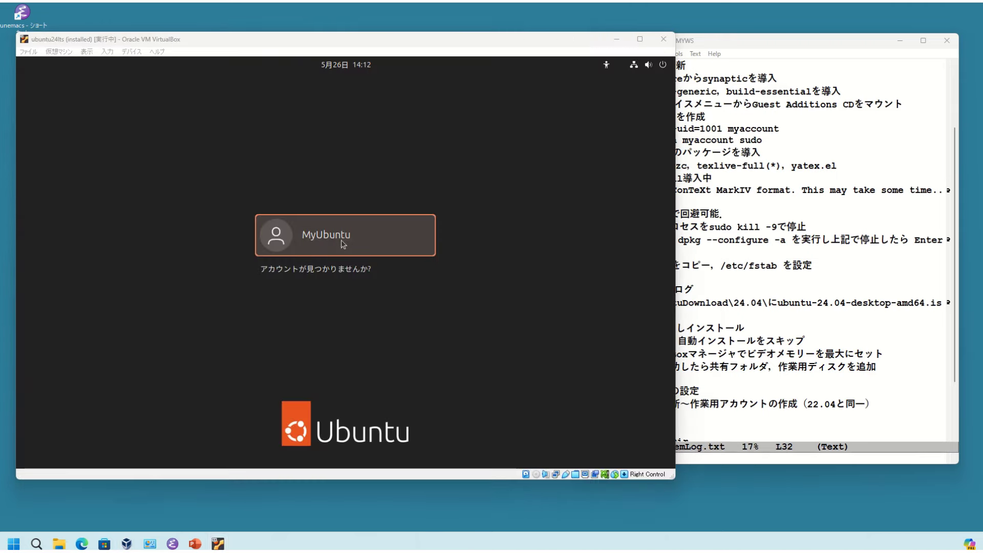
click(345, 244)
text(•••••••••)
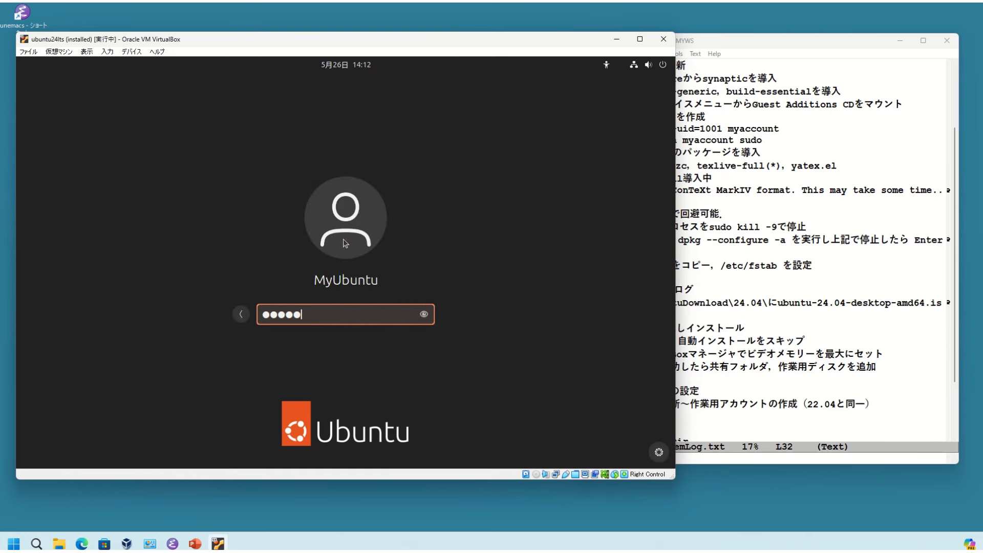
text(•)
key(Return)
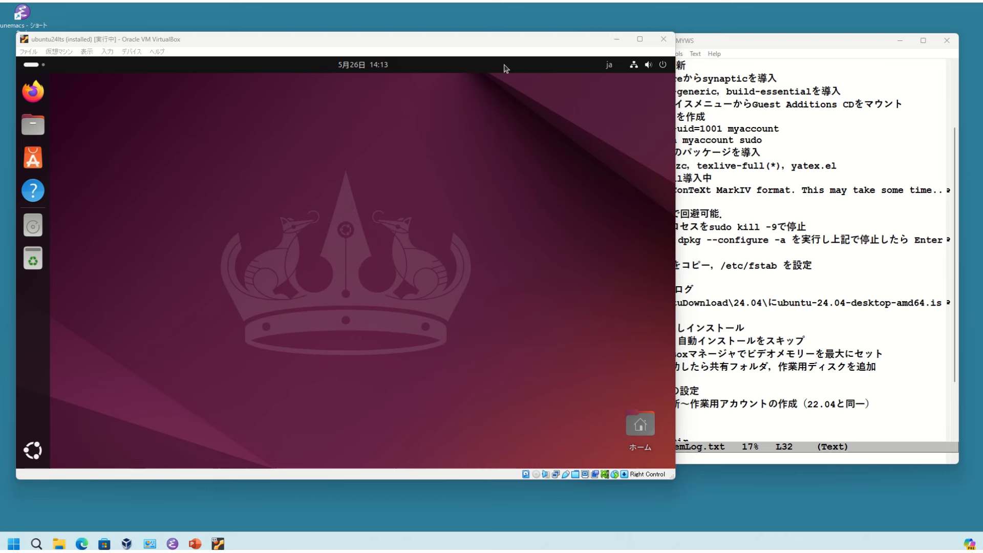
click(743, 46)
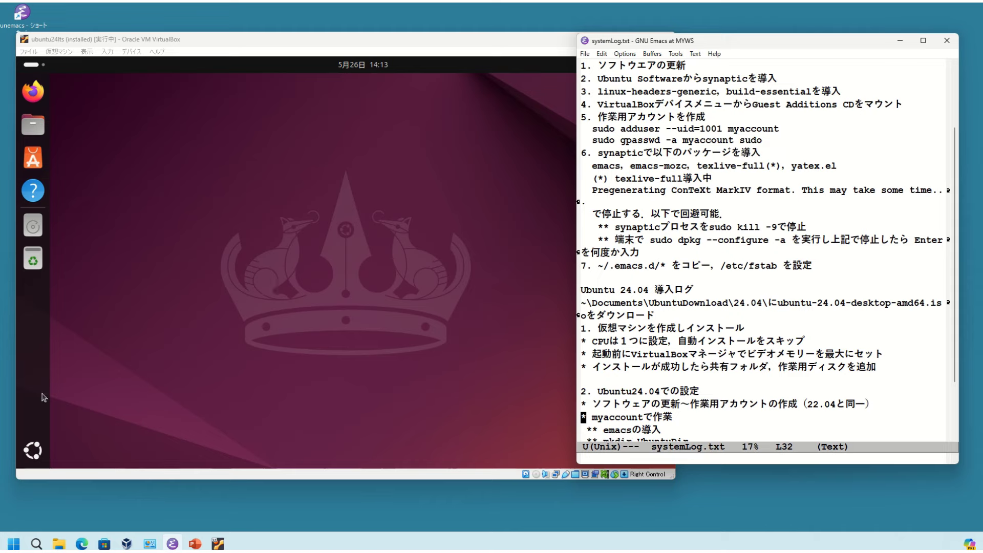
Step: Run Software Updater from the app grid and dismiss the up-to-date notice
click(33, 450)
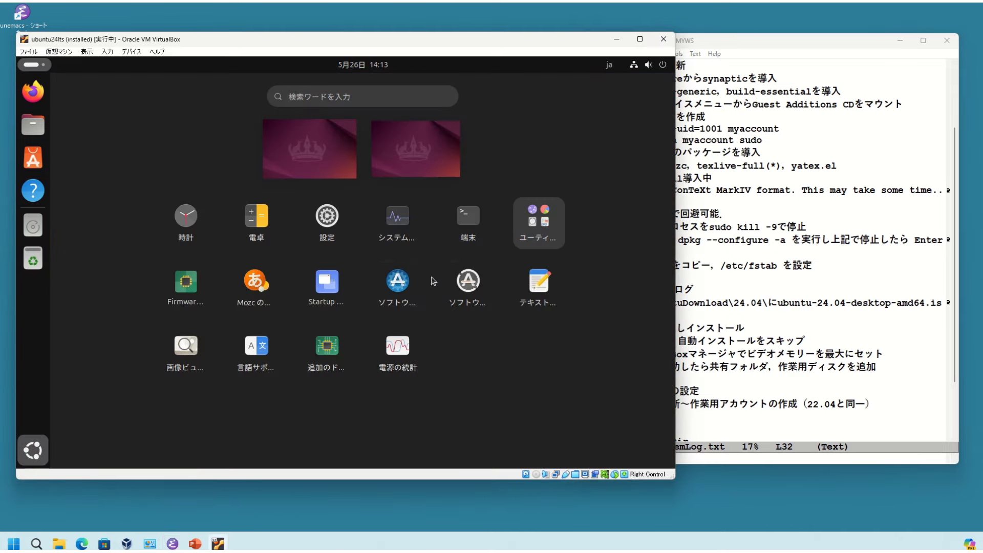
click(468, 282)
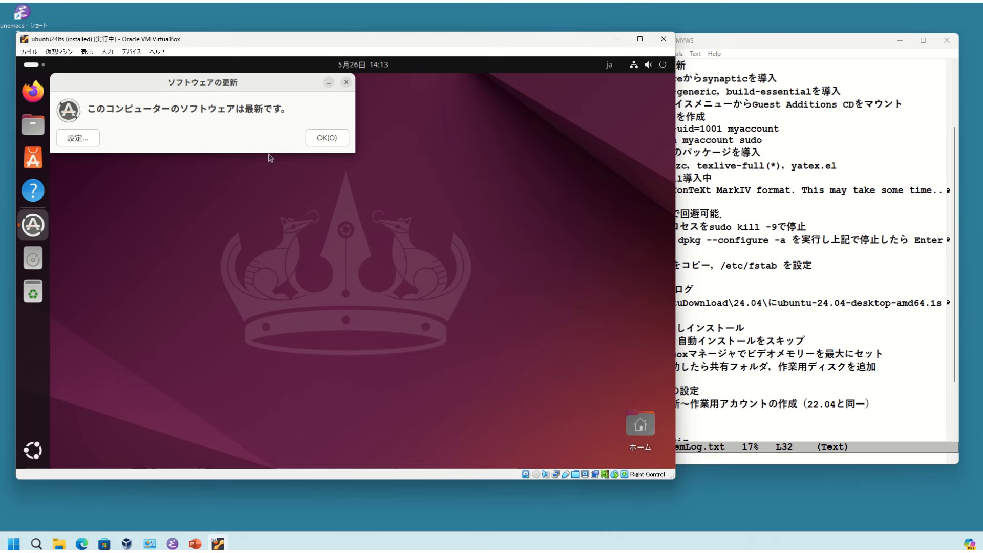
click(325, 138)
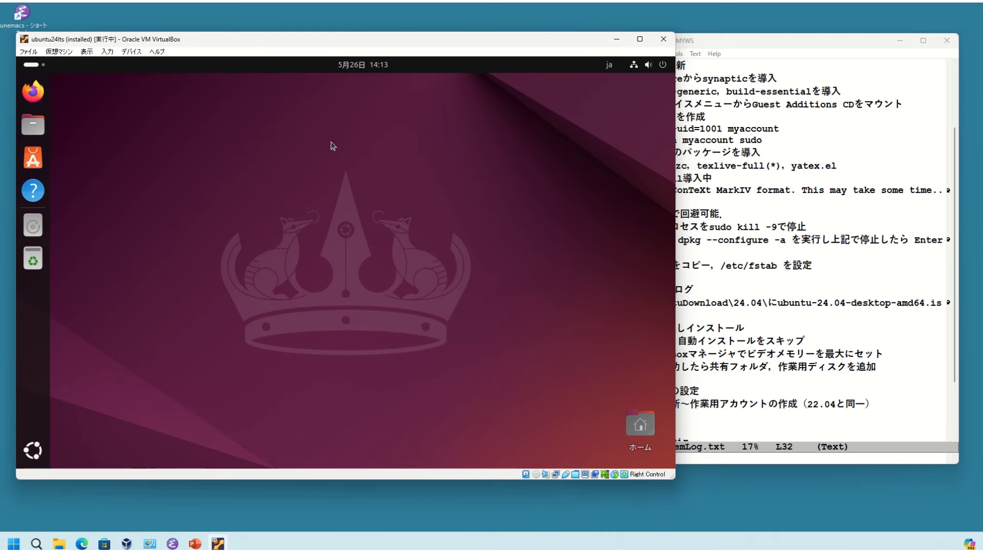
Step: Check the setup notes, then open App Center from the guest's dock
click(734, 43)
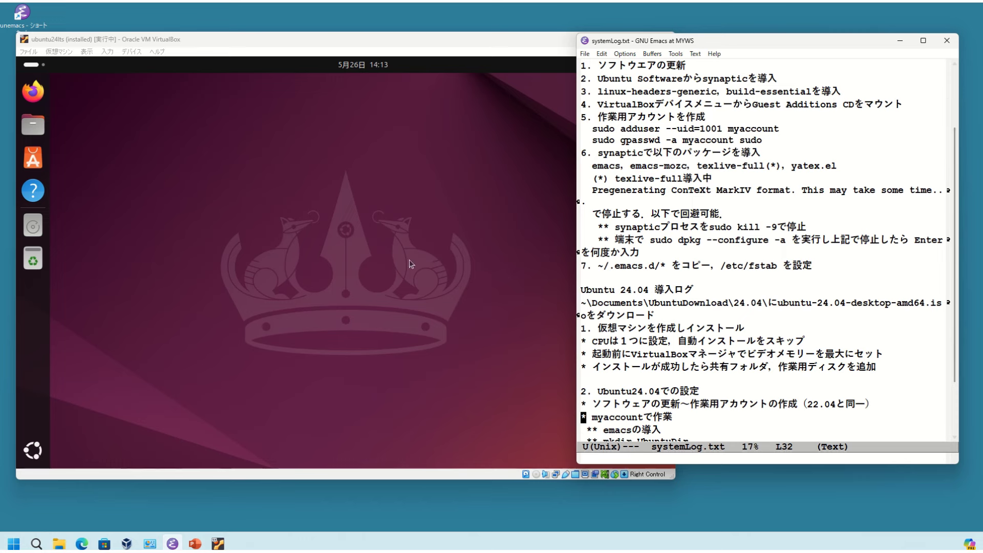
click(309, 42)
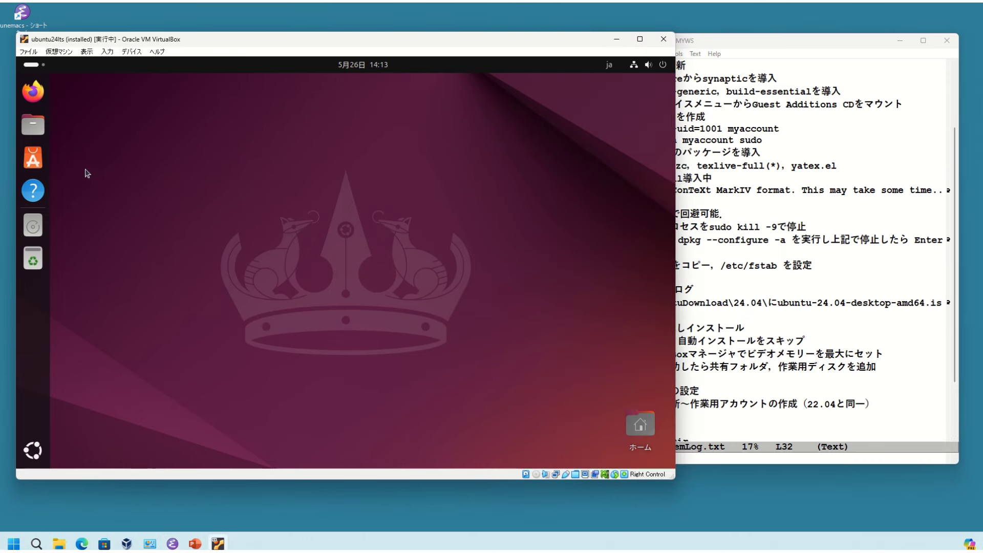
click(32, 159)
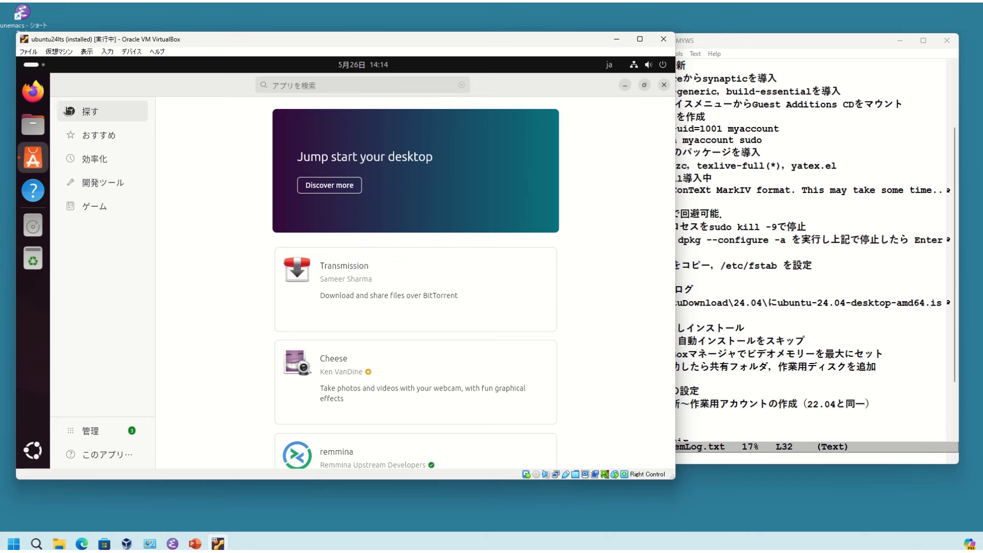
Step: Search App Center for 'synaptic' and install Synaptic Package Manager, authorizing with the password
click(309, 85)
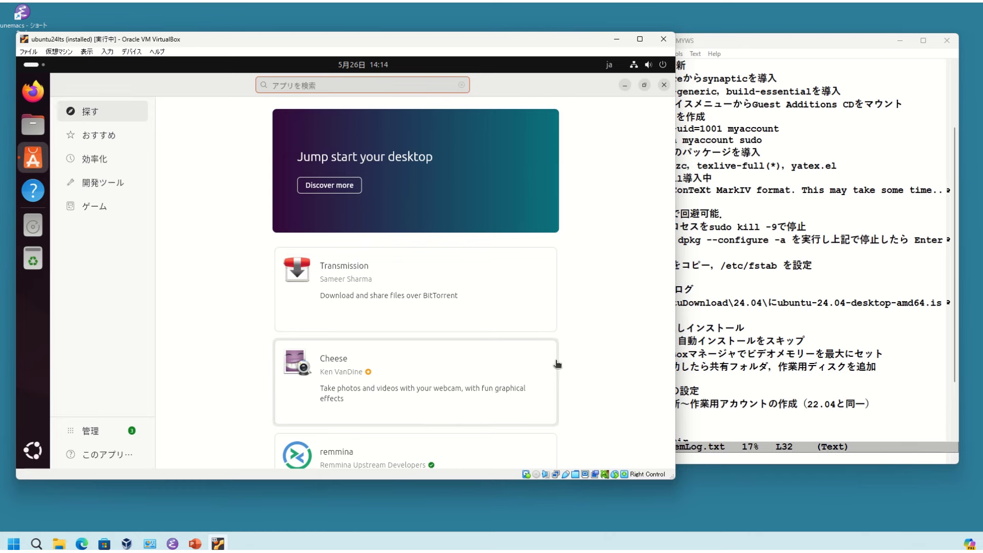
scroll(622, 332, down, 2)
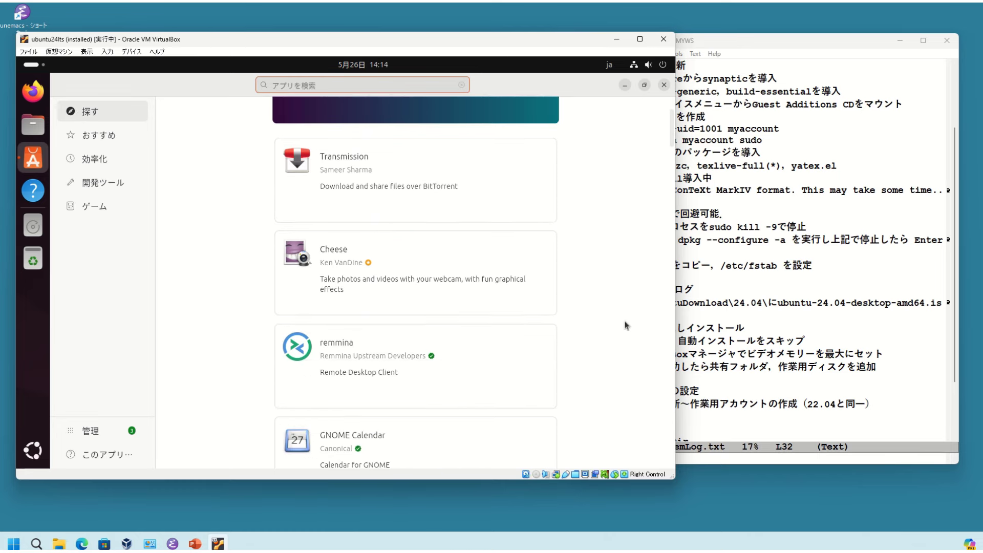
scroll(625, 326, up, 2)
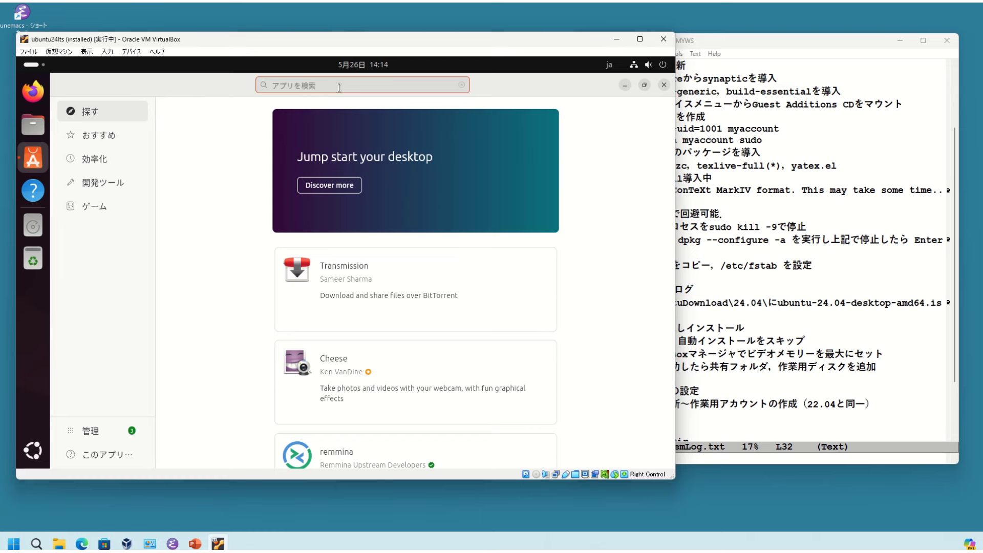
text(synap)
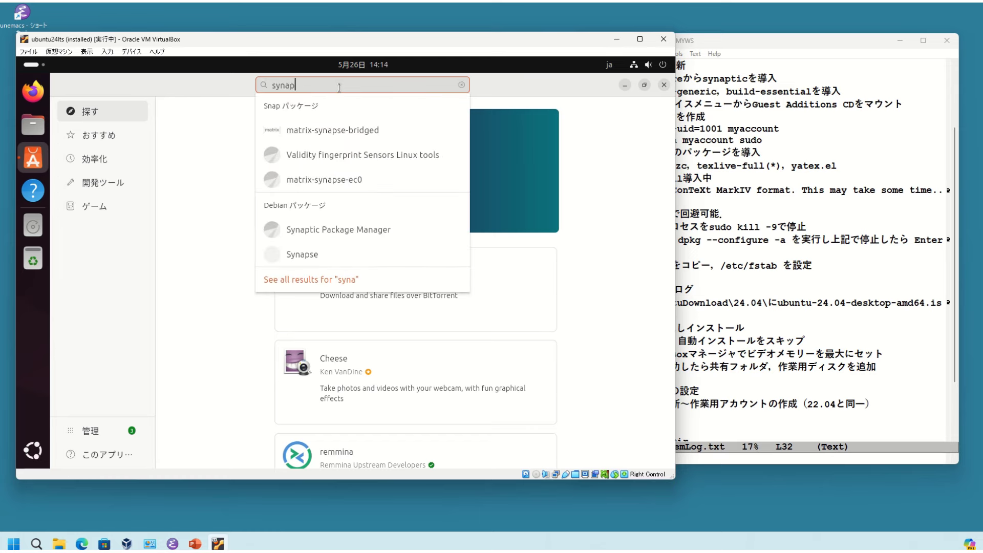
text(ti)
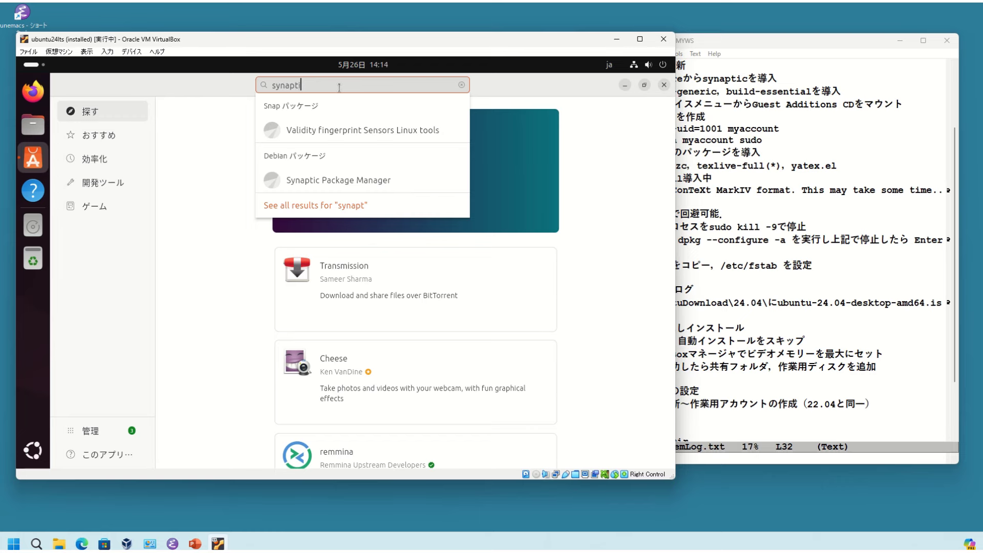
text(c)
click(339, 182)
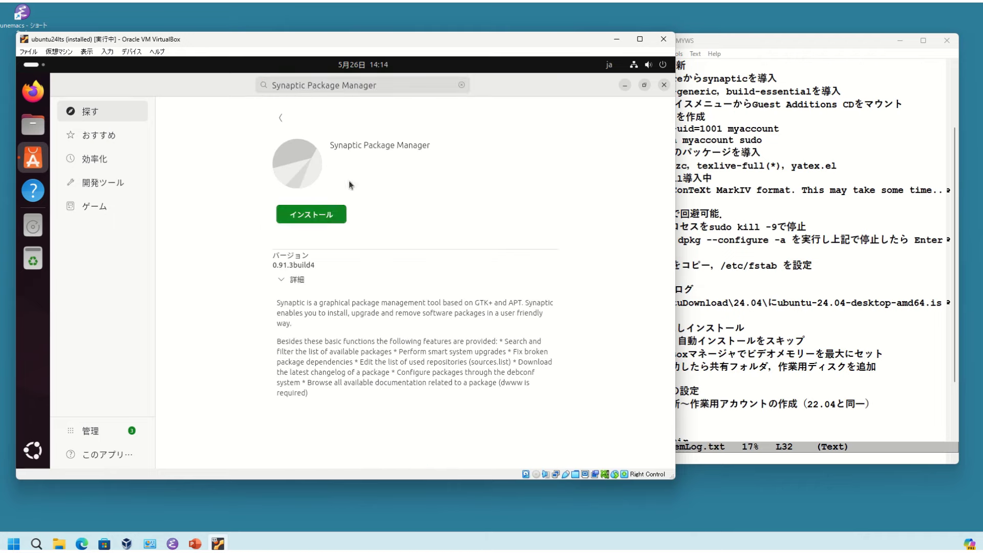
click(327, 218)
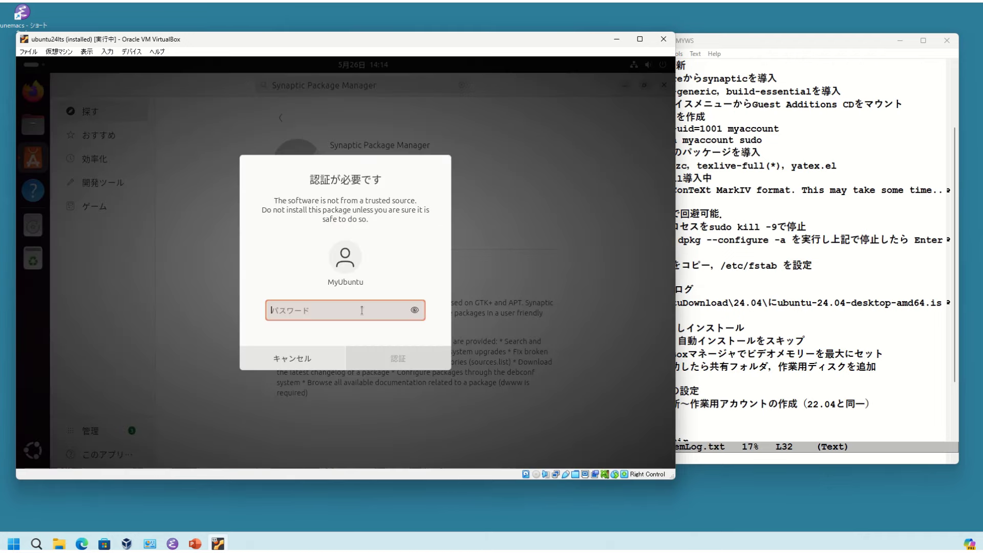
text(****)
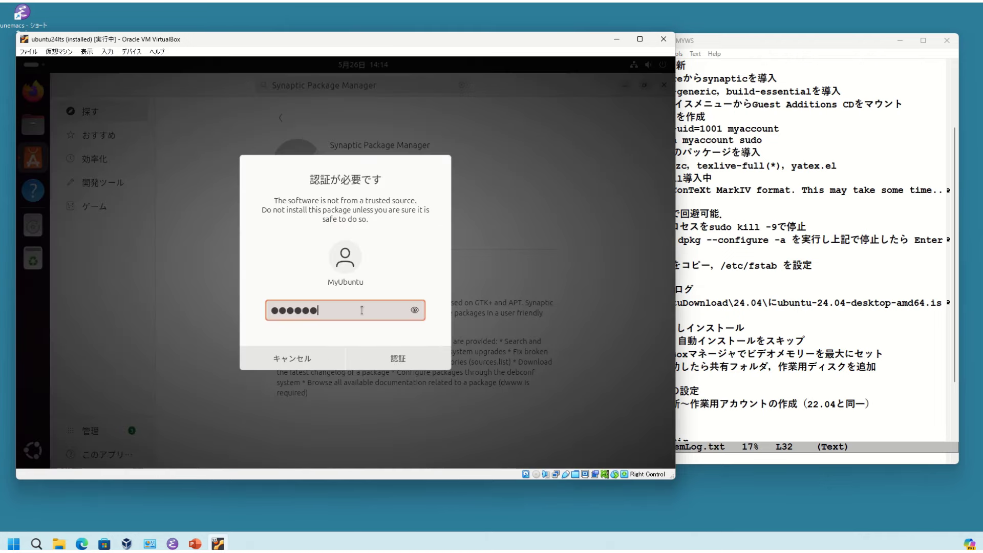
text(****)
key(Return)
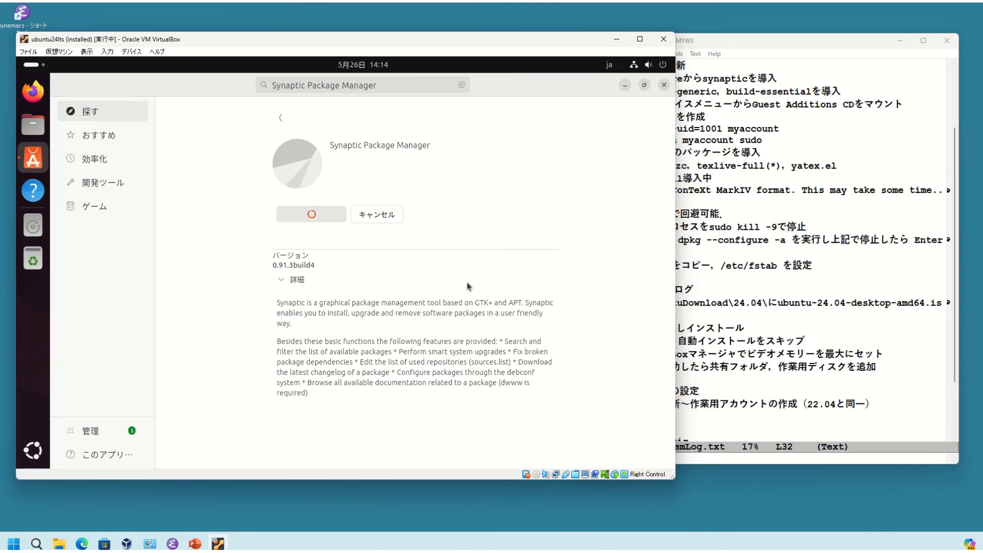
Step: Close App Center and pin Synaptic to the dock from the app grid
click(663, 86)
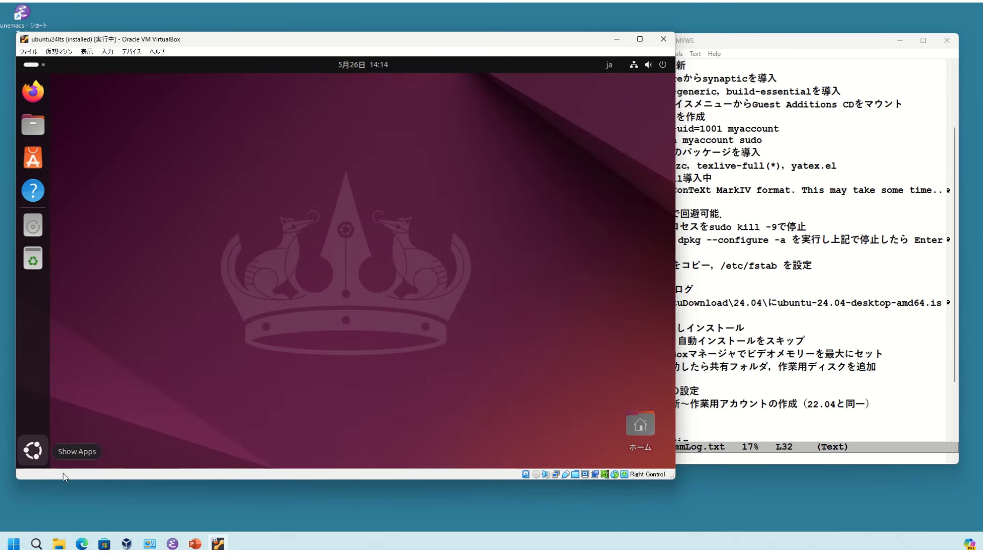
click(34, 450)
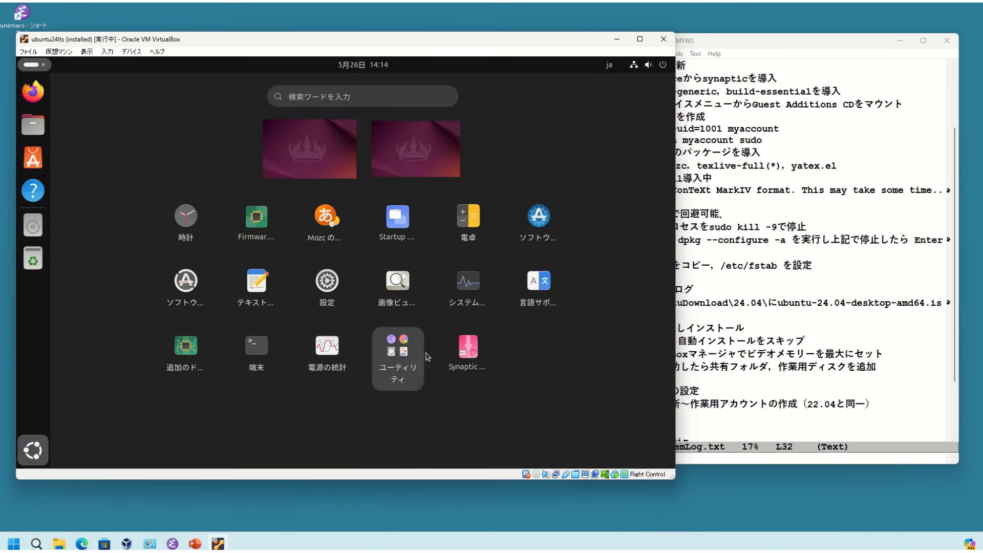
right_click(467, 356)
click(544, 385)
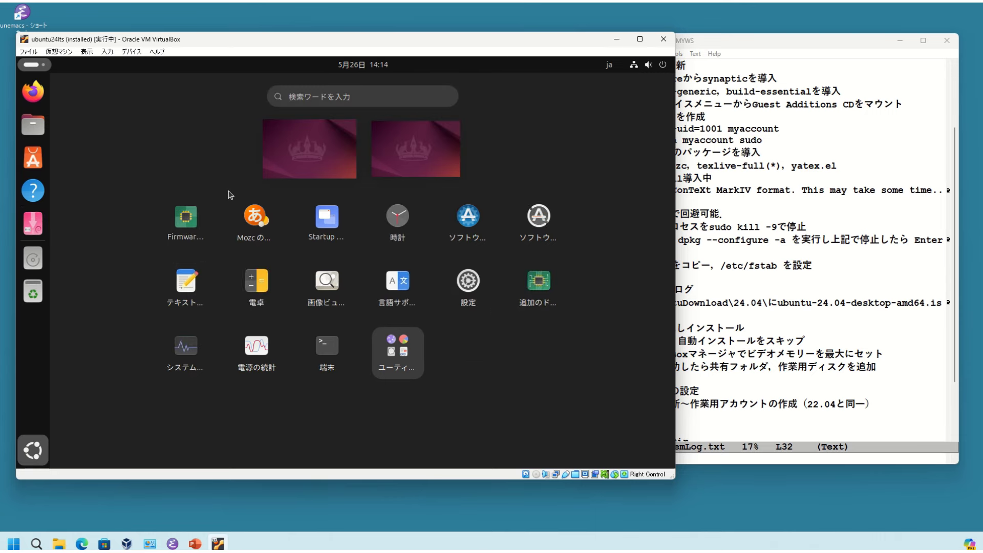
Step: Launch Synaptic with the admin password and dismiss its introduction notice
click(334, 150)
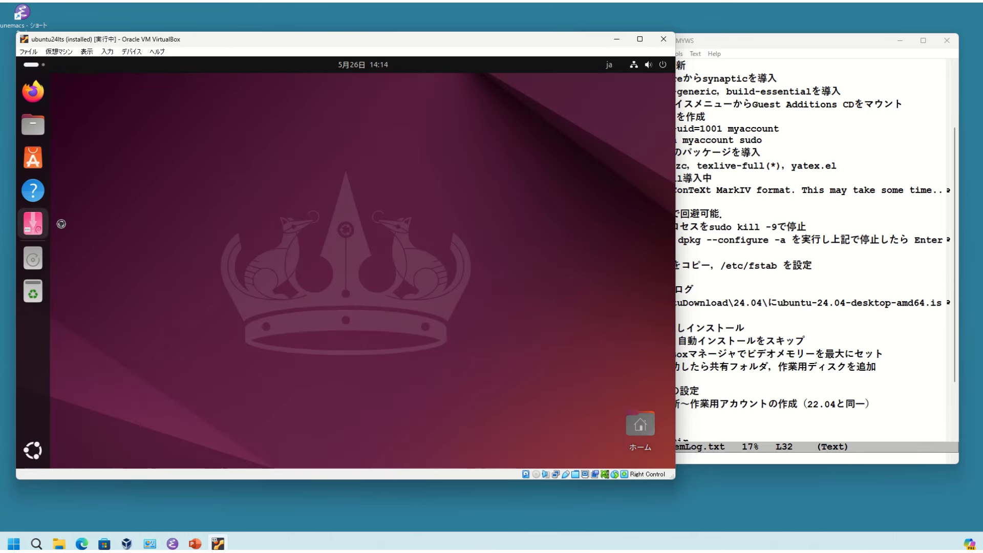
text(***)
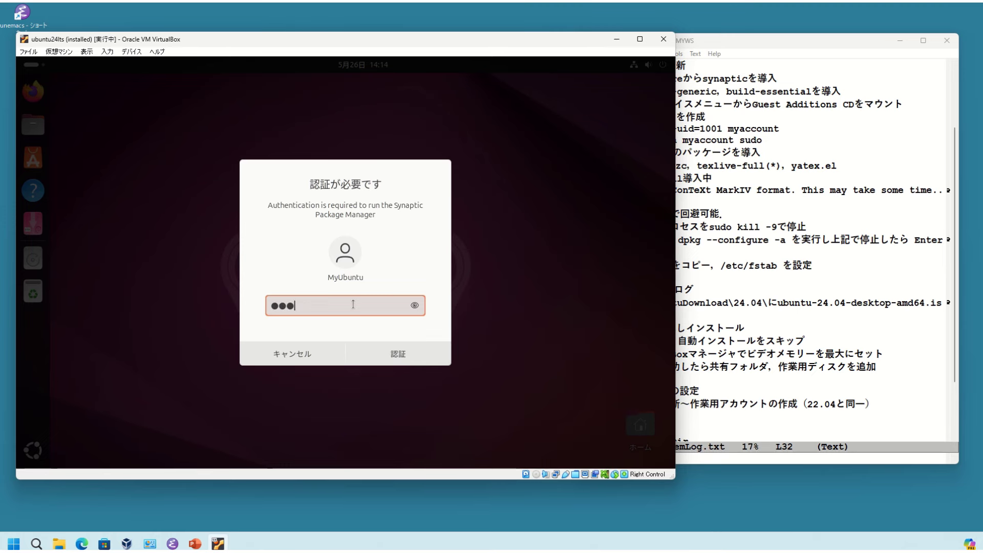
text(*******)
key(Return)
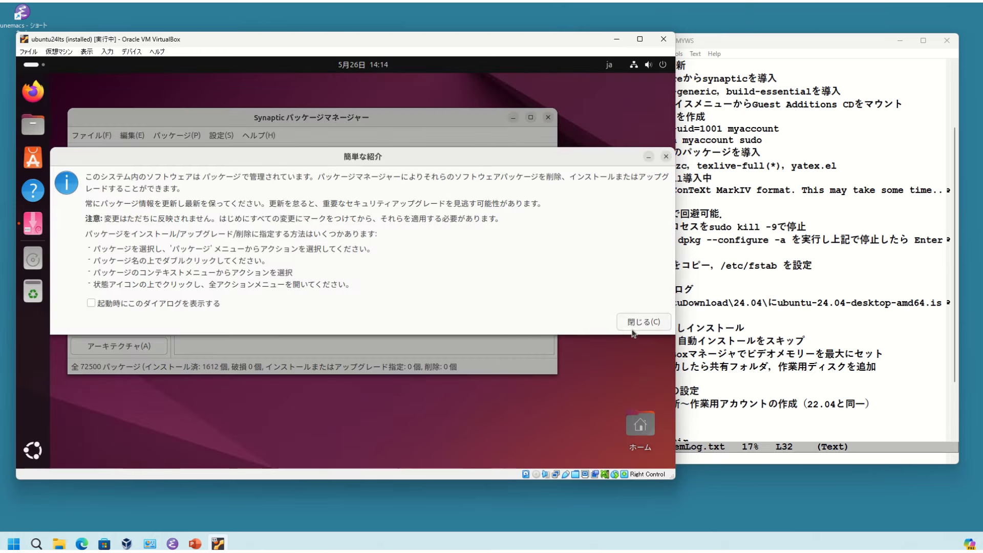
click(643, 321)
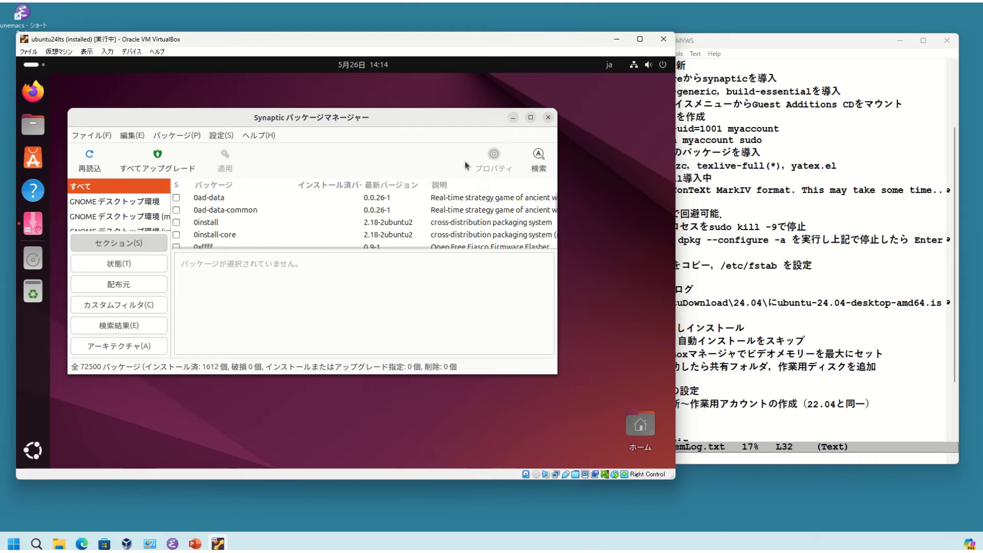
Step: Search Synaptic for 'linux-head' by package name only
click(537, 157)
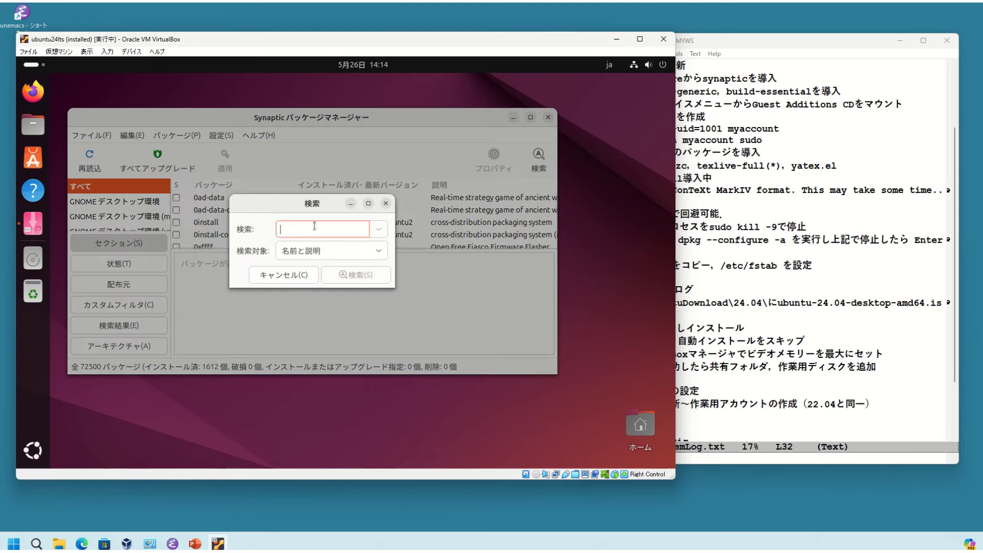
text(linux-headers-generic)
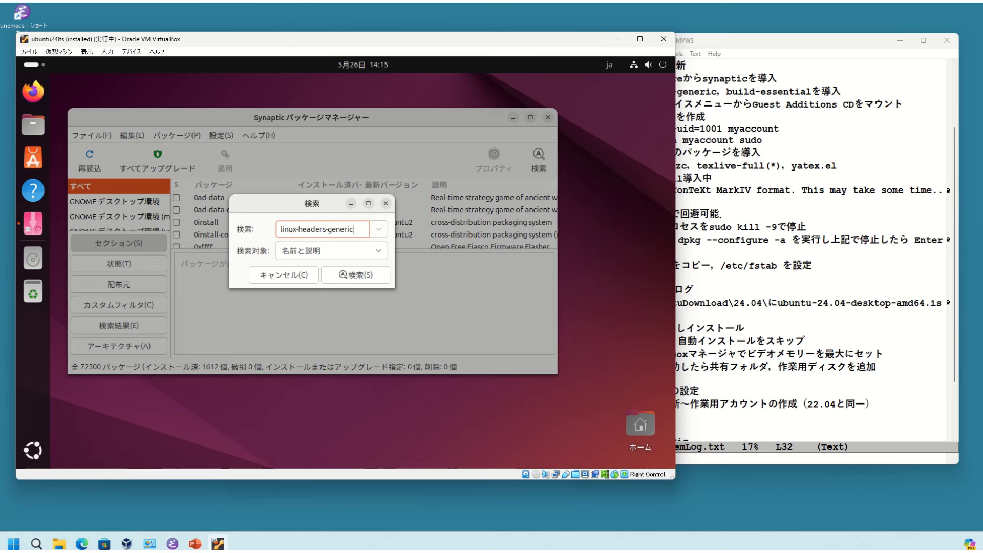
click(351, 251)
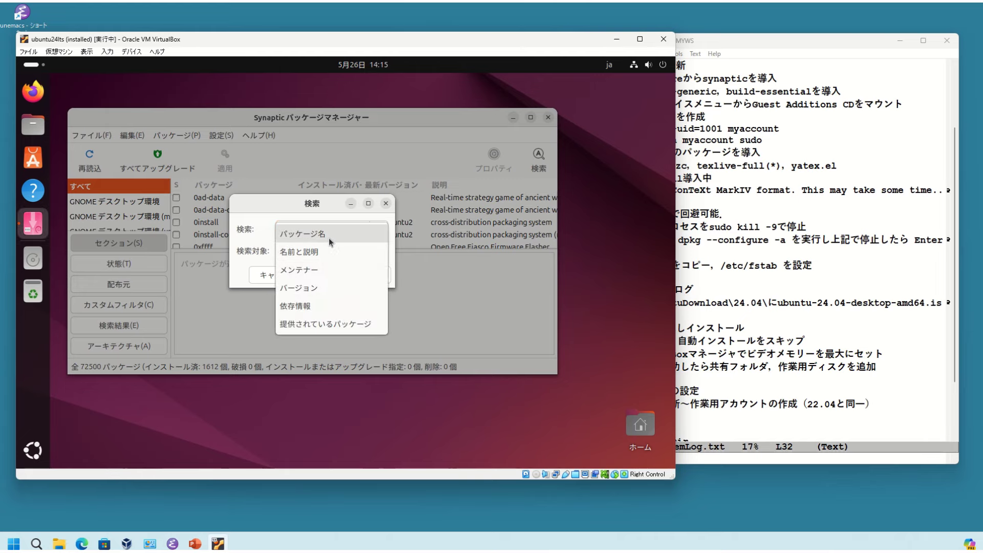
click(329, 237)
click(349, 275)
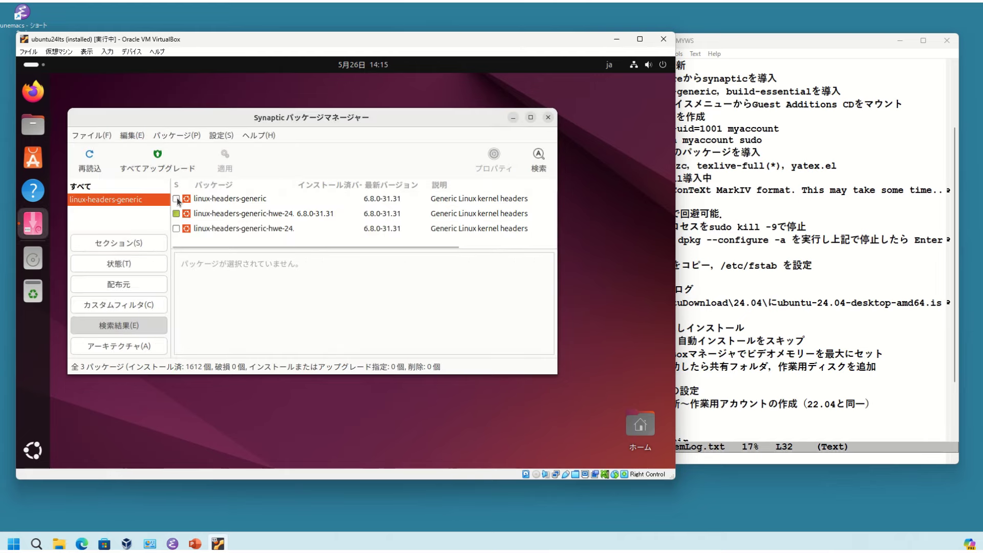
Step: Mark linux-headers-generic for installation, apply and confirm the change, then close the progress window
click(185, 205)
click(224, 225)
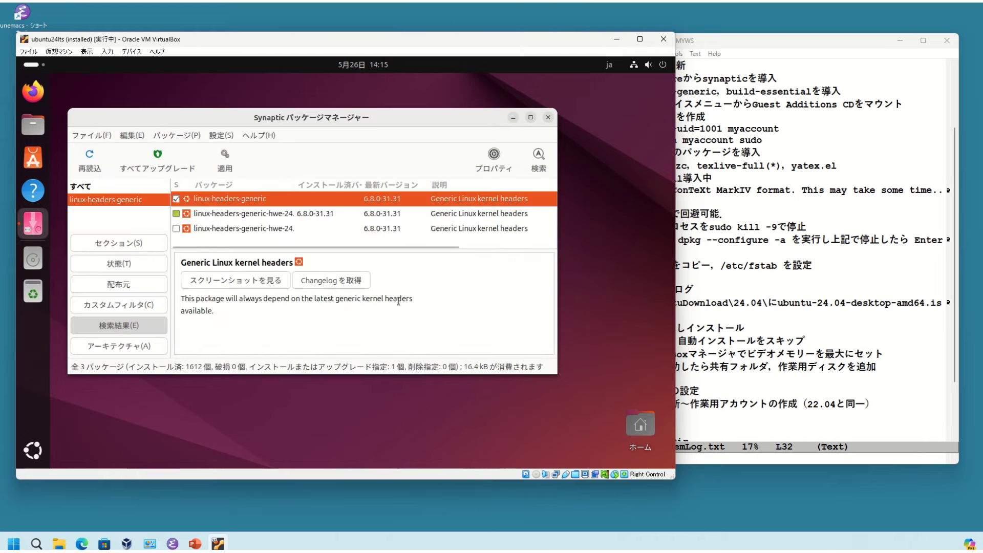
click(225, 159)
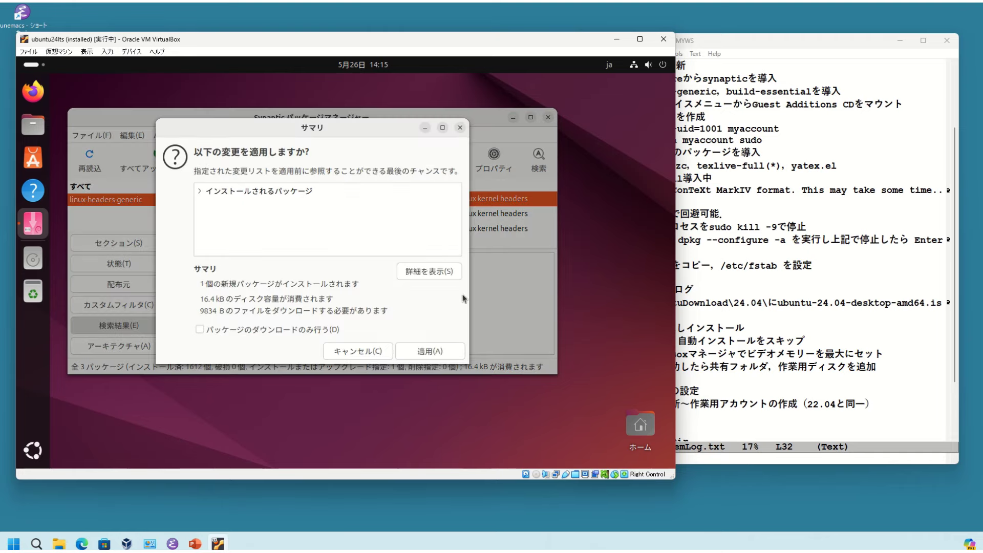
click(433, 349)
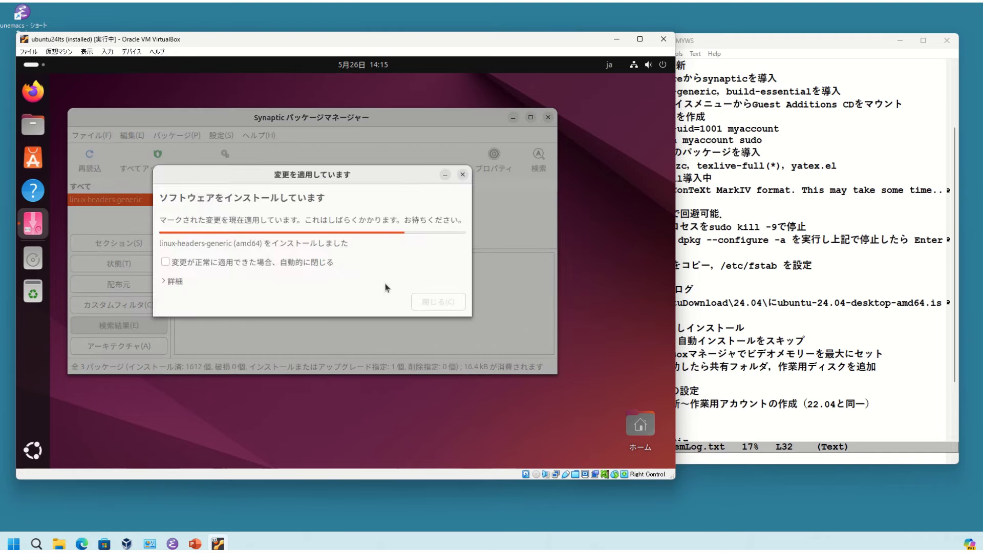
click(447, 298)
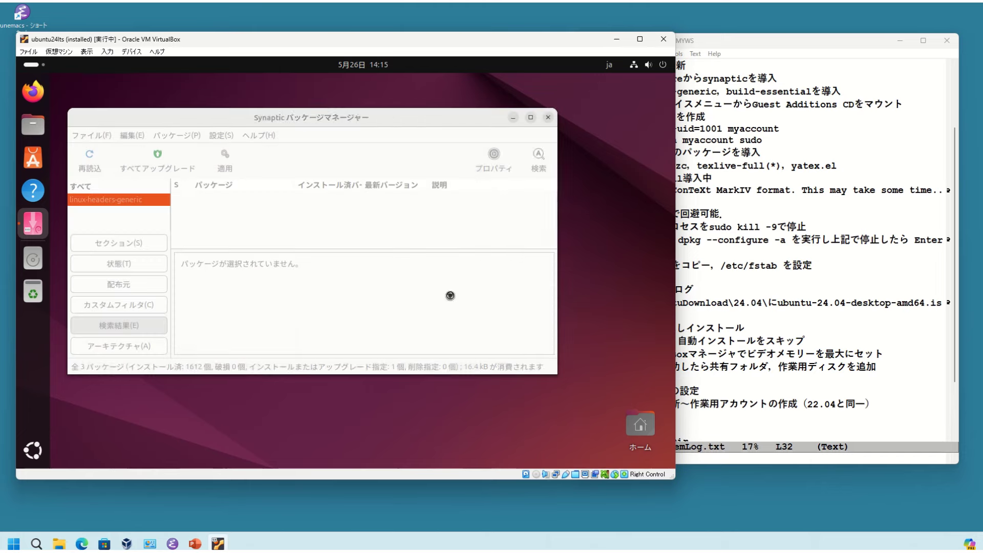
Step: Find build-essential in Synaptic and mark it for installation with its required dependencies
click(616, 157)
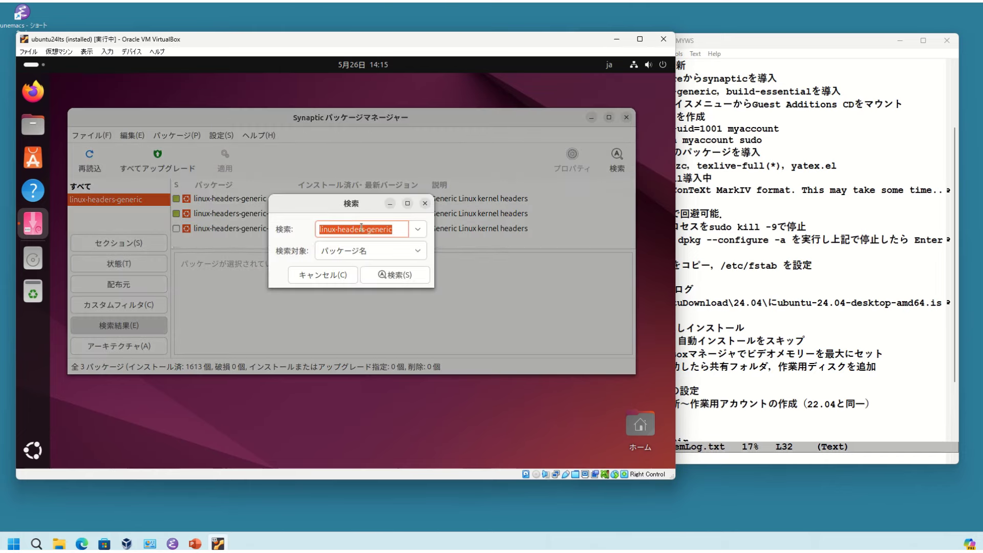
text(build-)
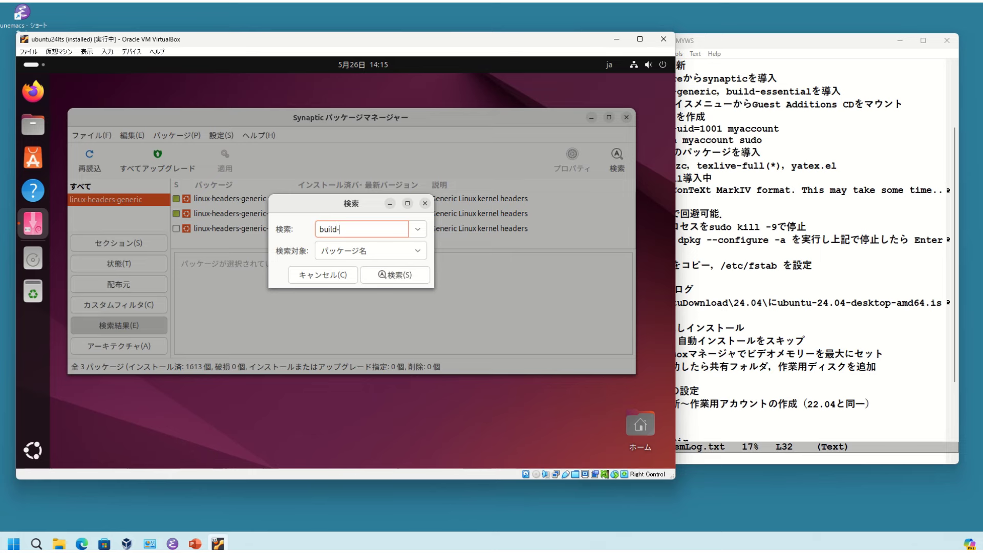
text(essential)
click(380, 275)
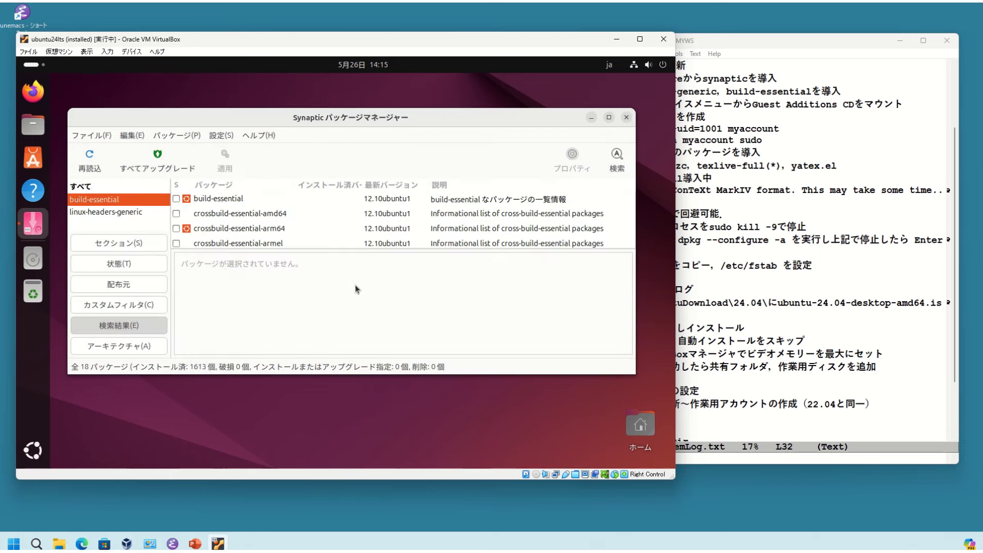
click(177, 199)
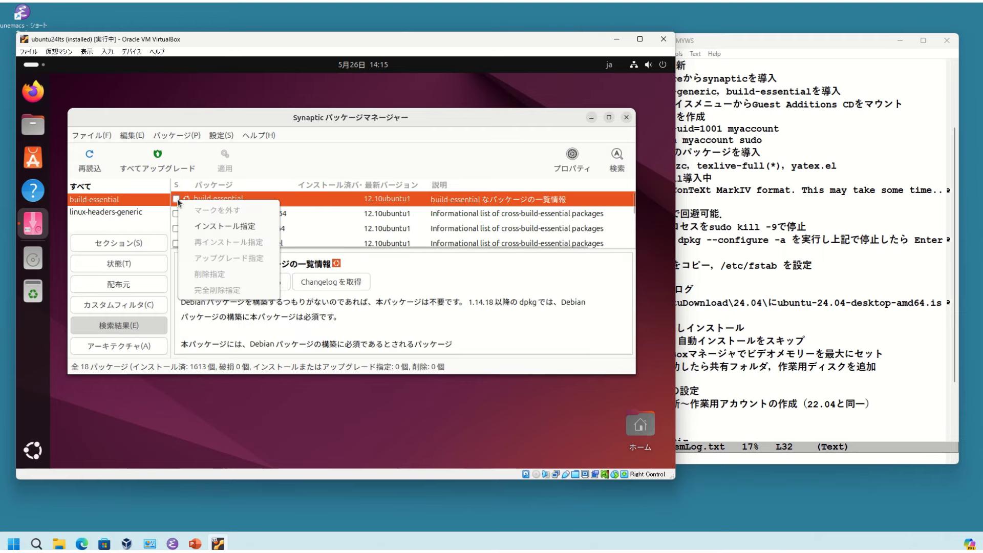
click(262, 224)
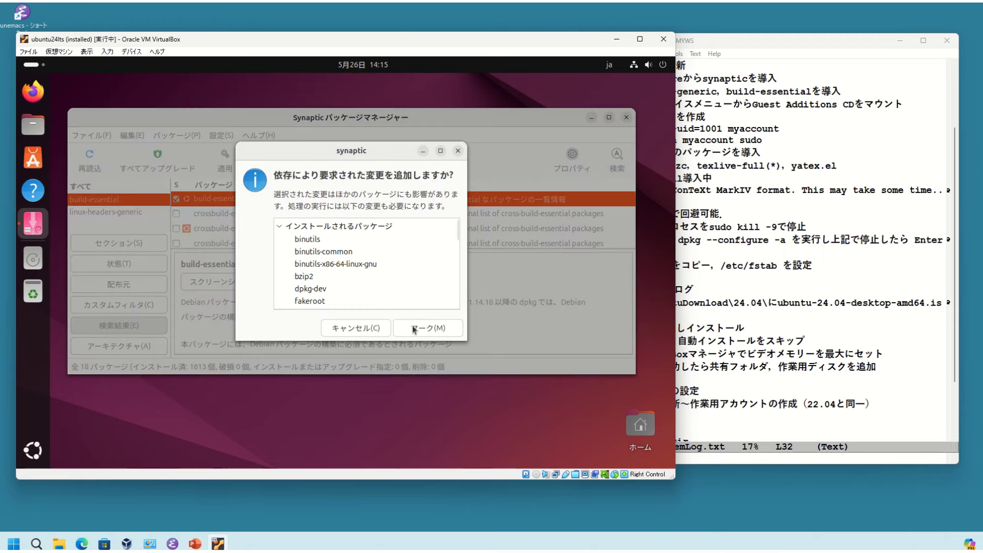
click(424, 331)
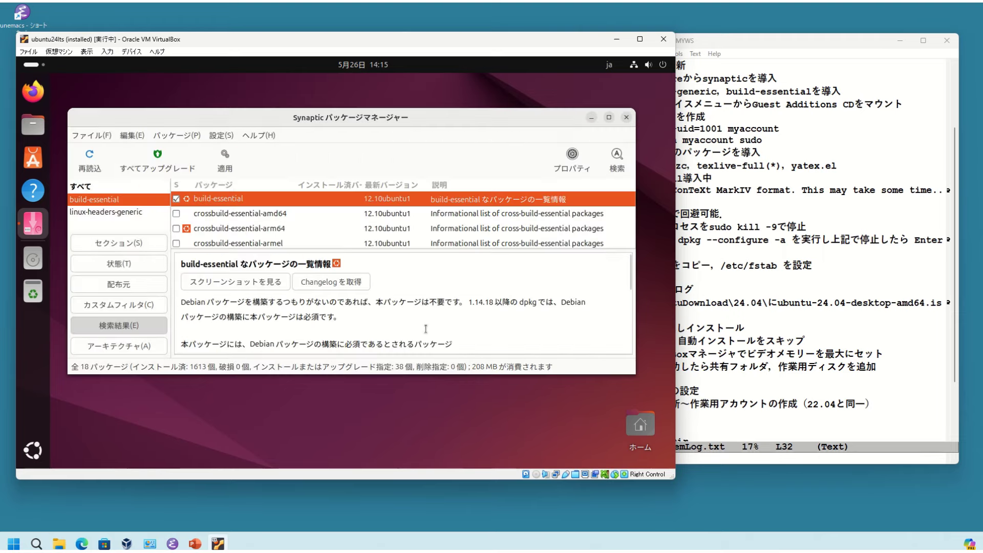
Step: Apply the changes to install the 38 marked packages, then close Synaptic
click(224, 156)
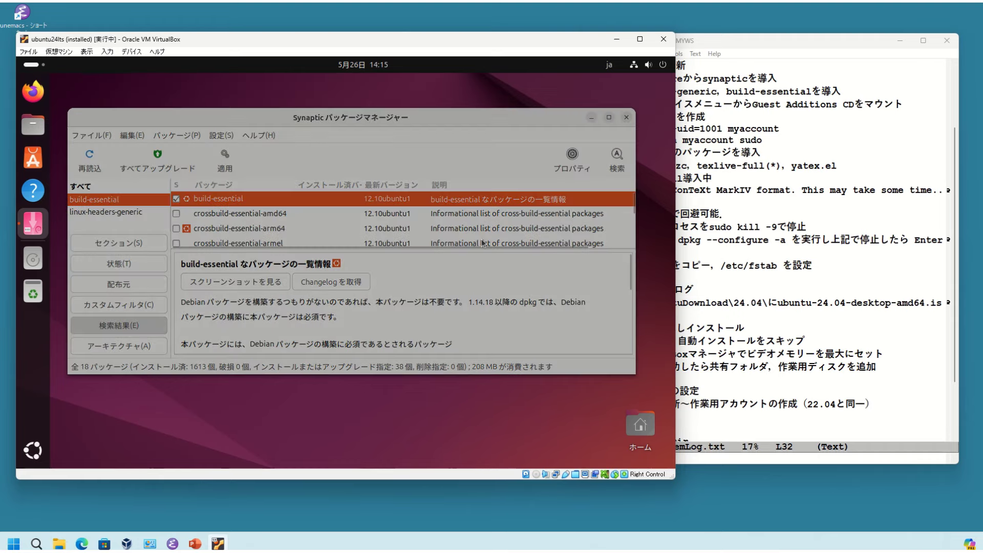
click(476, 353)
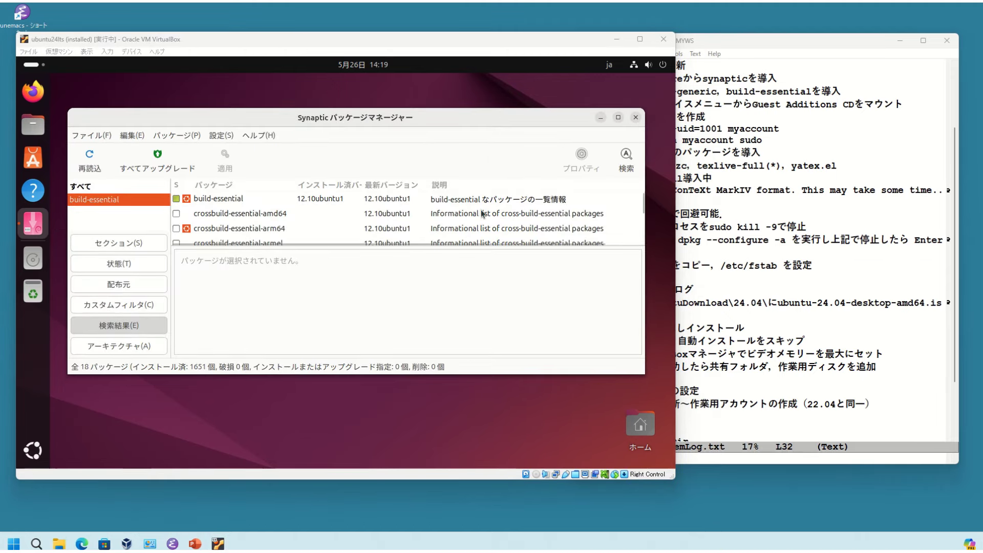
click(636, 118)
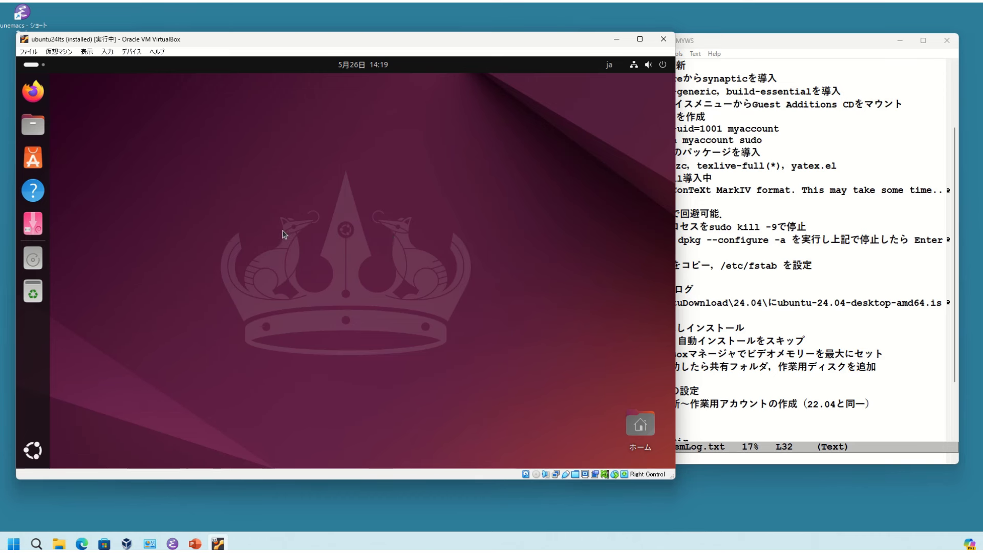
Step: Insert the Guest Additions CD image and open the mounted VBox_GAs_7.0.18 disc in Files
click(130, 53)
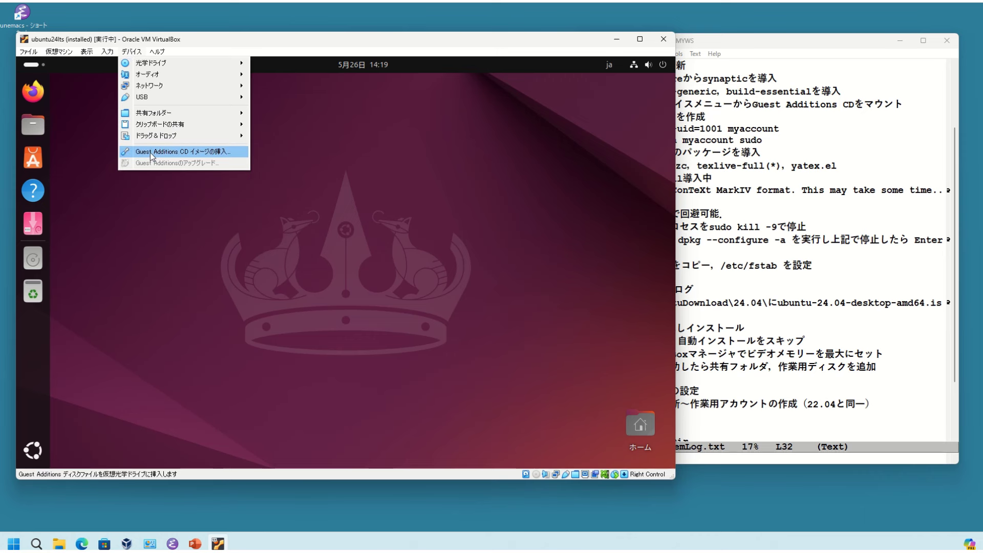
click(219, 152)
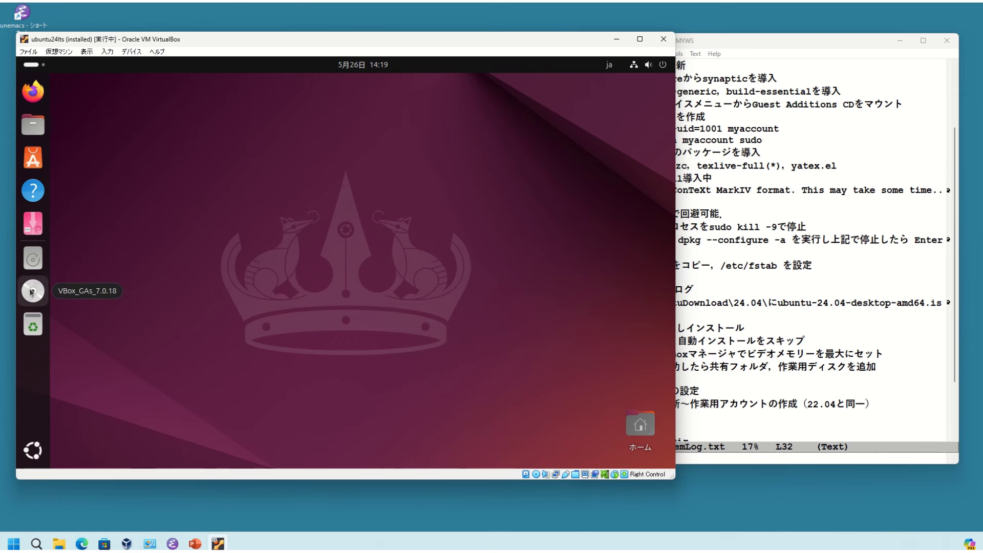
click(32, 292)
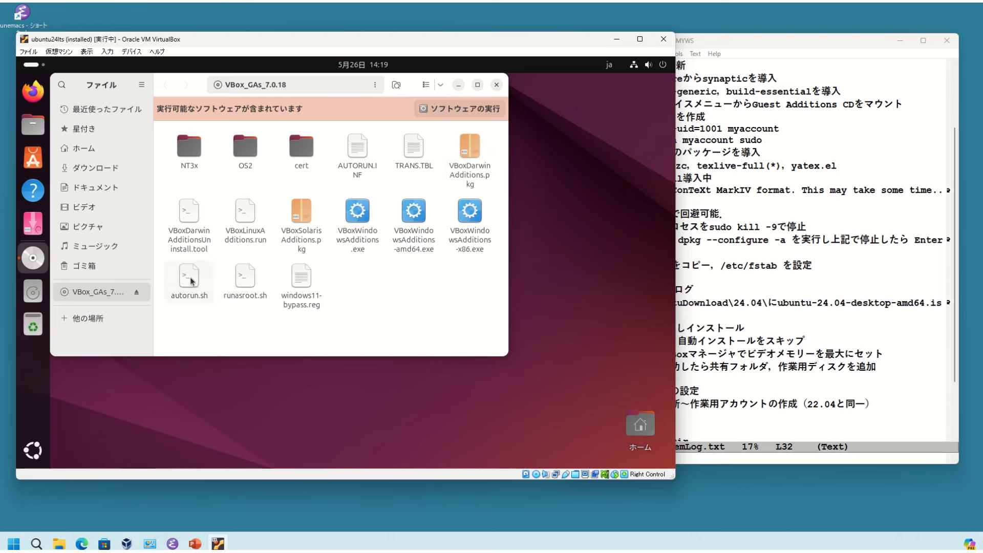
Step: Run autorun.sh as a program, authorise it with the account password, then close the installer and disc windows
right_click(190, 280)
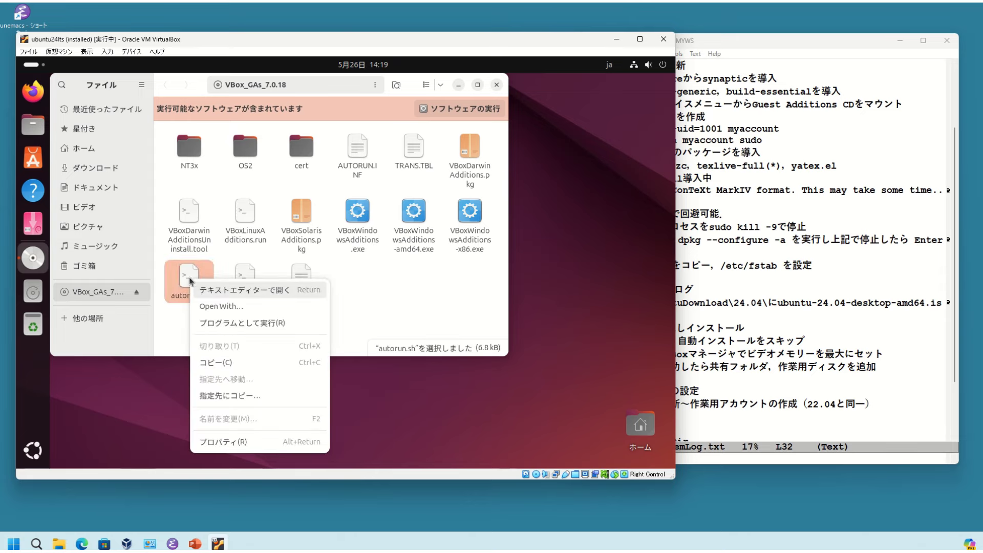
click(243, 324)
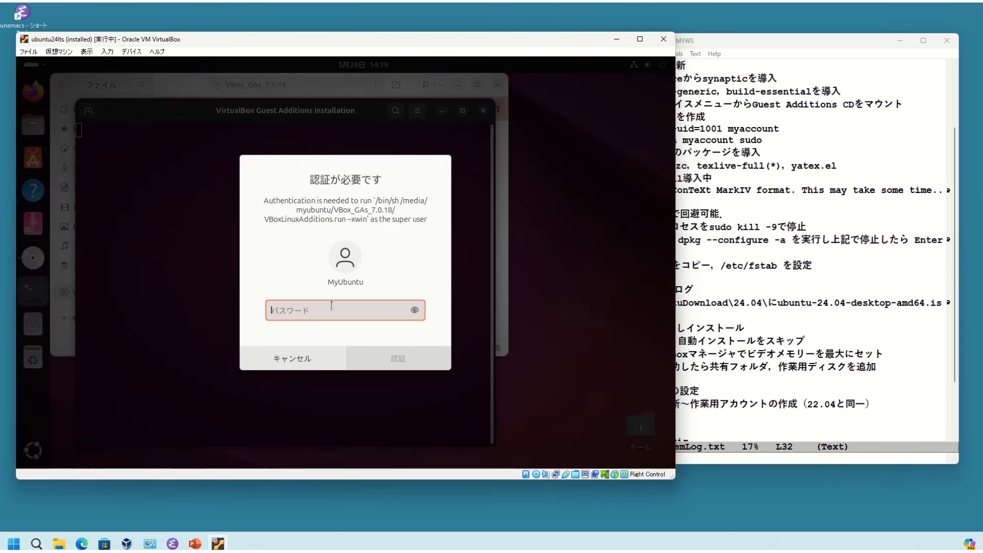
text(***)
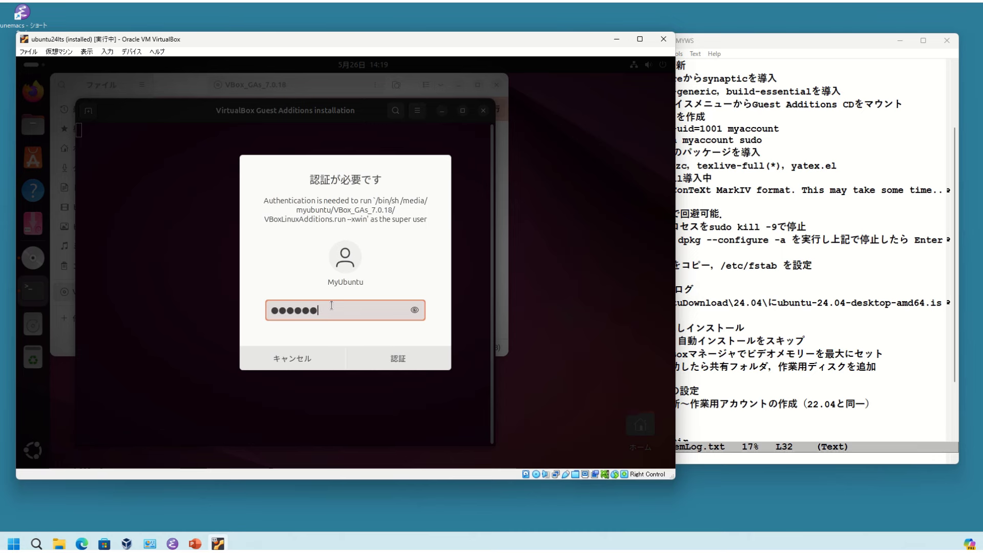
text(*******)
key(Return)
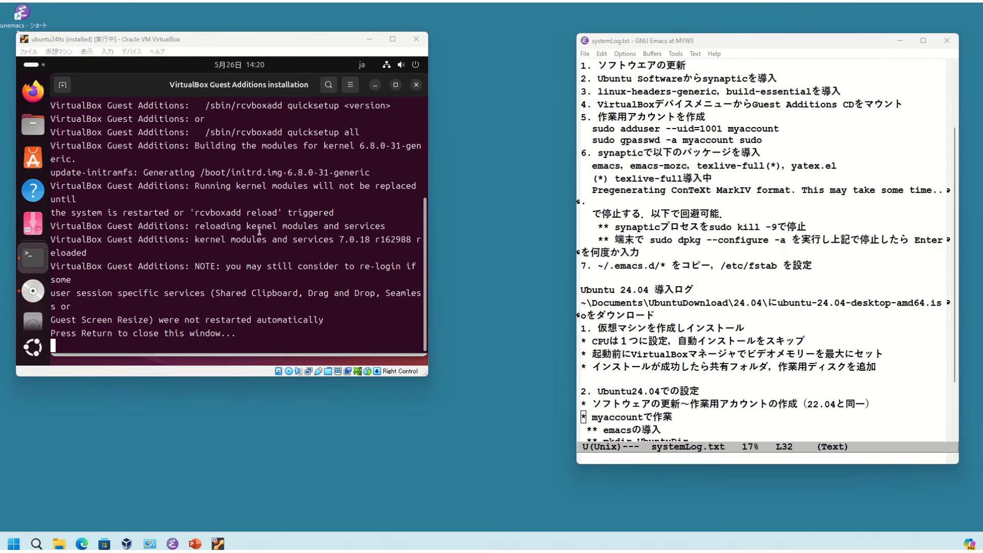
key(Return)
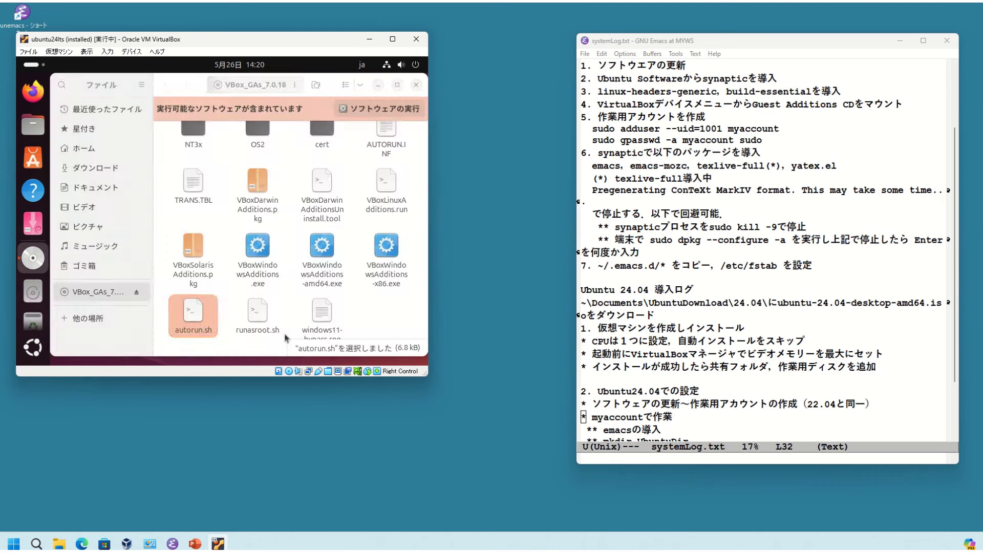
click(415, 84)
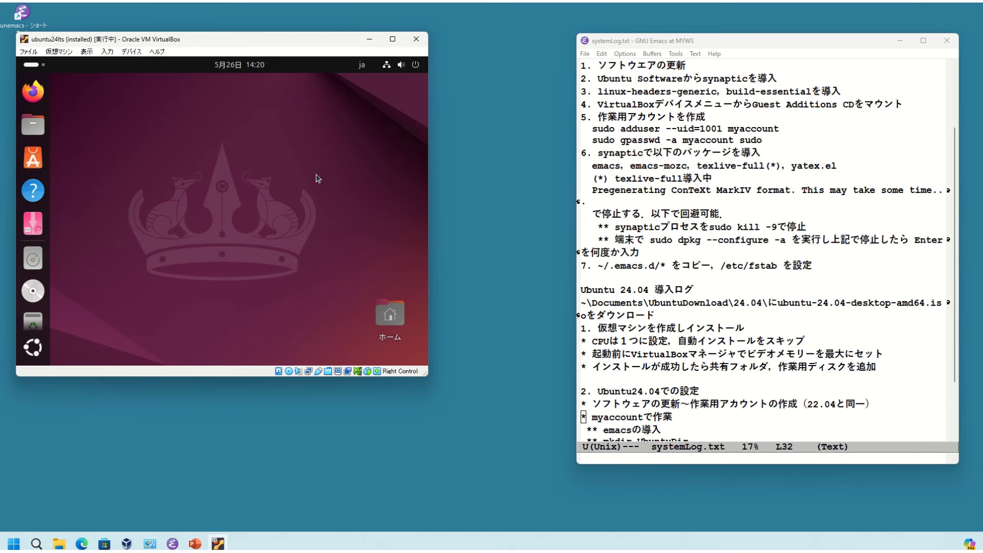
Step: Power off the Ubuntu guest from its top-right system menu and confirm 電源オフ
click(416, 66)
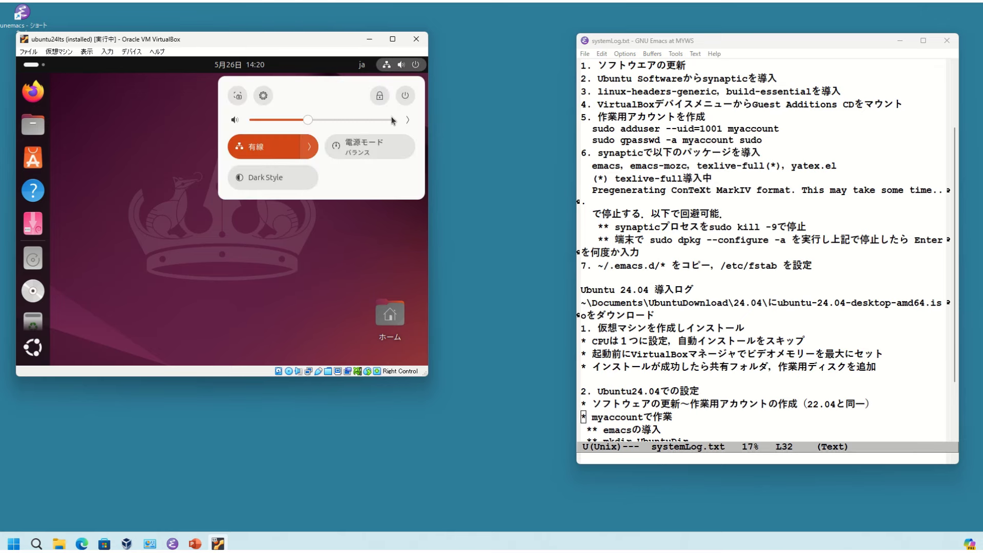
click(404, 96)
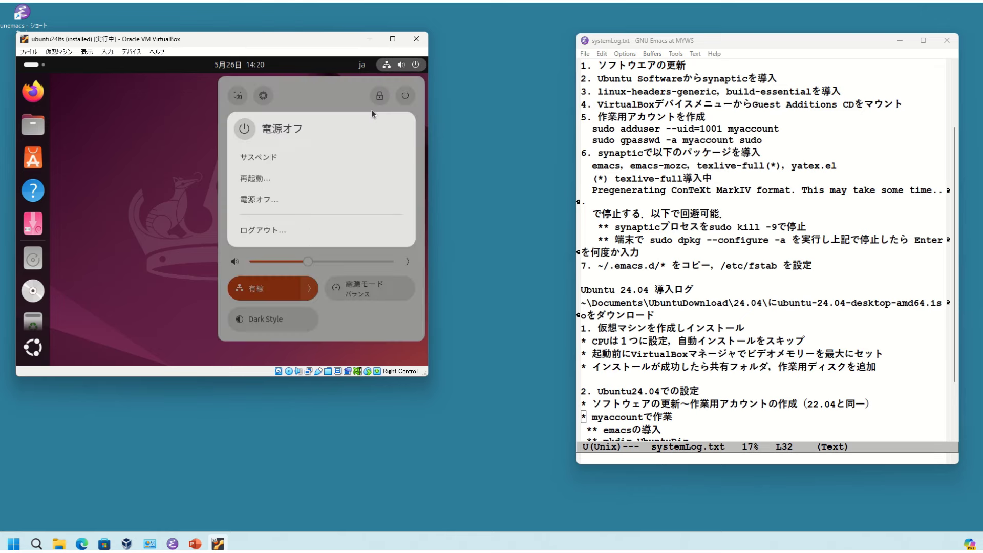
click(266, 199)
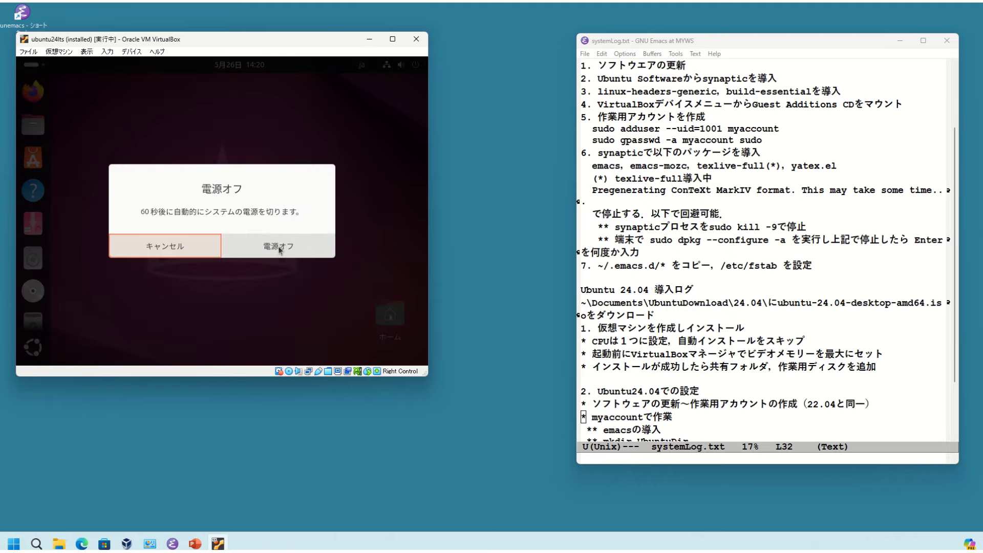
click(279, 248)
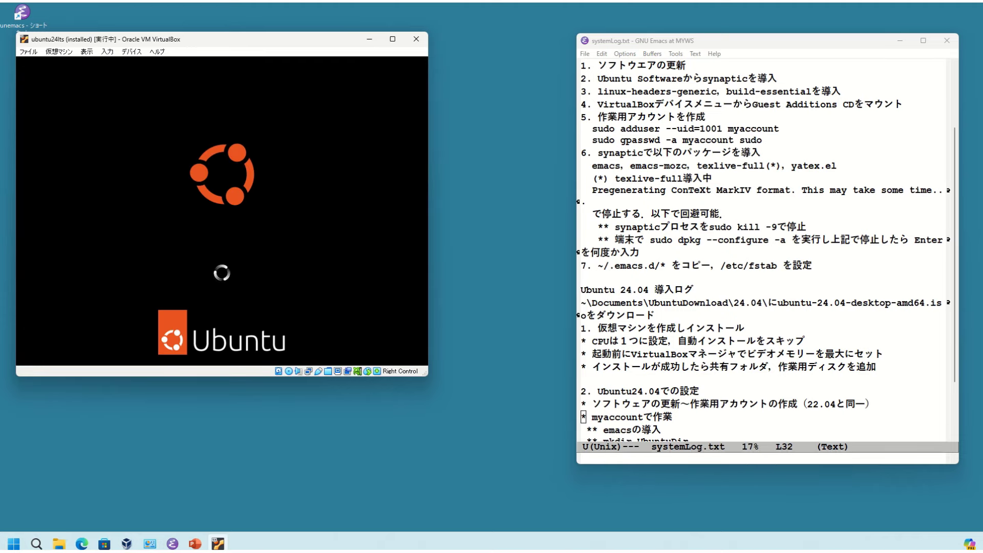
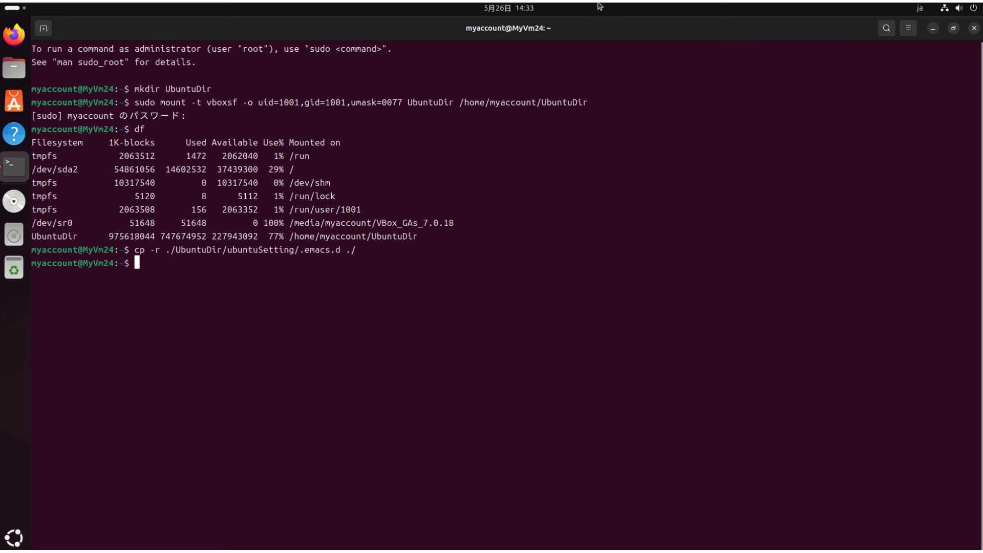
Step: Launch Synaptic Package Manager from the app grid and authenticate with the admin password
click(954, 28)
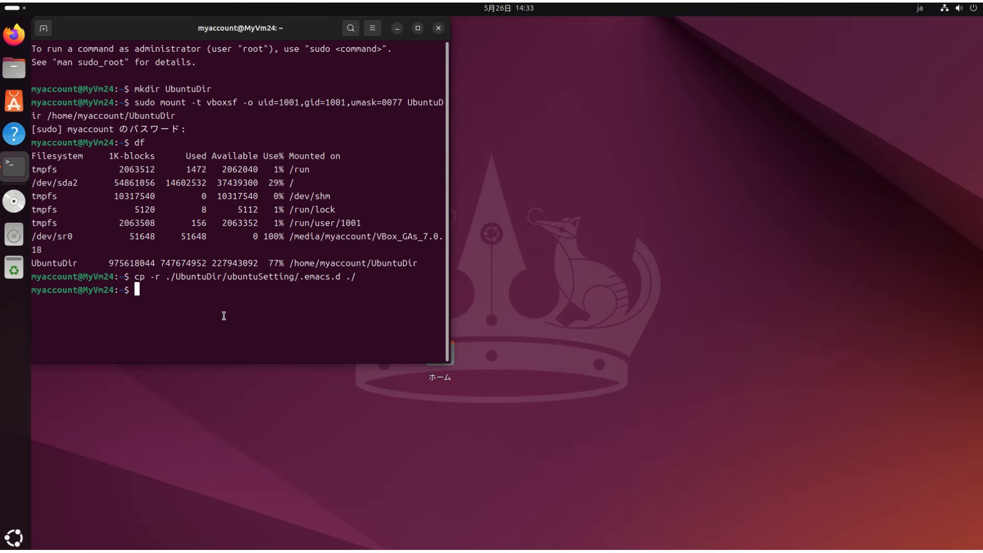
click(20, 541)
click(644, 213)
text(••)
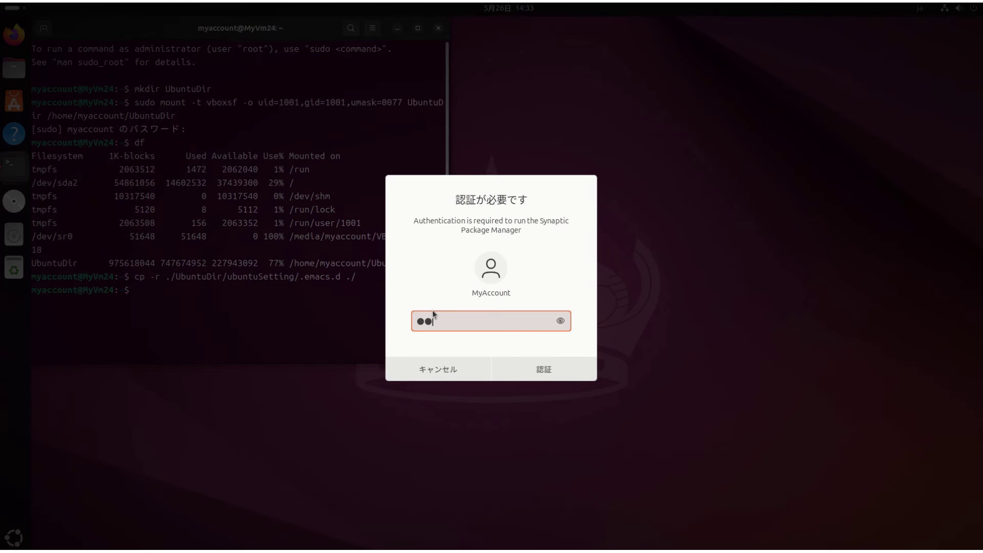
text(••••)
key(BackSpace)
key(BackSpace)
key(BackSpace)
key(BackSpace)
key(BackSpace)
text(•••••••••)
key(Return)
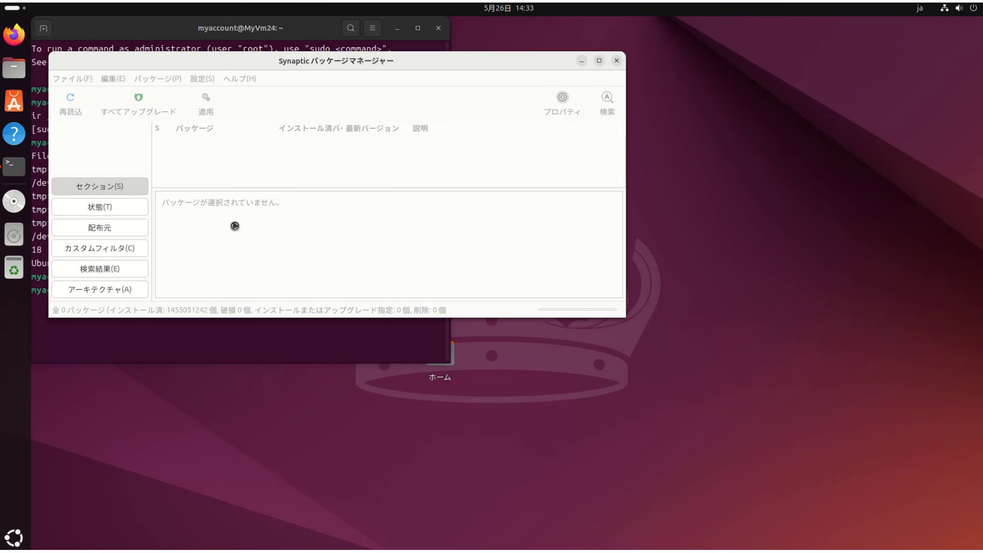
Step: Search for 'ema' and mark the emacs package and its required dependencies for installation
click(607, 102)
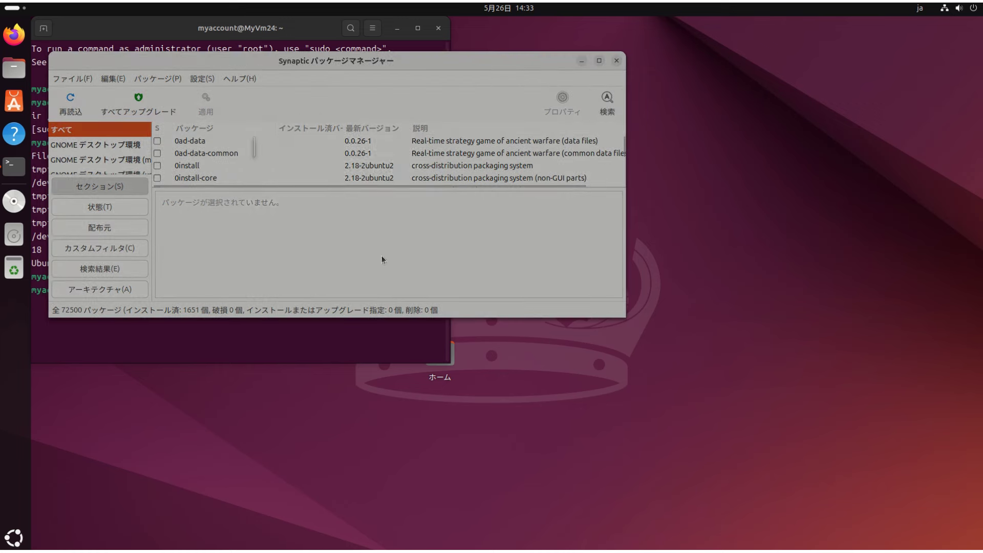
text(emacs)
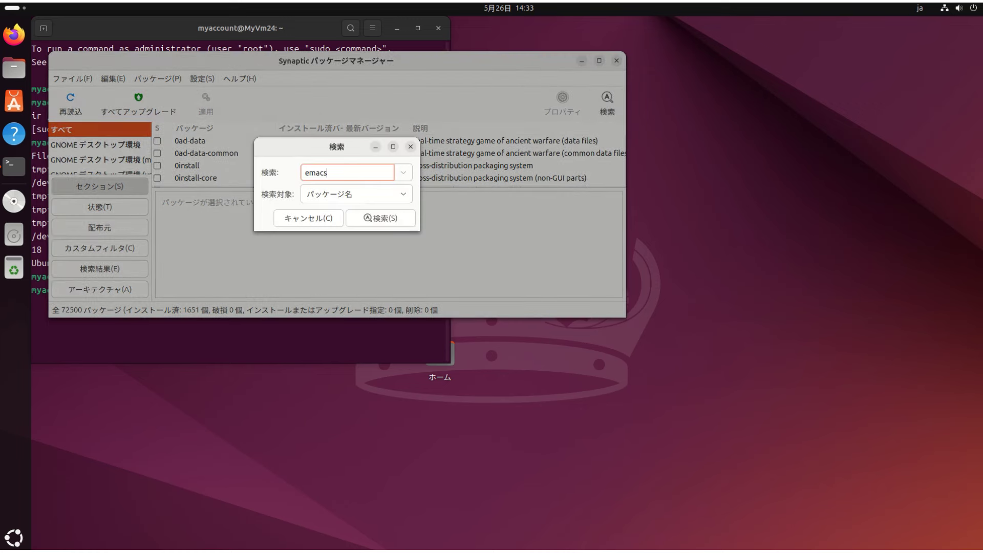
key(Return)
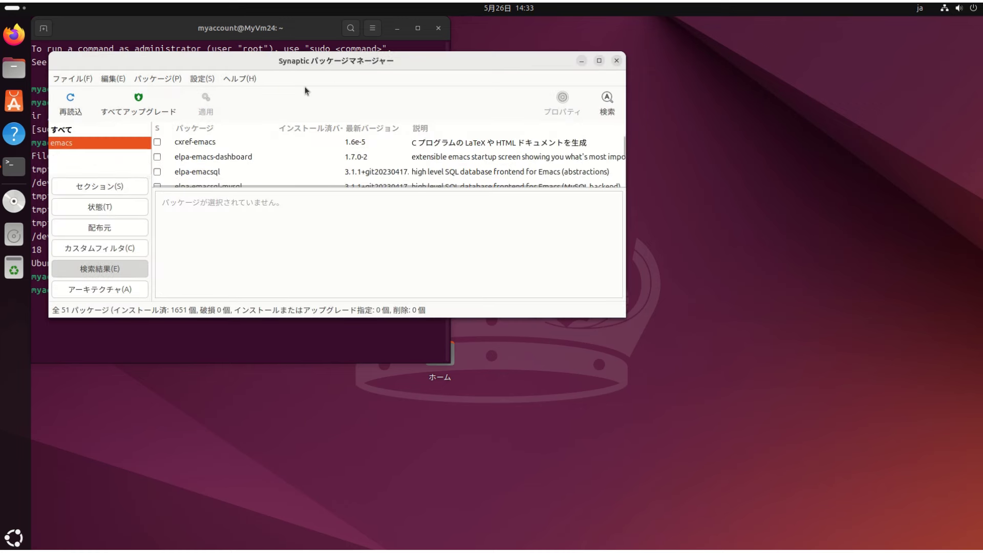
scroll(251, 142, down, 5)
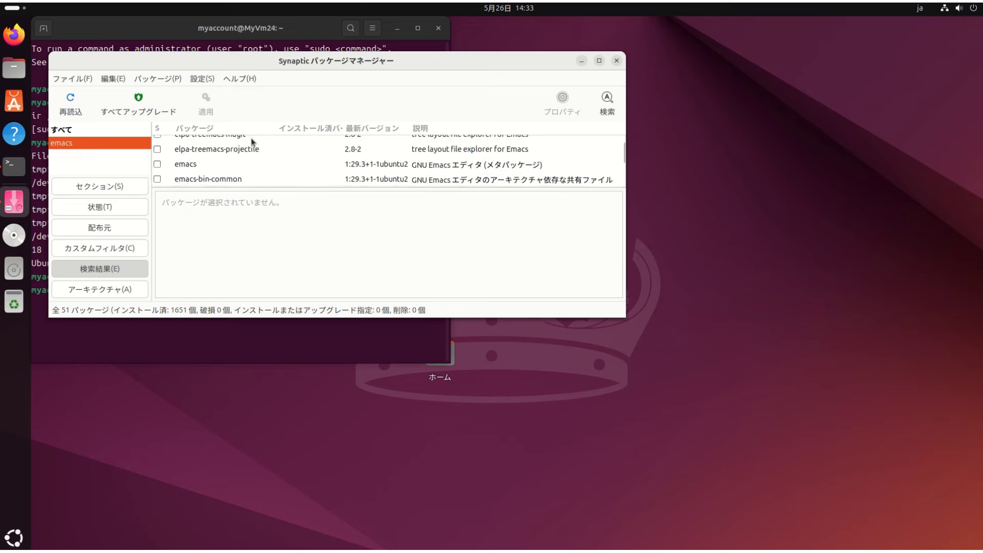
click(160, 154)
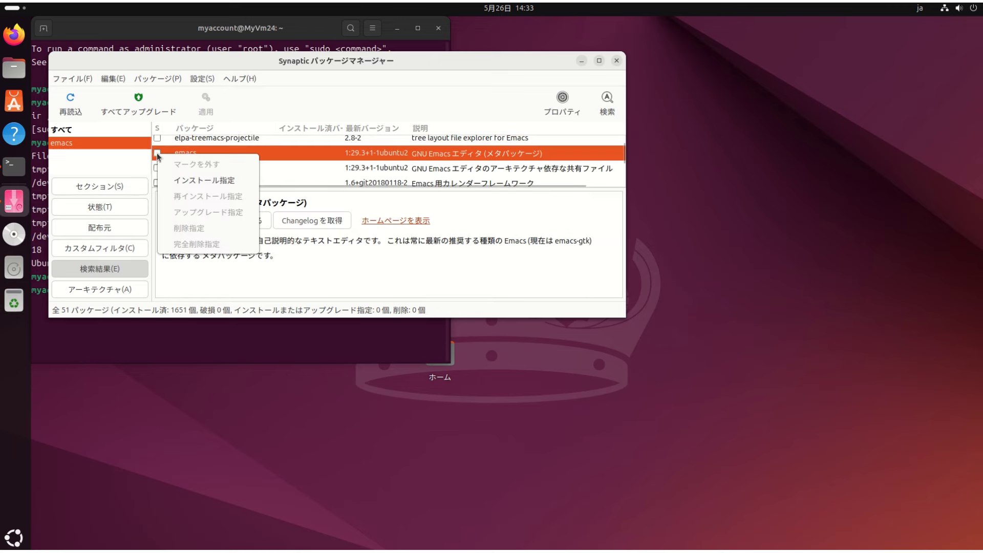
click(201, 181)
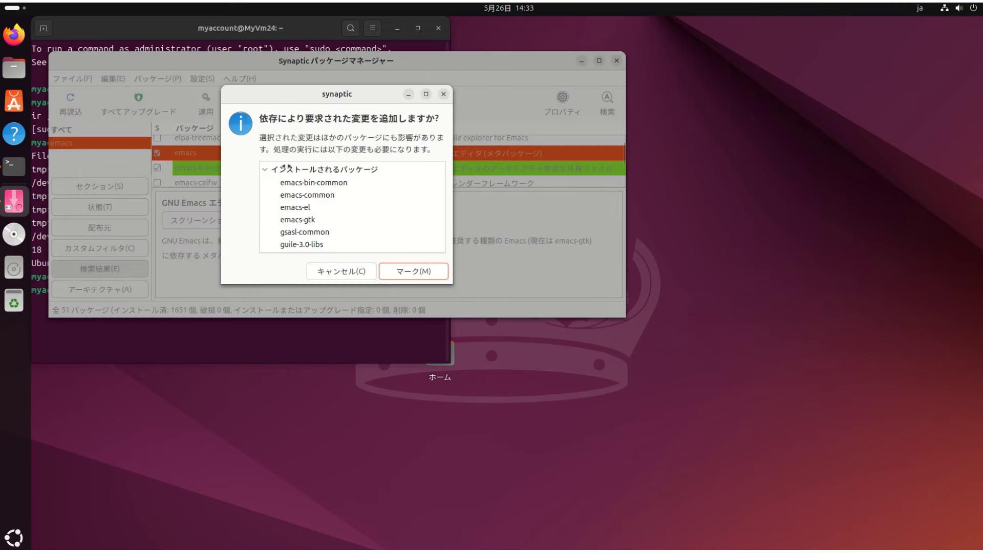
click(407, 272)
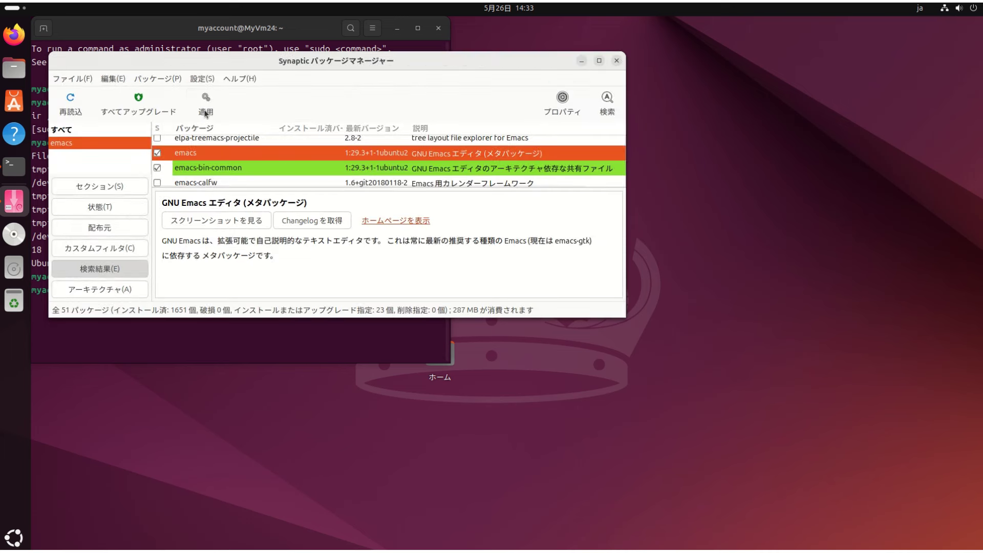
Step: Apply the changes, keeping Postfix as Internet Site with the suggested system mail name
click(207, 103)
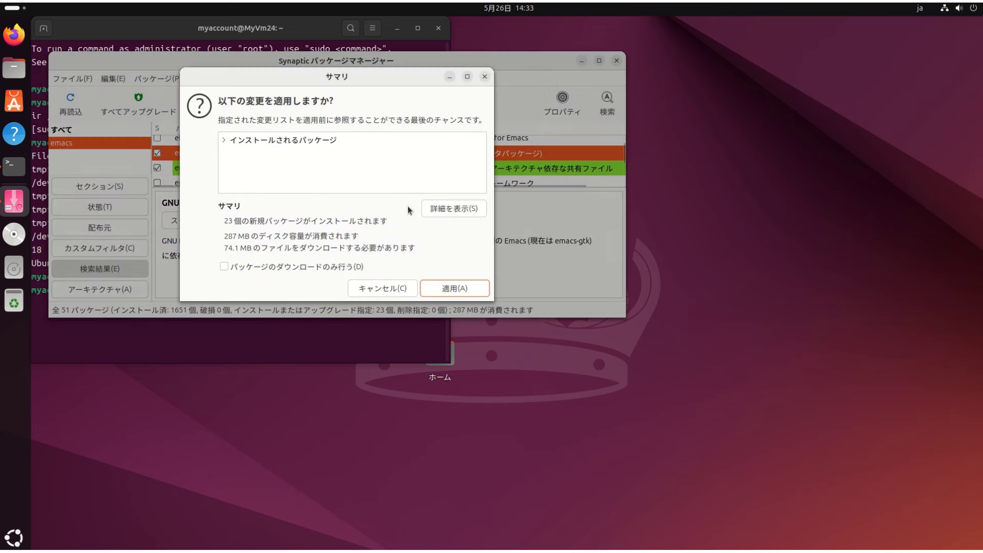
click(455, 288)
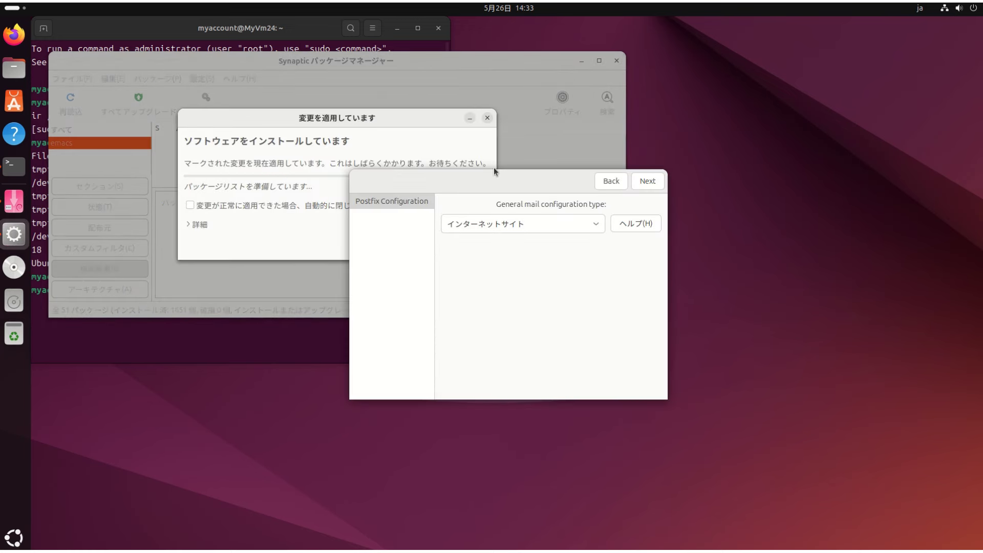
click(648, 188)
click(648, 187)
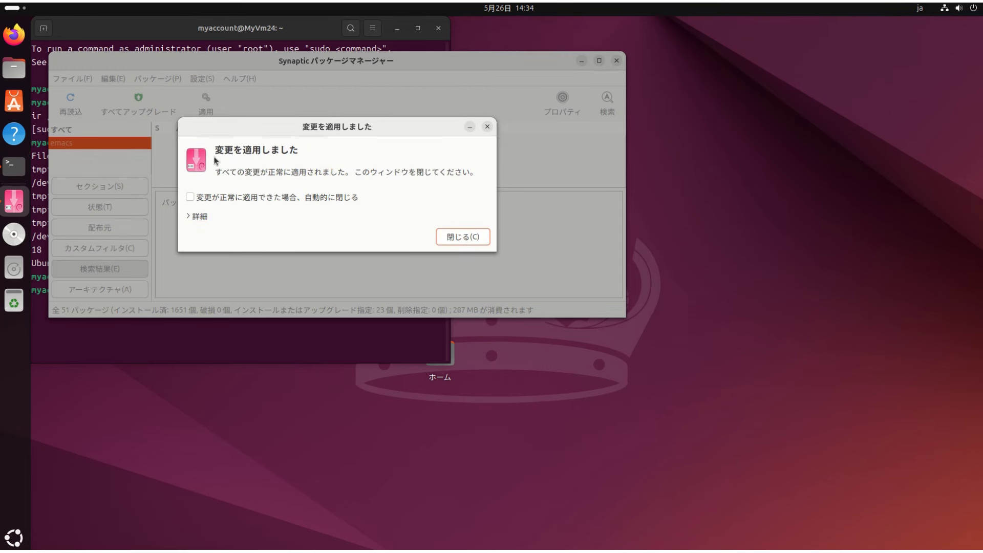
Step: Search for emacs-mozc and install it together with its emacs-mozc-bin dependency
click(468, 237)
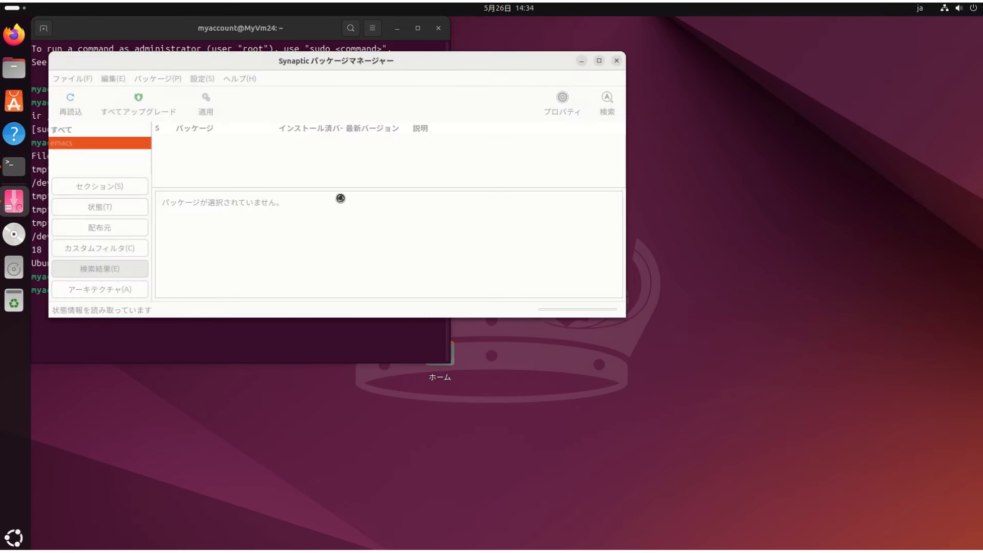
click(607, 102)
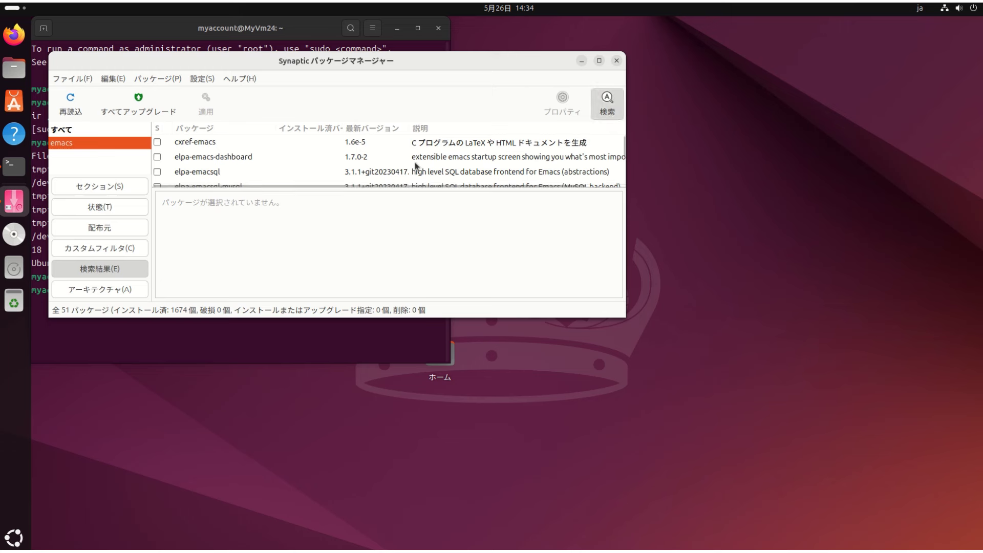
text(emacs-mozc)
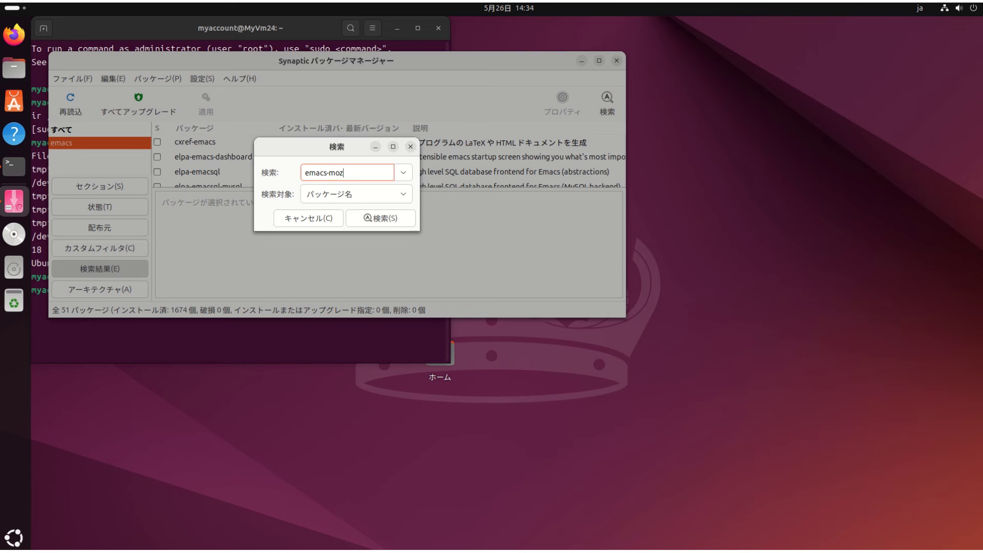
click(383, 220)
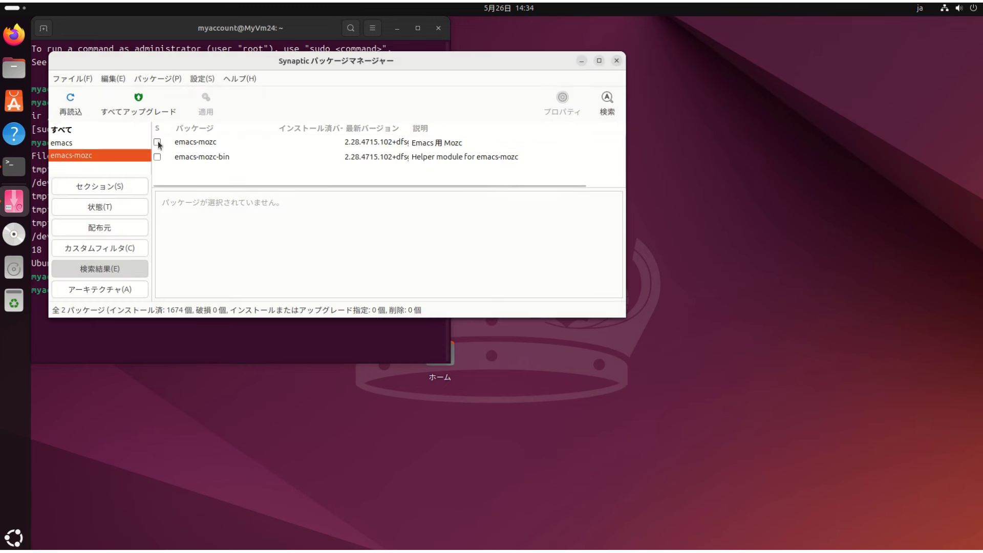
click(157, 143)
click(188, 170)
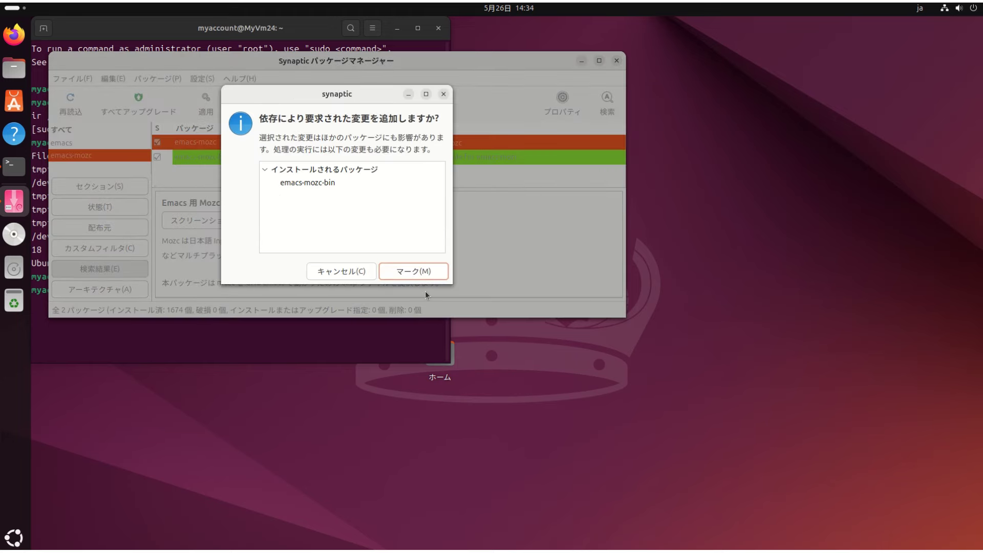
click(414, 270)
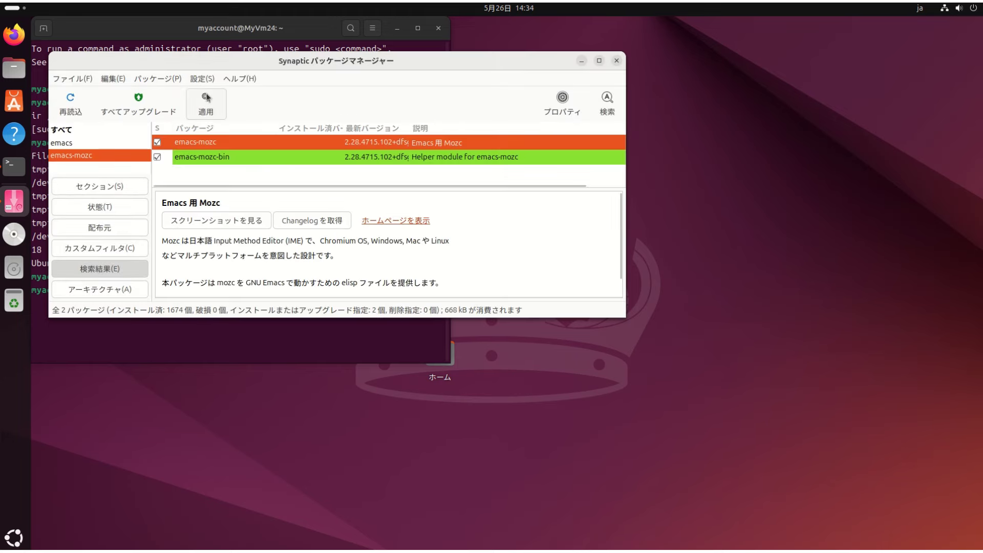
click(208, 98)
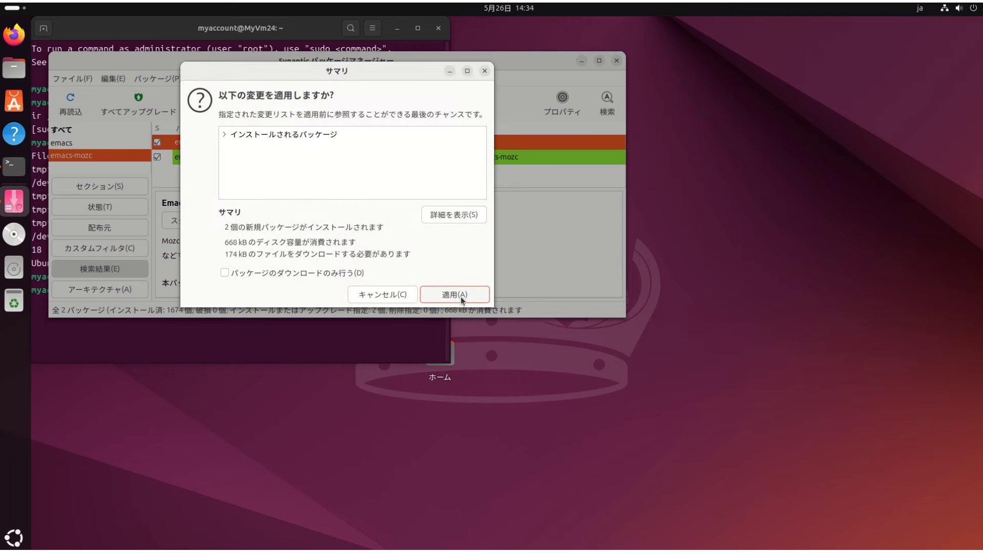
click(461, 297)
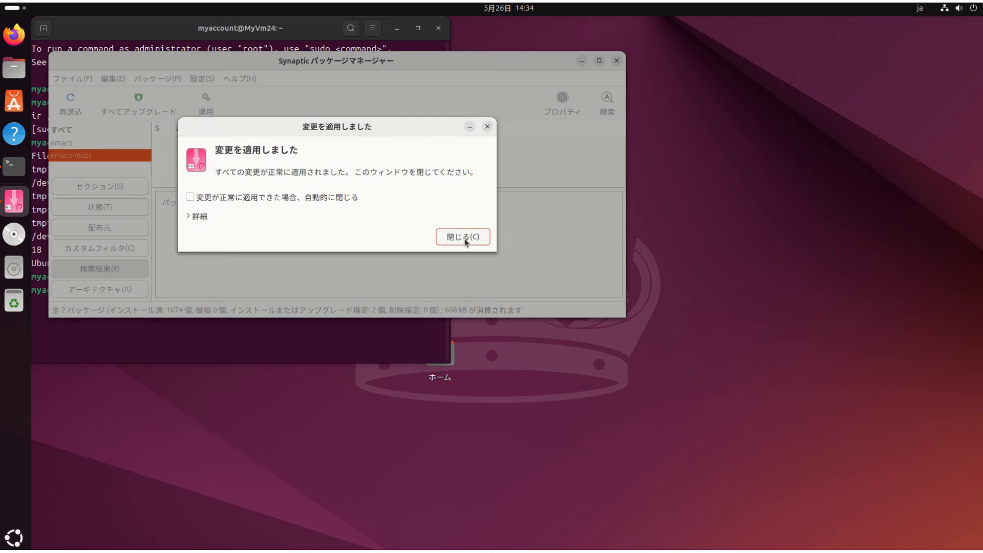
click(464, 239)
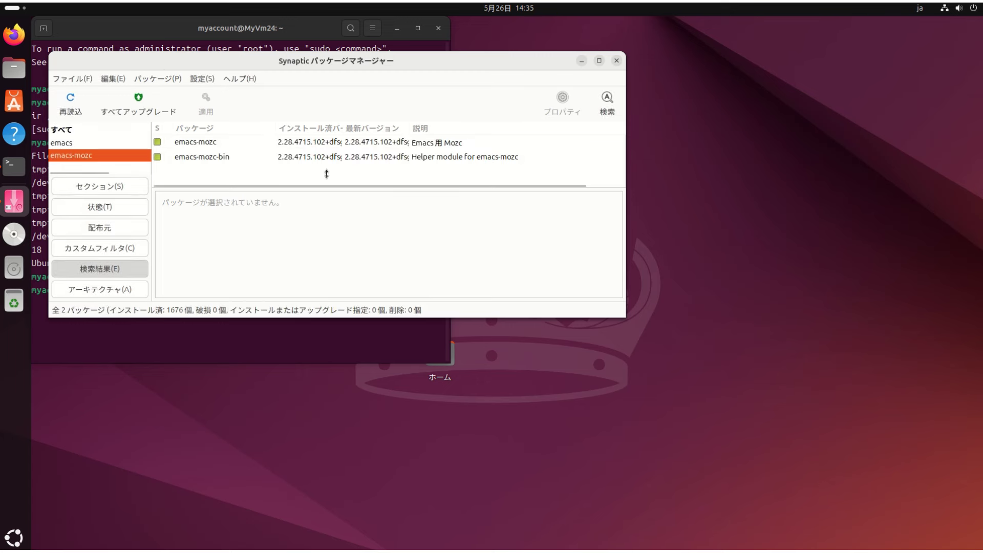
Step: Close Synaptic and the terminal, pin Emacs (GUI) to the dock, and launch it
click(617, 61)
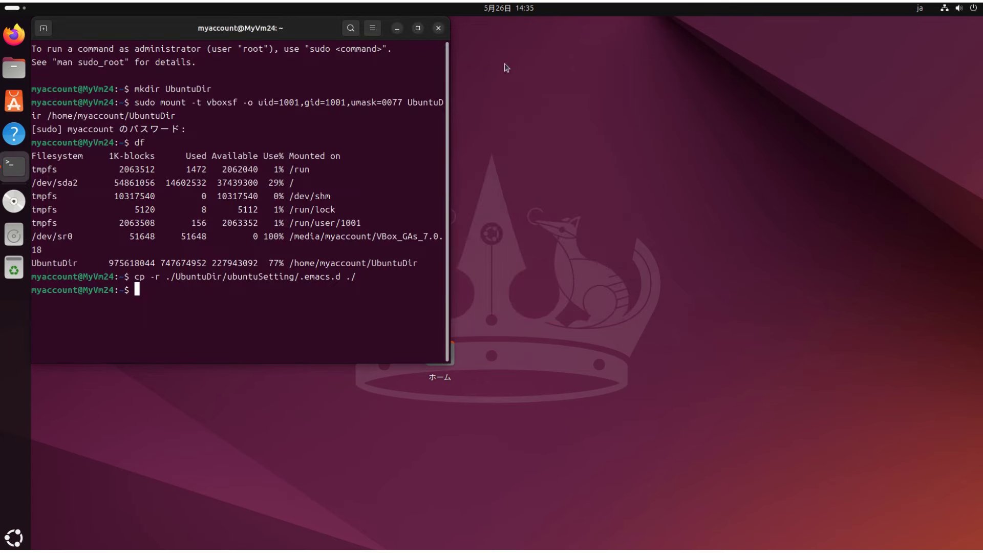
click(444, 30)
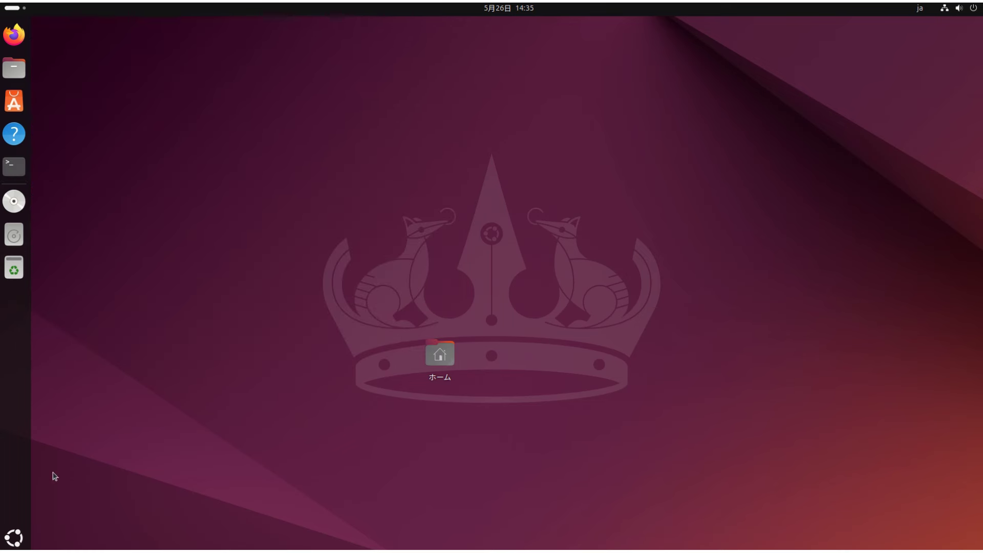
click(20, 530)
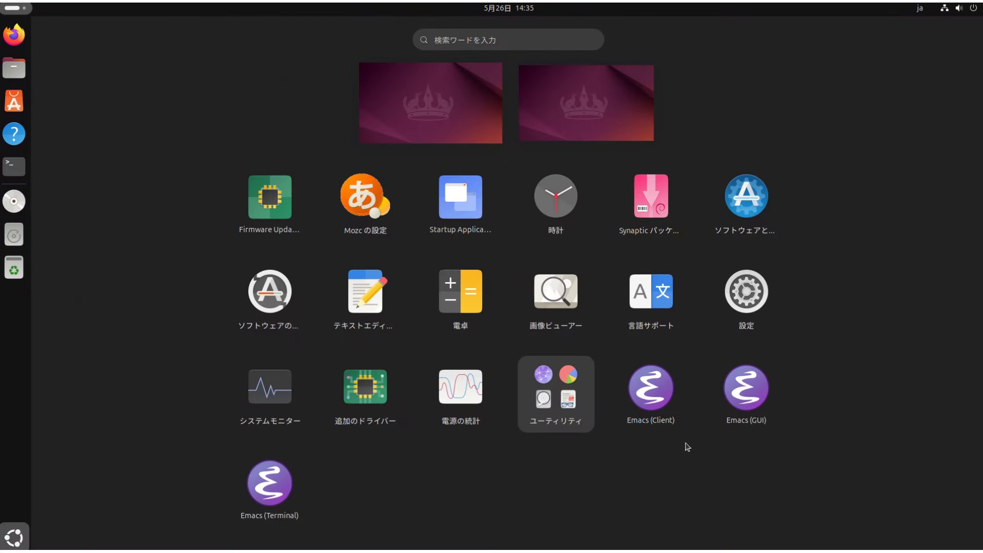
right_click(656, 388)
click(600, 505)
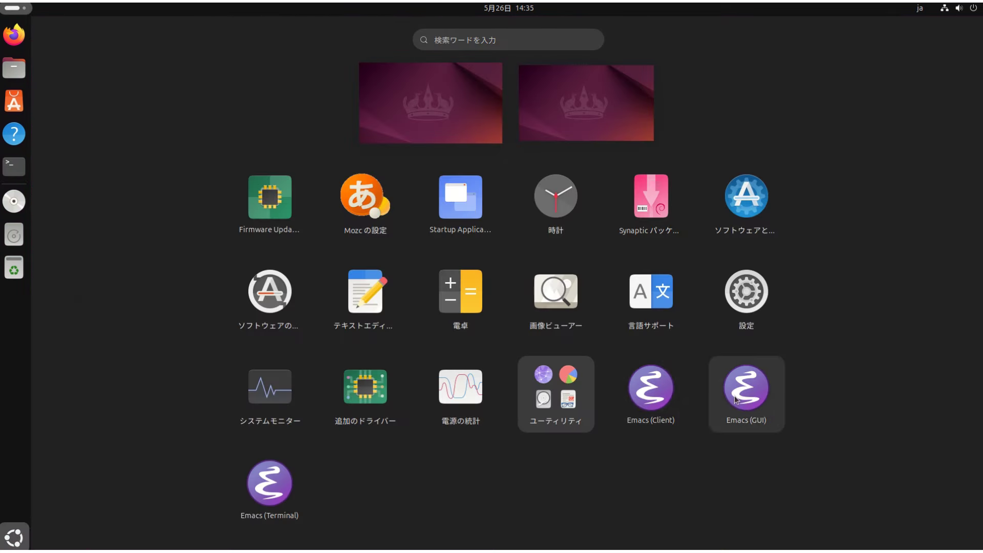
right_click(739, 398)
click(838, 411)
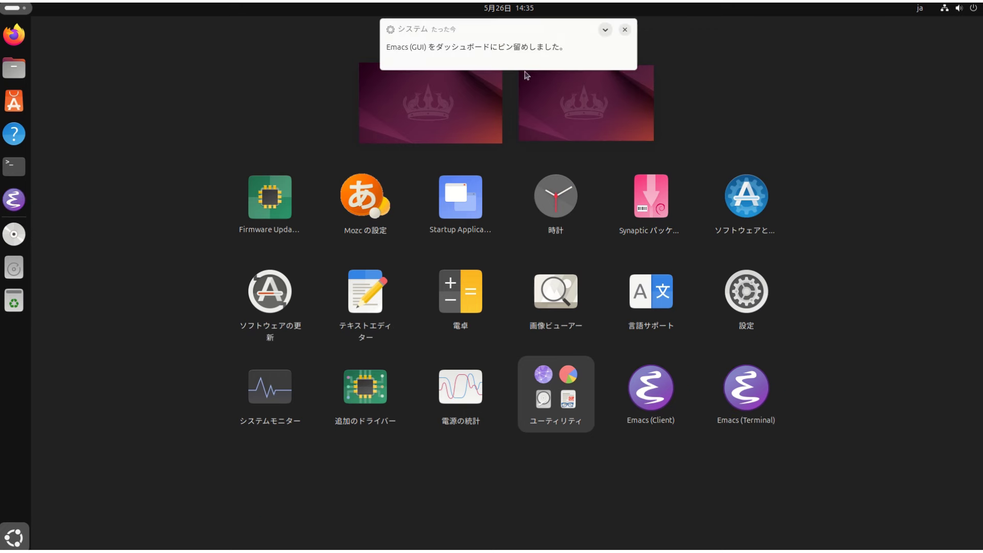
click(625, 30)
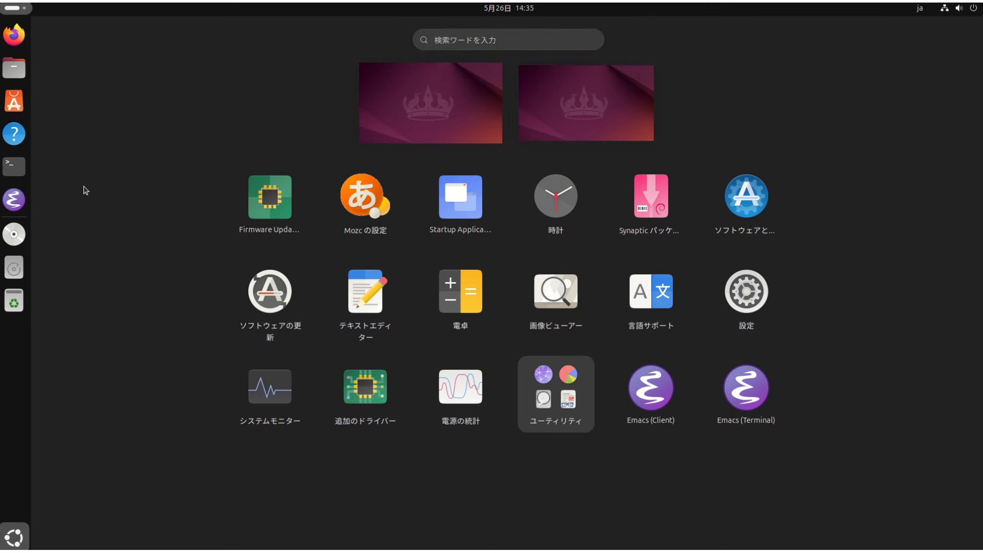
click(19, 203)
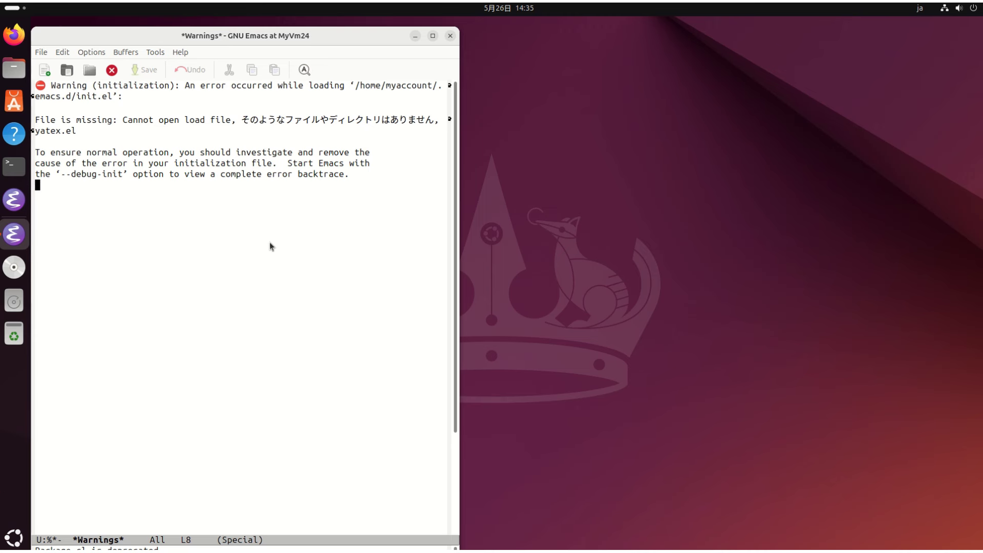
Step: Open ~/.emacs.d/init.el in another window with C-x 4 f and go to the yatex load-library line
drag(278, 43, 282, 37)
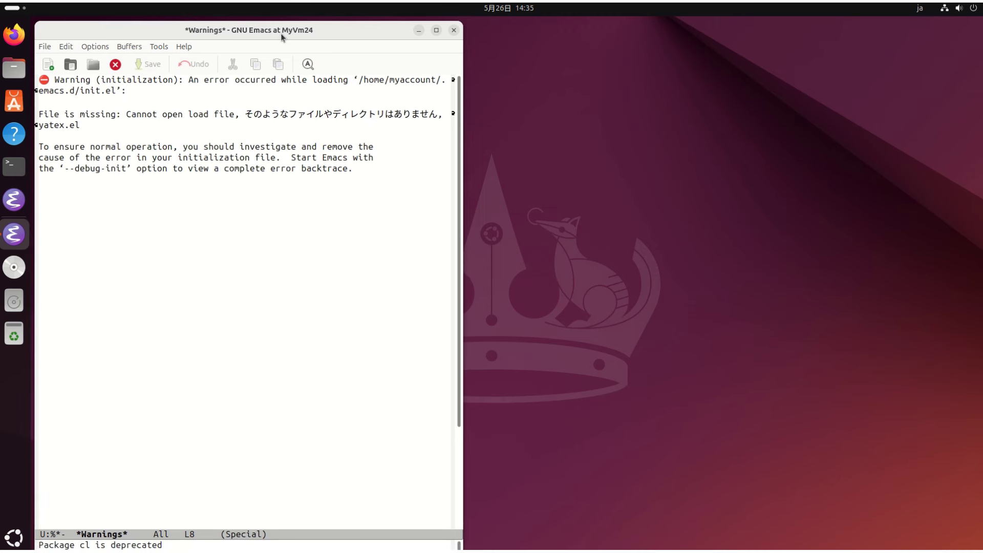
key(ctrl+x)
text(4f.em)
key(Tab)
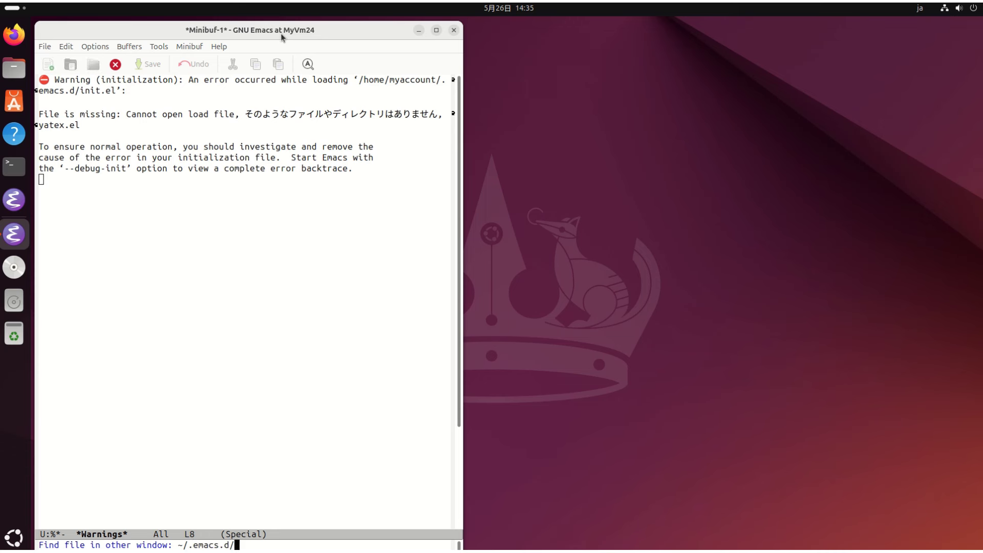
text(.)
key(Tab)
key(BackSpace)
text(init.el)
key(Return)
key(ctrl+v)
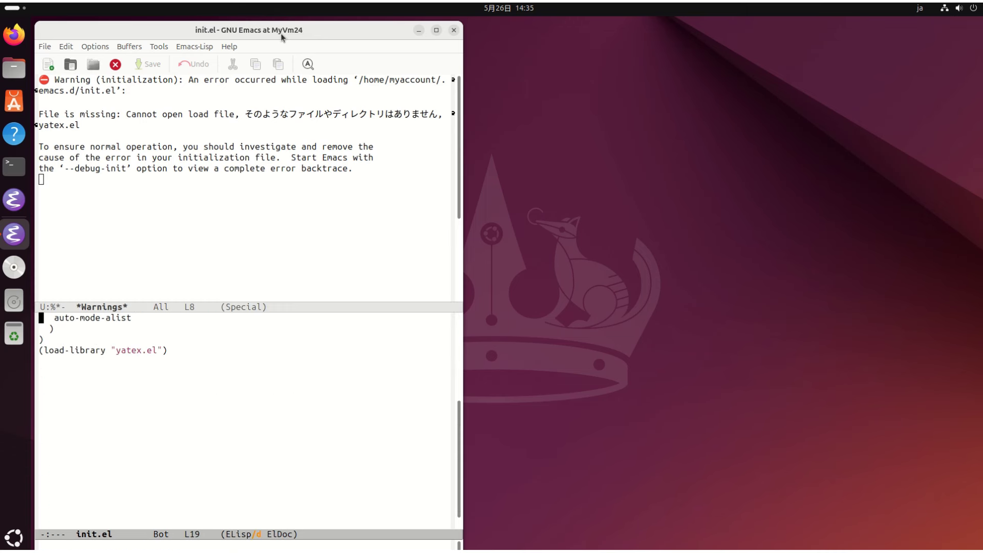
key(ctrl+n)
key(ctrl+n)
key(ctrl+n)
Step: Comment out the yatex line with ';', save init.el, quit, and relaunch Emacs
text(;)
key(ctrl+a)
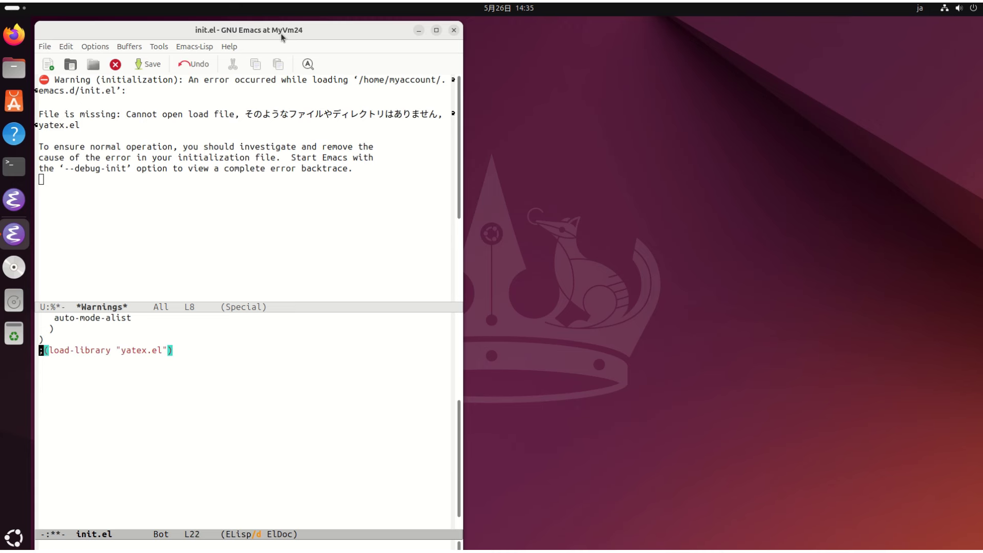
key(ctrl+x)
key(ctrl+c)
key(y)
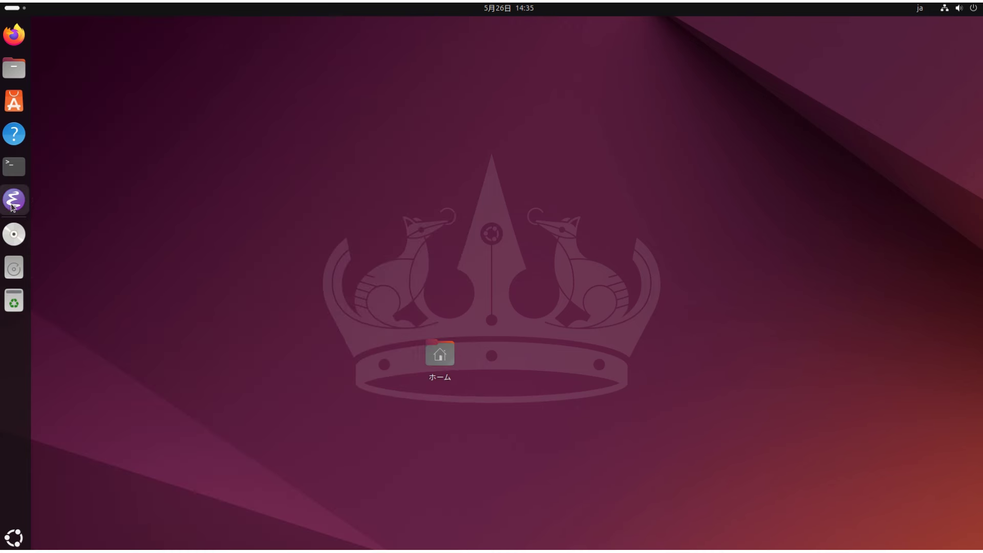
click(14, 199)
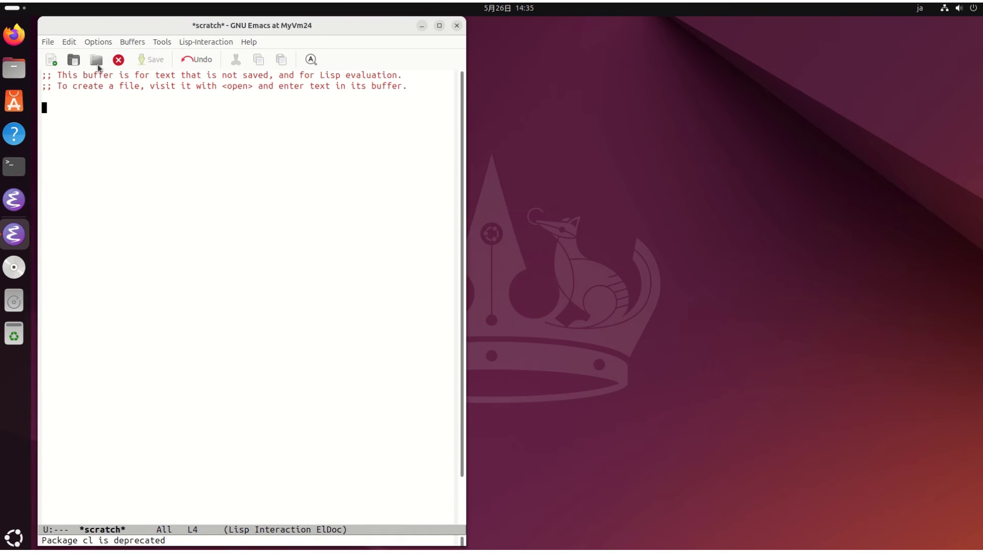
Step: Turn off cursor blinking and hide the Emacs toolbar from the Options menu
click(99, 42)
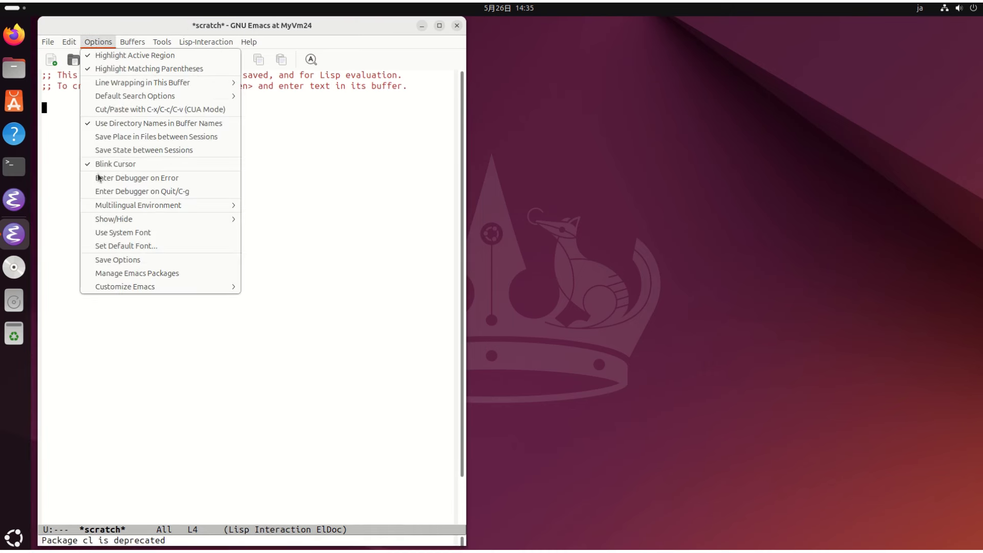
mouse_move(119, 218)
click(116, 163)
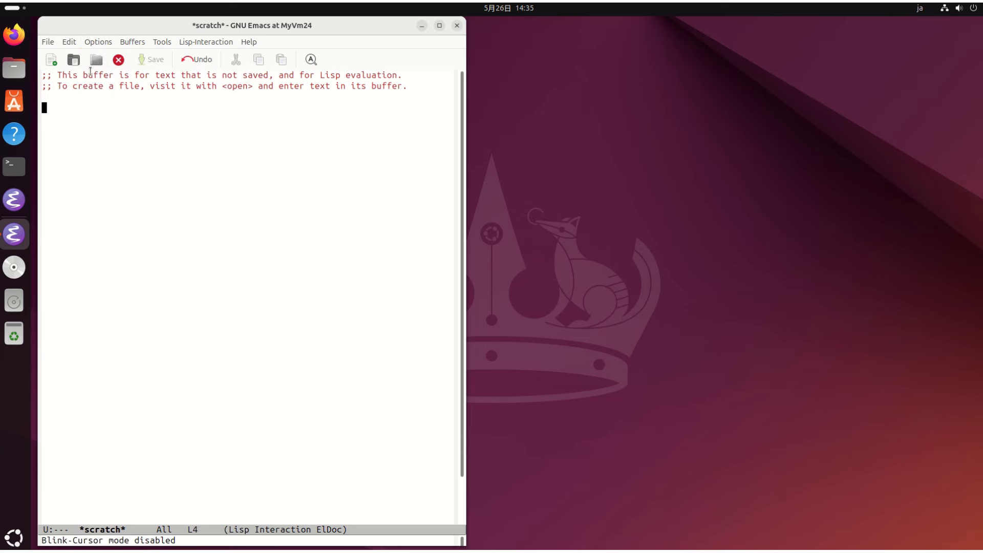
click(105, 43)
mouse_move(154, 218)
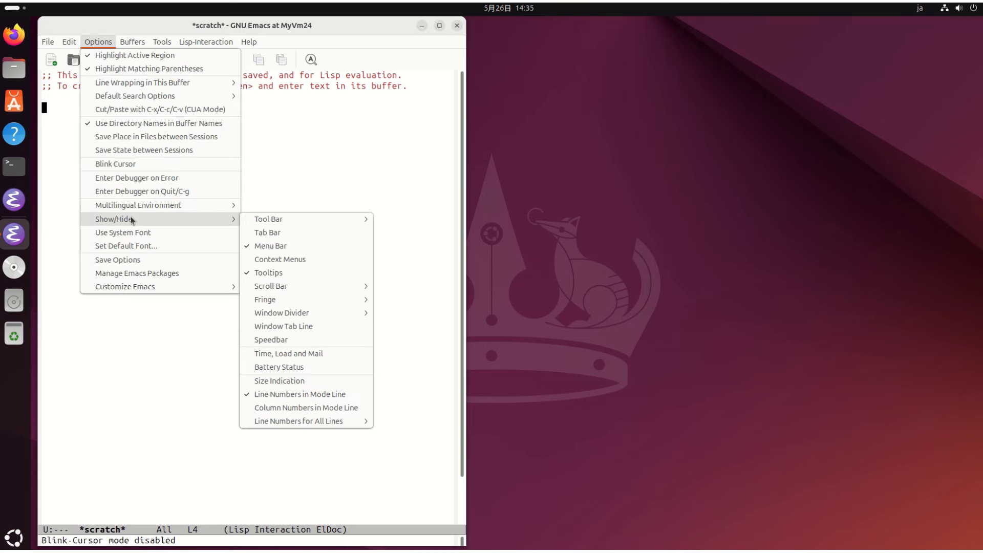
mouse_move(264, 220)
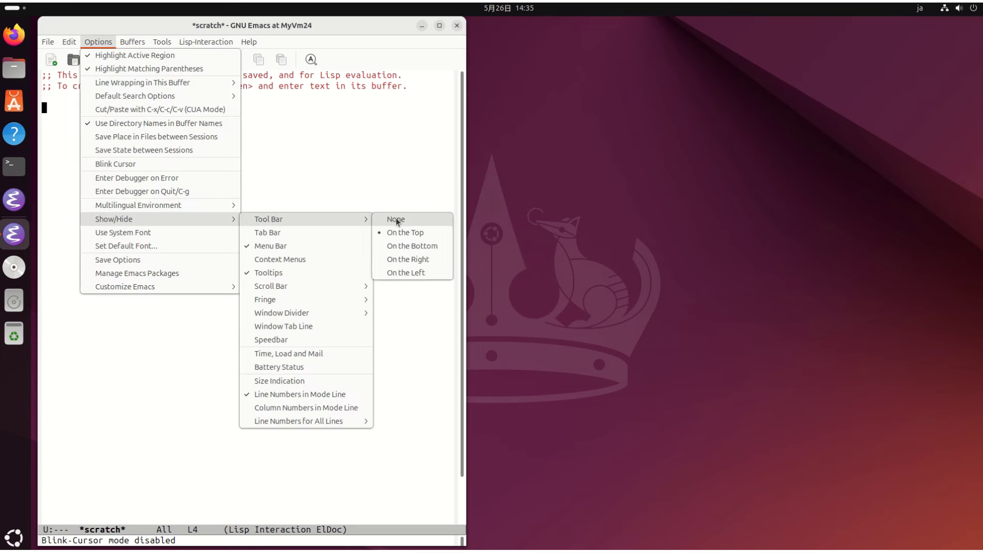
click(395, 218)
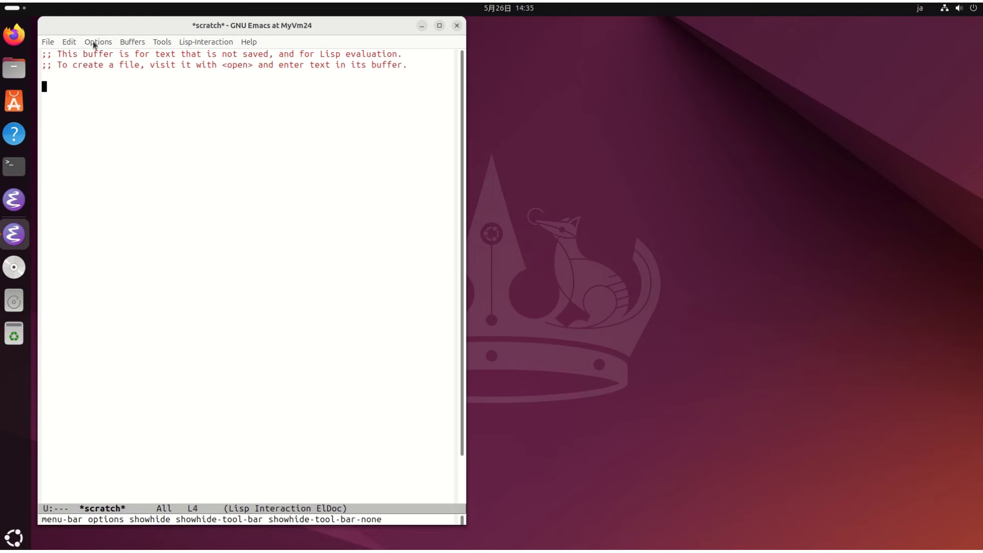
Step: Set the default font to Noto Sans Mono CJK JP at size 16
click(94, 45)
click(132, 245)
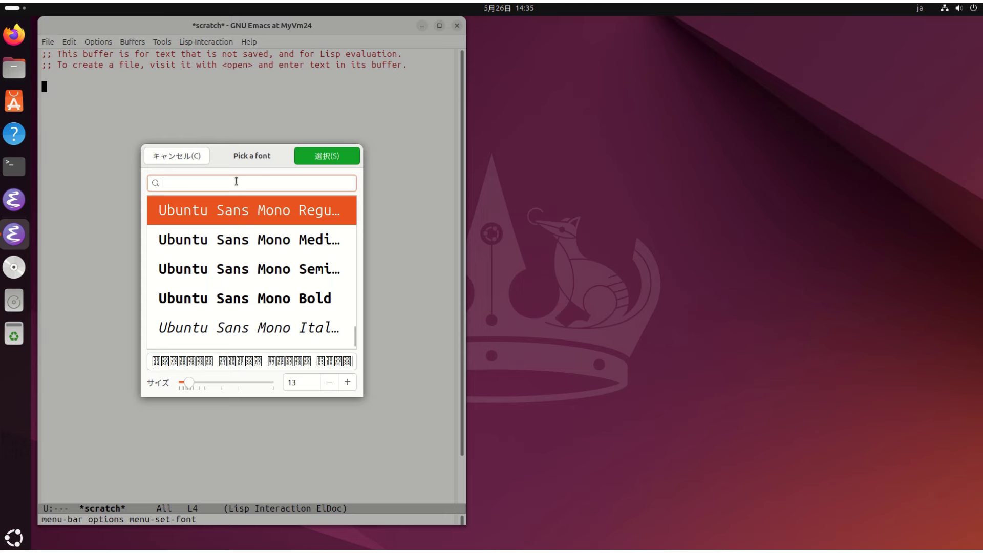
text(jp)
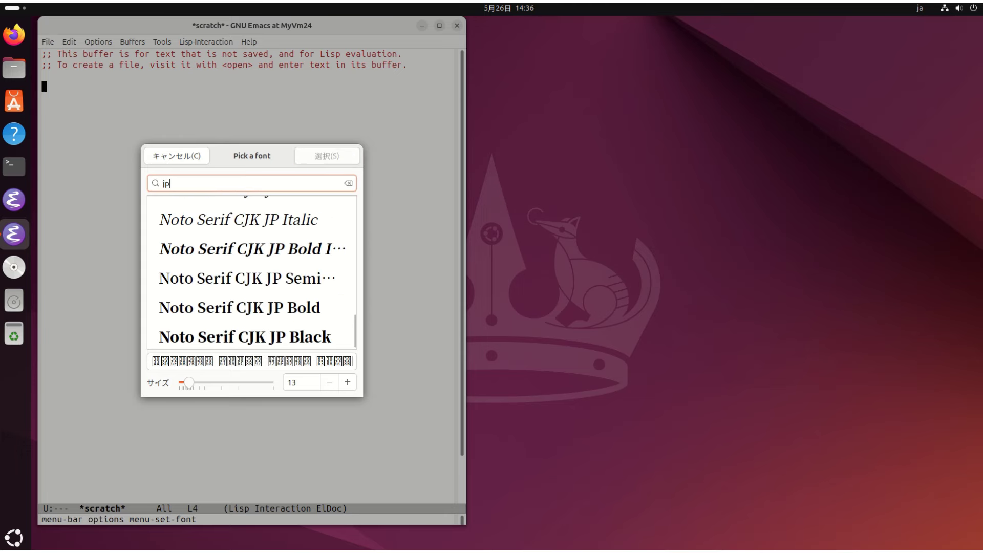
scroll(256, 251, up, 5)
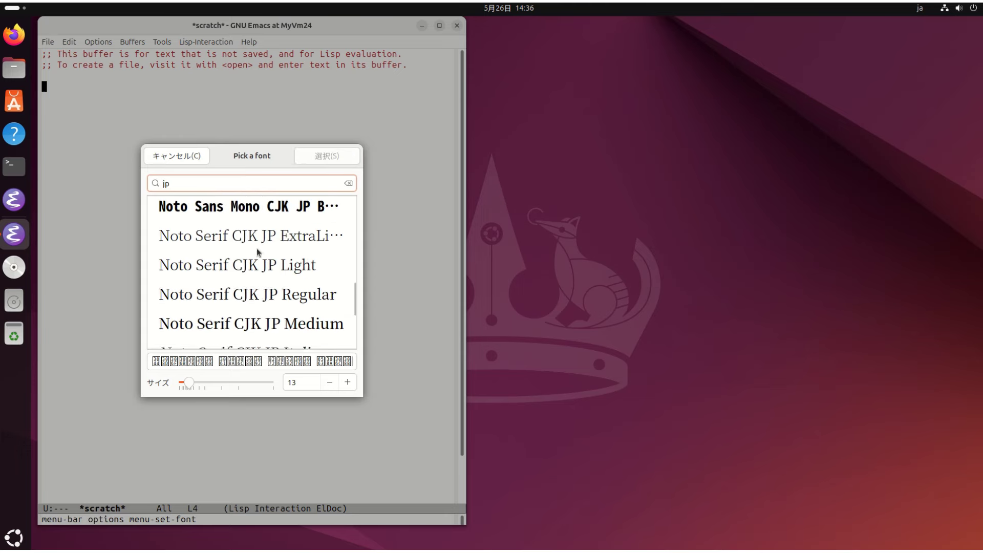
scroll(258, 256, up, 5)
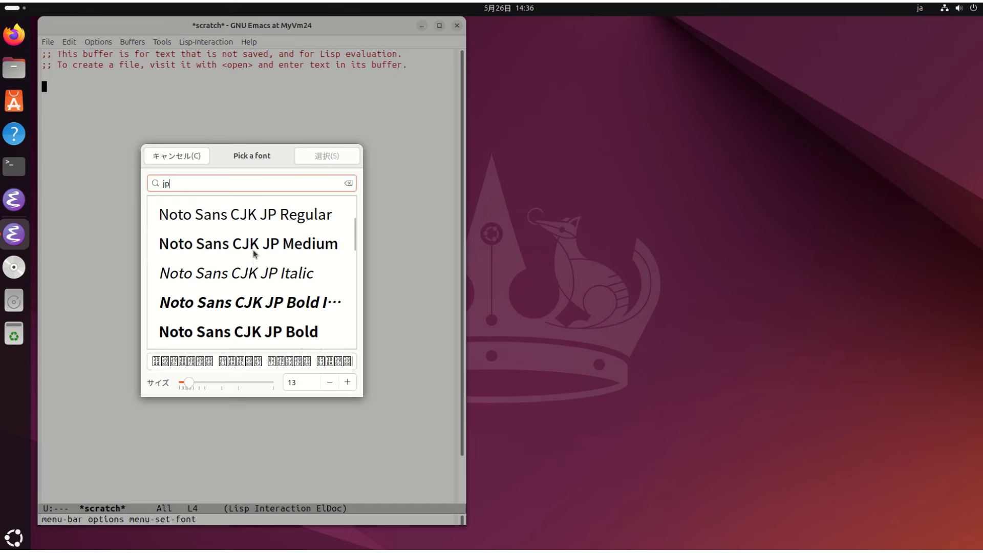
scroll(305, 244, down, 6)
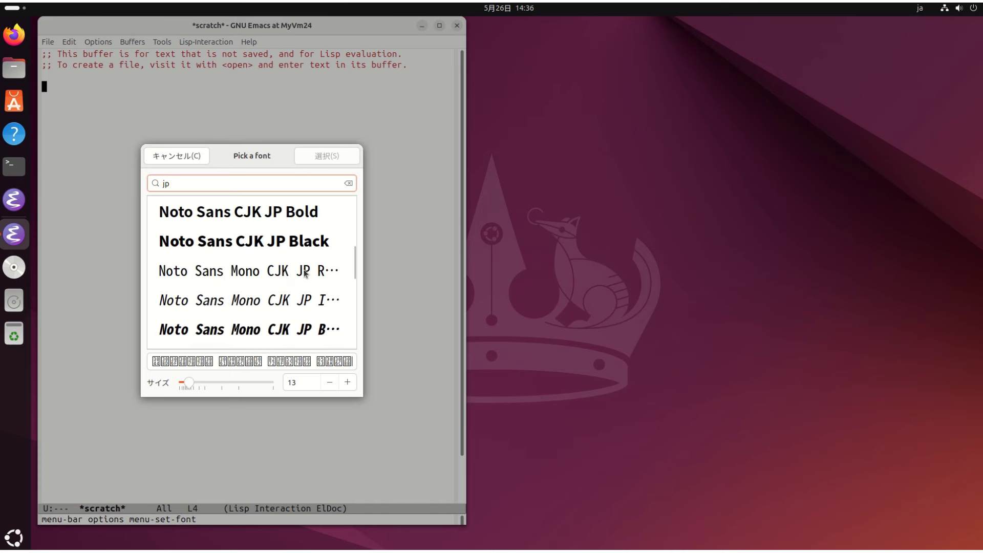
click(305, 272)
click(347, 383)
click(347, 383)
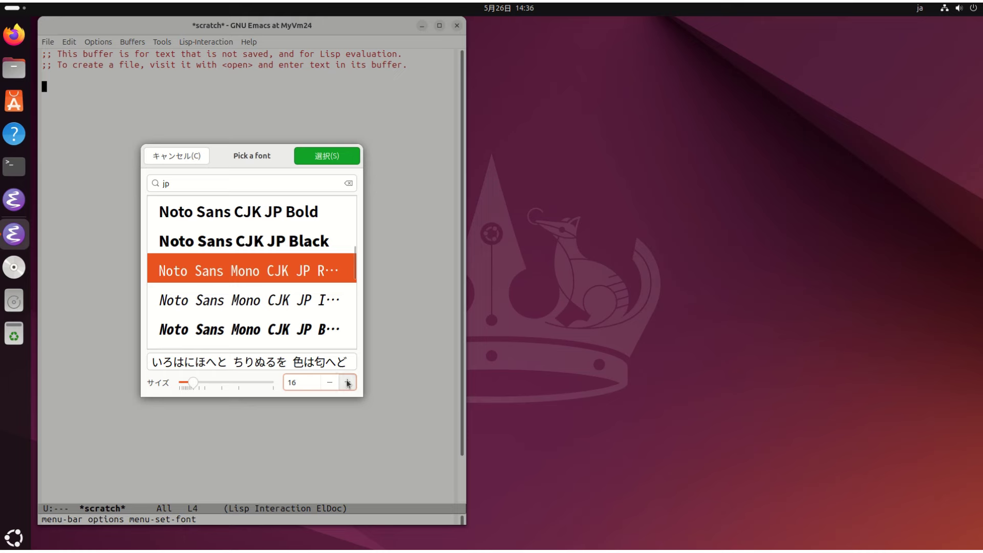
click(327, 156)
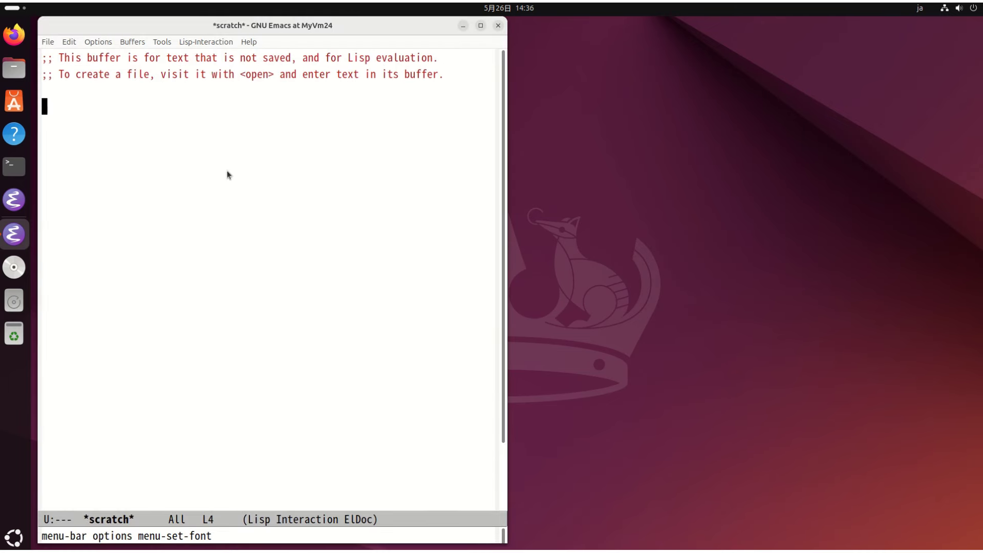
Step: Save the options to init.el, then close and relaunch Emacs
click(93, 43)
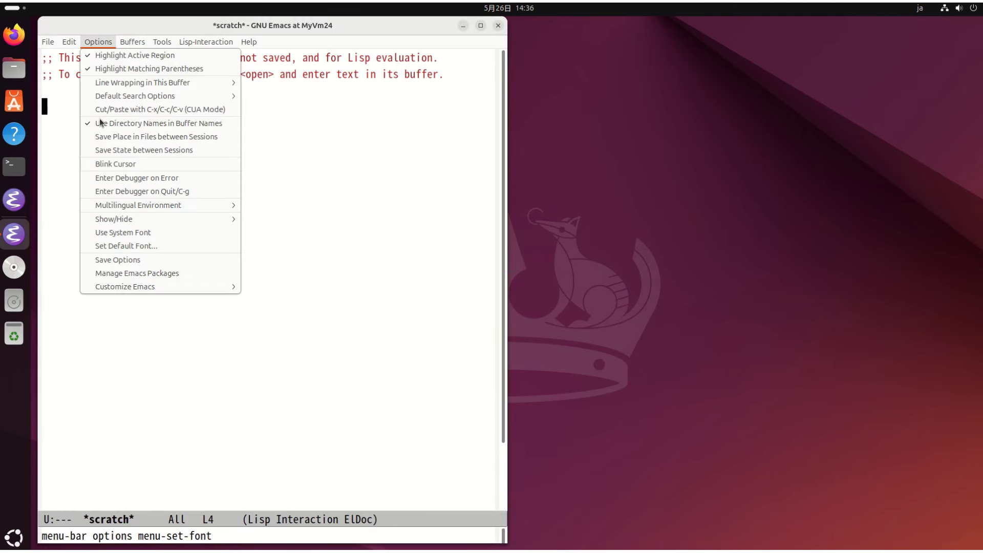
click(187, 259)
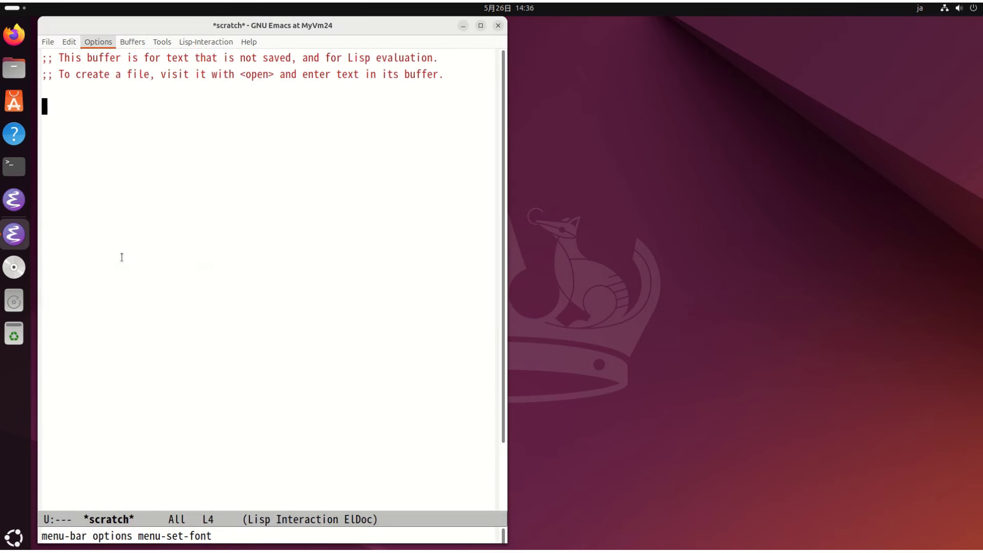
click(499, 27)
click(14, 199)
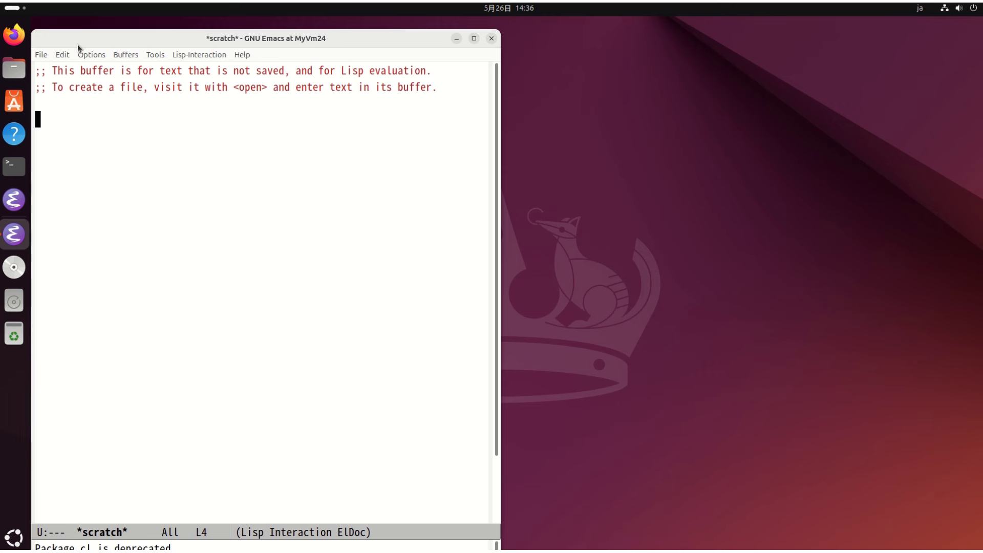
Step: Open the UbuntuDir/ubuntuSetting/ folder listing and let it fill the whole Emacs frame
drag(386, 37, 393, 29)
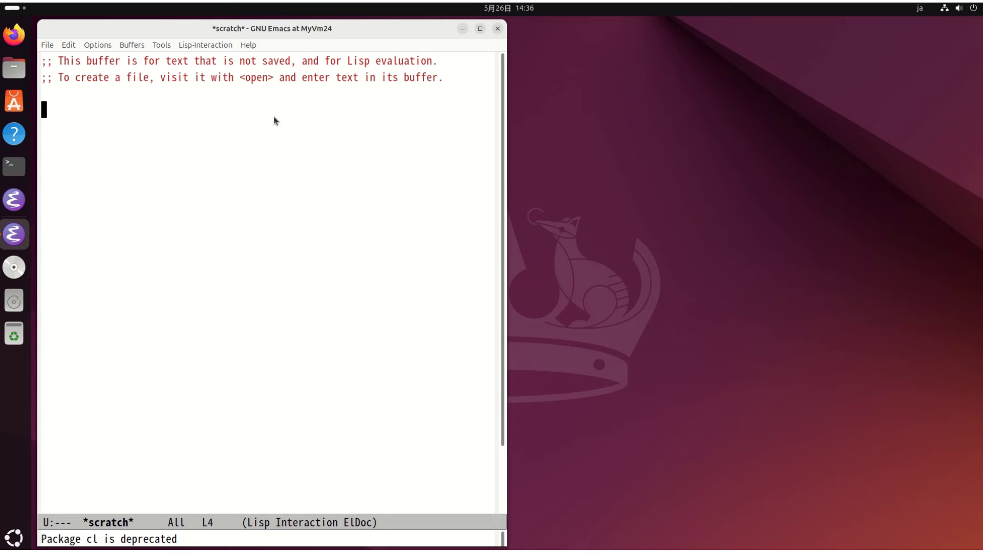
key(ctrl+x)
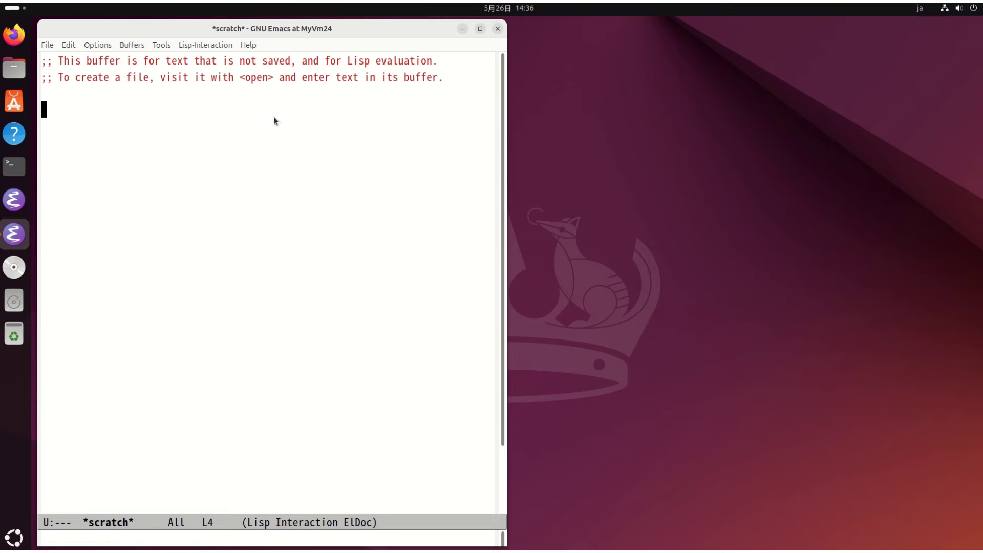
text(4f)
text(UbuntuDir/ubuntuSetting/)
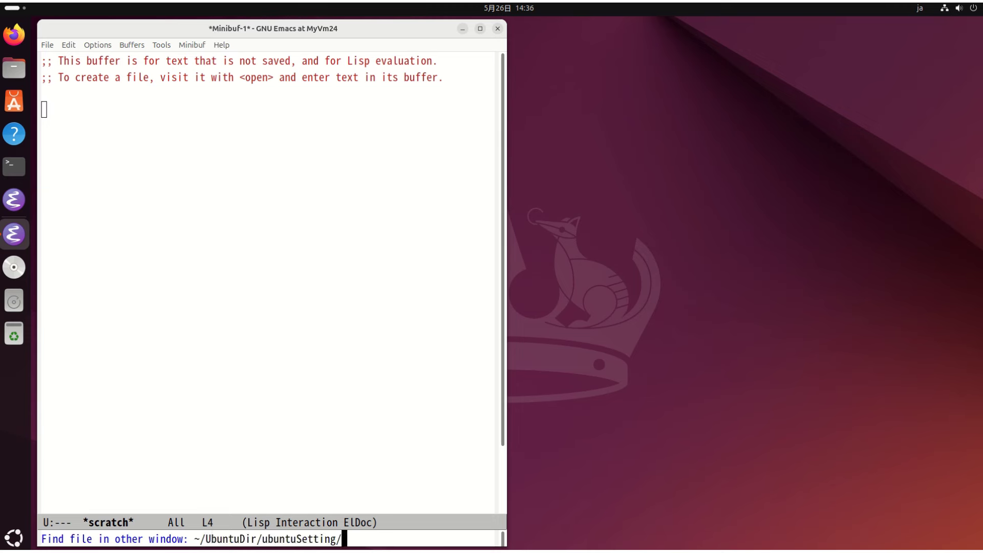
key(Return)
key(ctrl+x)
key(1)
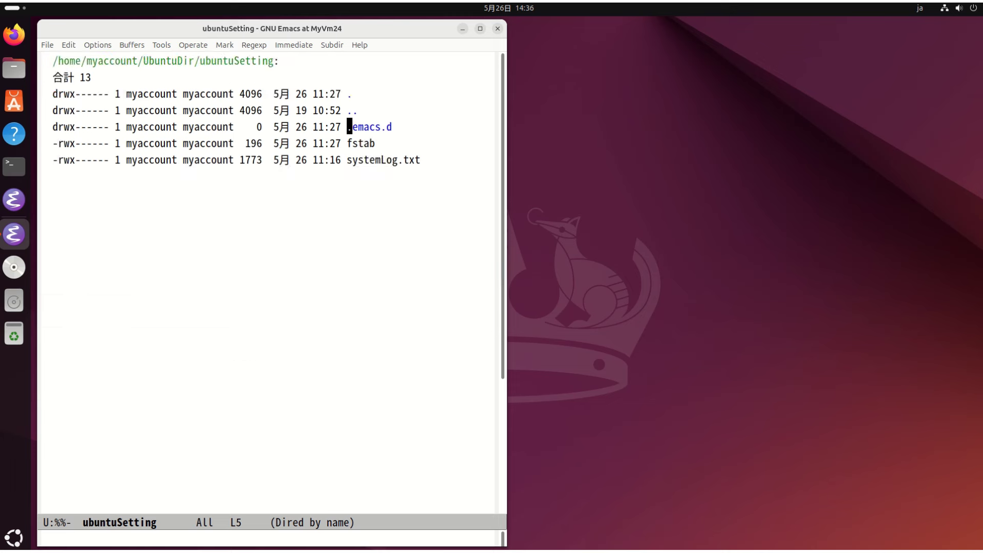
Step: Open systemLog.txt from the listing and read through it a page at a time
key(Down)
key(Down)
key(Up)
key(Up)
key(ctrl+space)
key(Down)
key(Down)
key(ctrl+space)
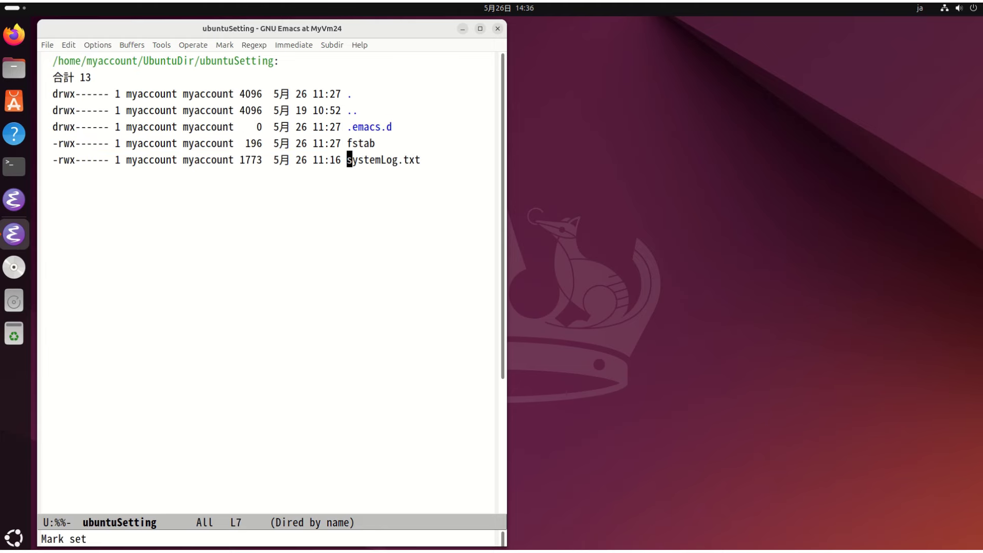
key(Return)
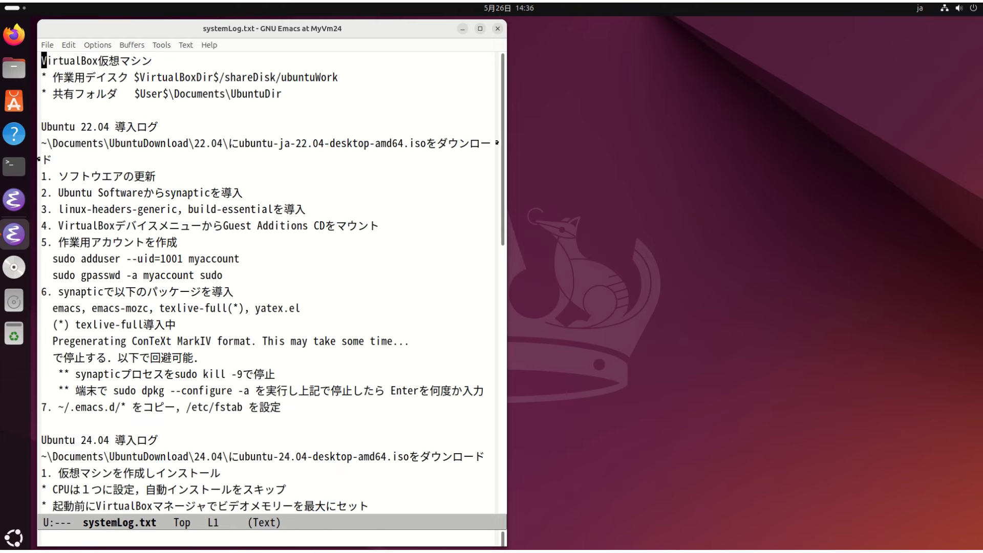
key(Page_Down)
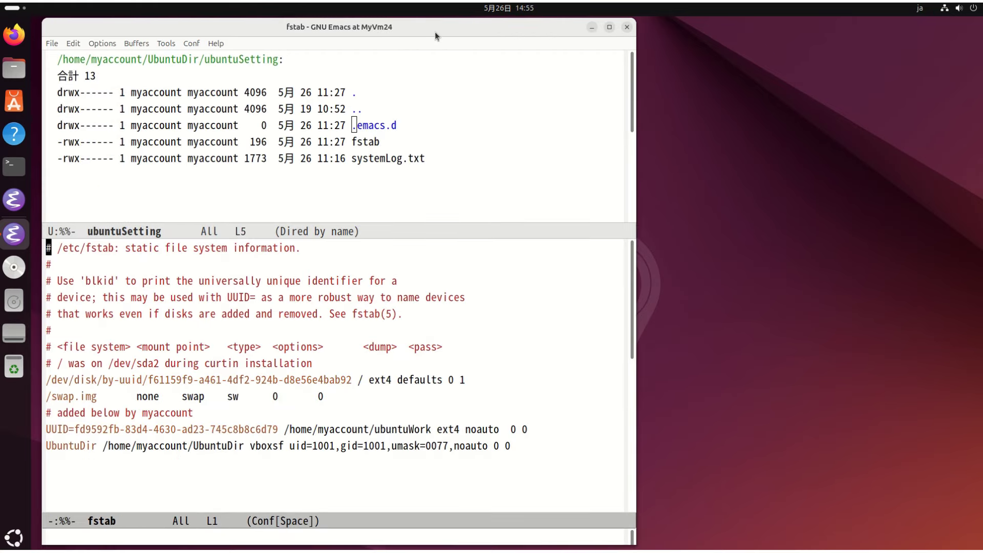
Step: Open the saved fstab copy from the upper listing, compare it with /etc/fstab, then close Emacs
click(444, 120)
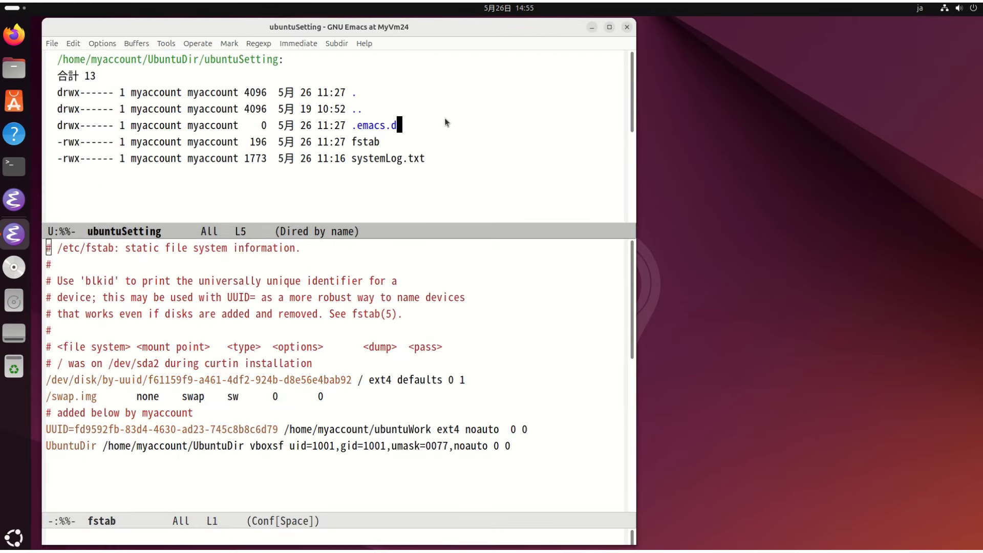
key(Down)
key(Down)
key(Up)
key(Return)
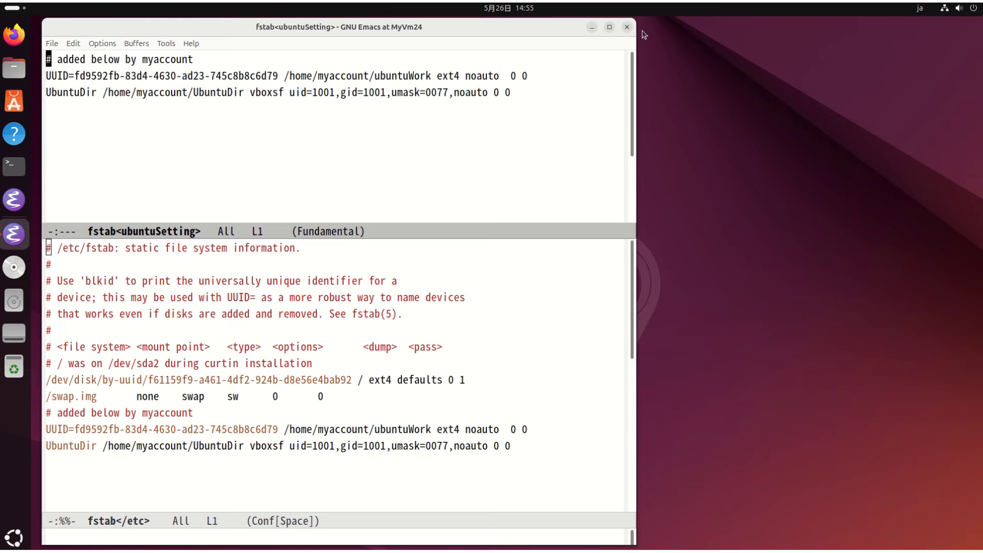
click(627, 26)
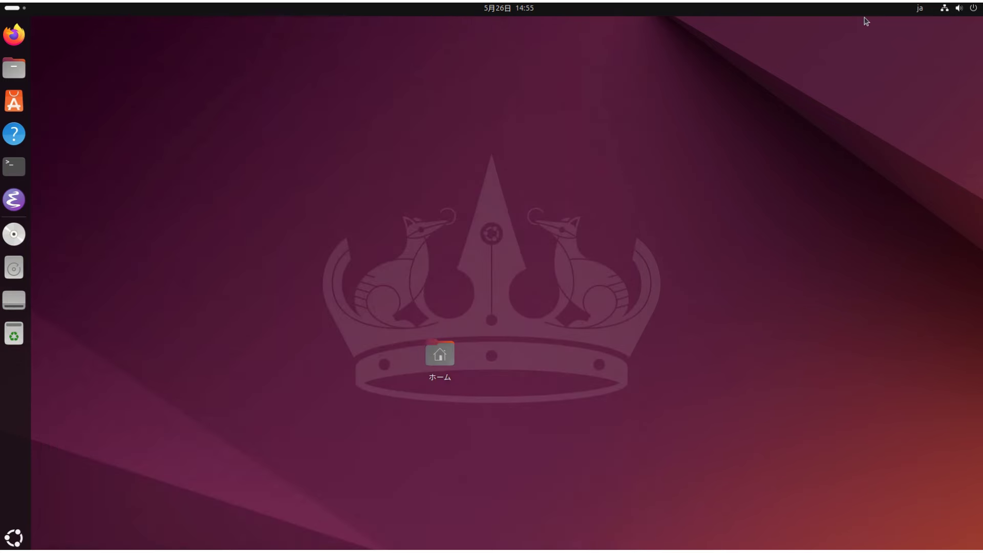
Step: Shut down the system through the quick settings power menu (電源オフ…) and confirm
click(978, 10)
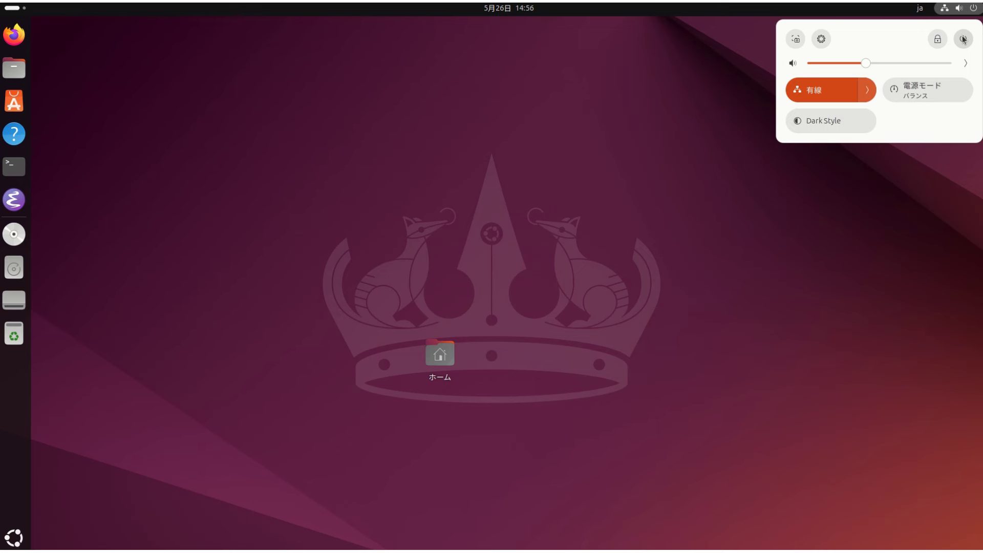
click(962, 40)
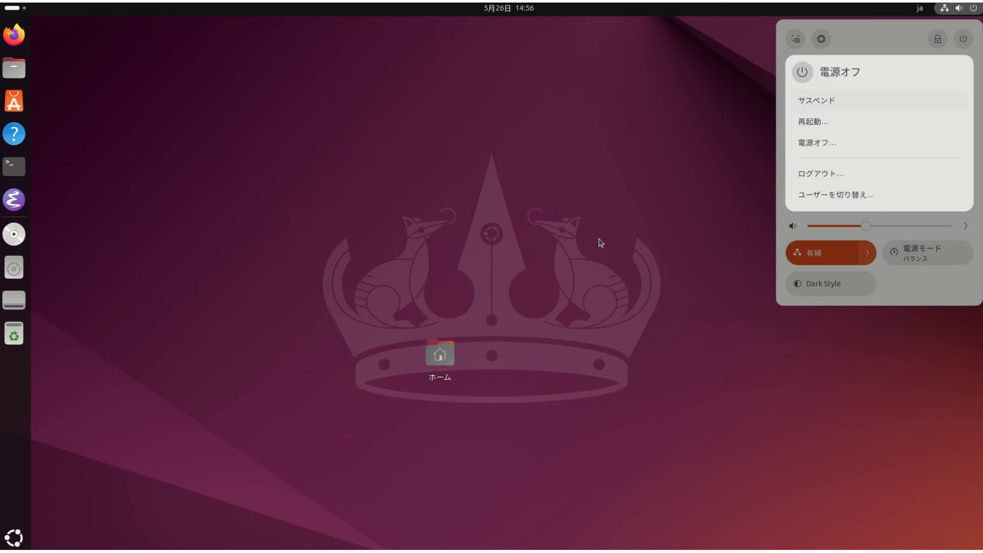
click(842, 145)
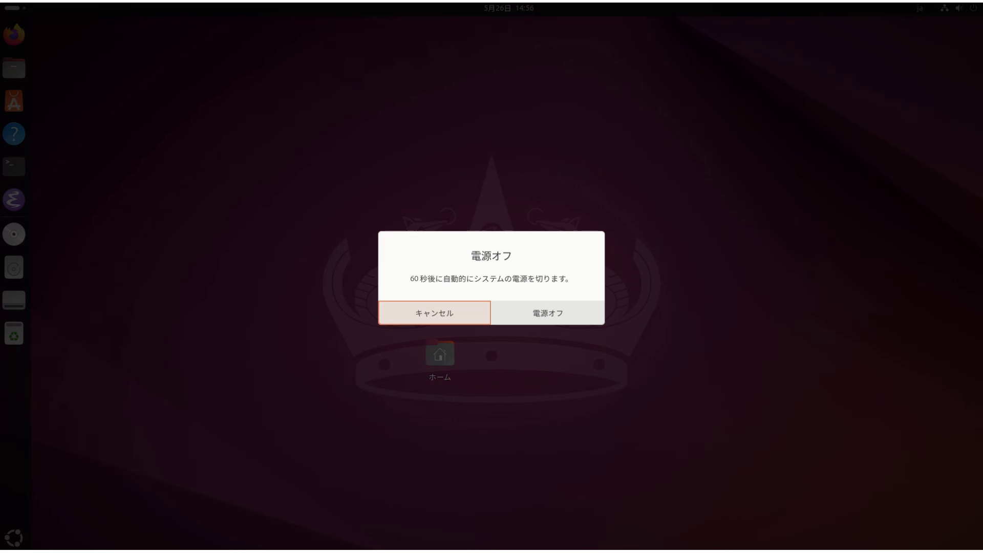
click(584, 321)
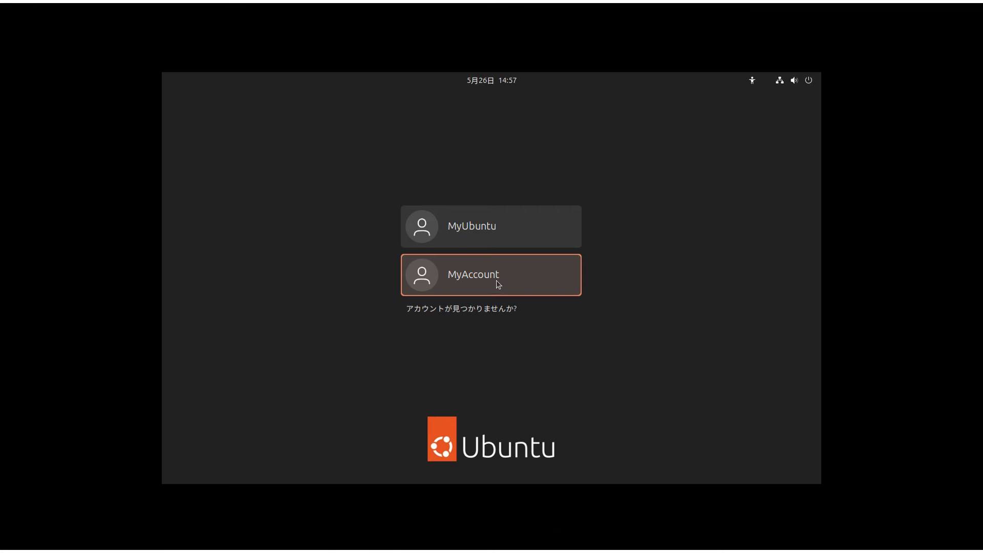
Step: Log back in by choosing the user account and entering its password
click(516, 274)
text(*****)
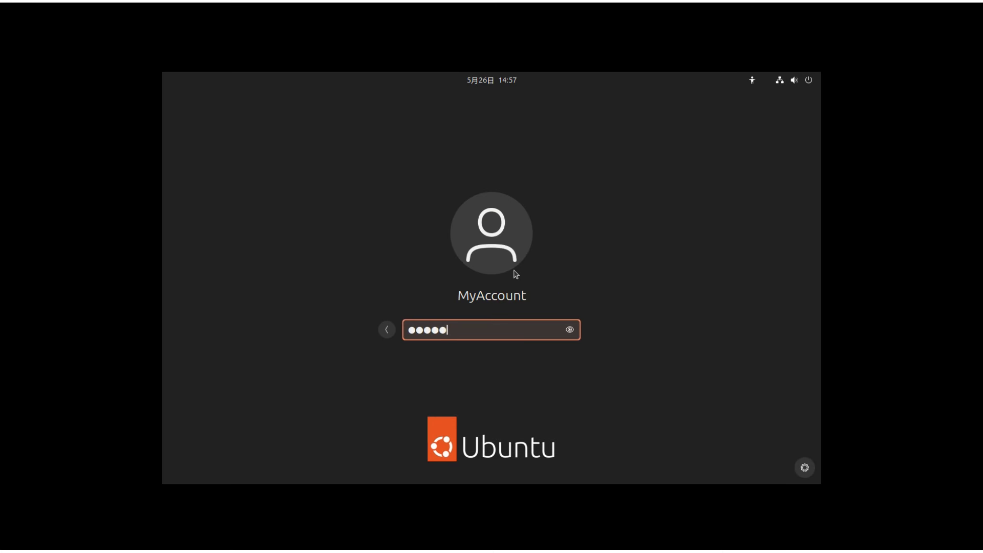
text(*****)
key(Return)
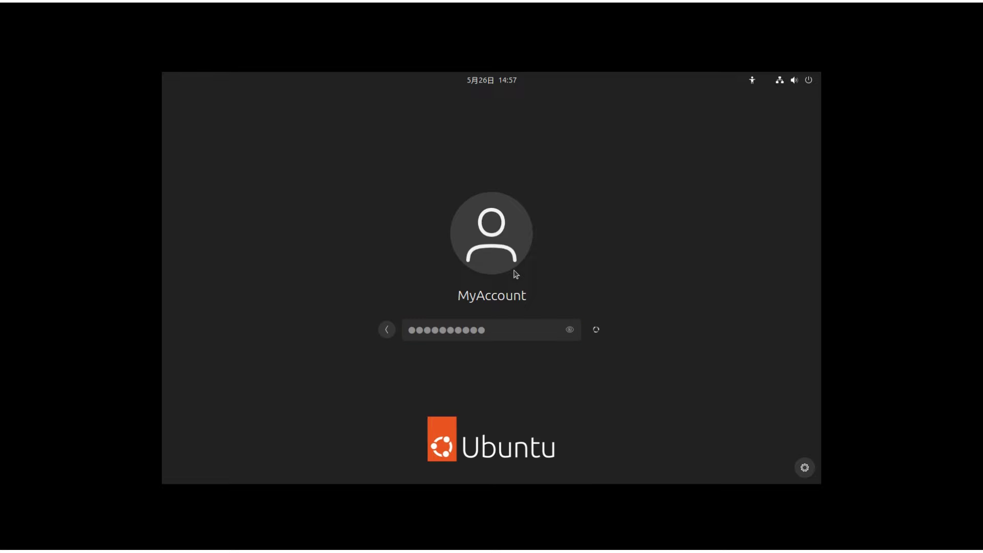